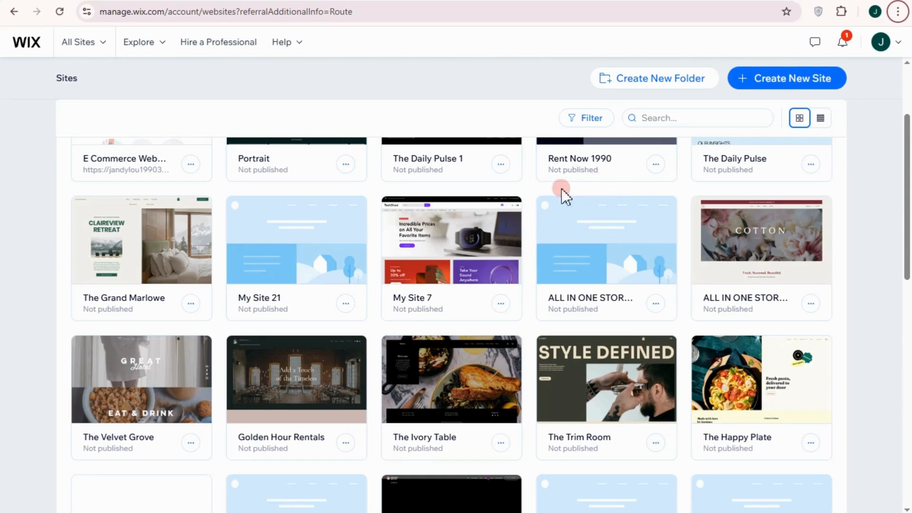
Step: Search for Wix in a new browser tab and go to its sign-up page
{"action": "scroll", "coordinate": [558, 195], "scroll_direction": "down", "scroll_amount": 3}
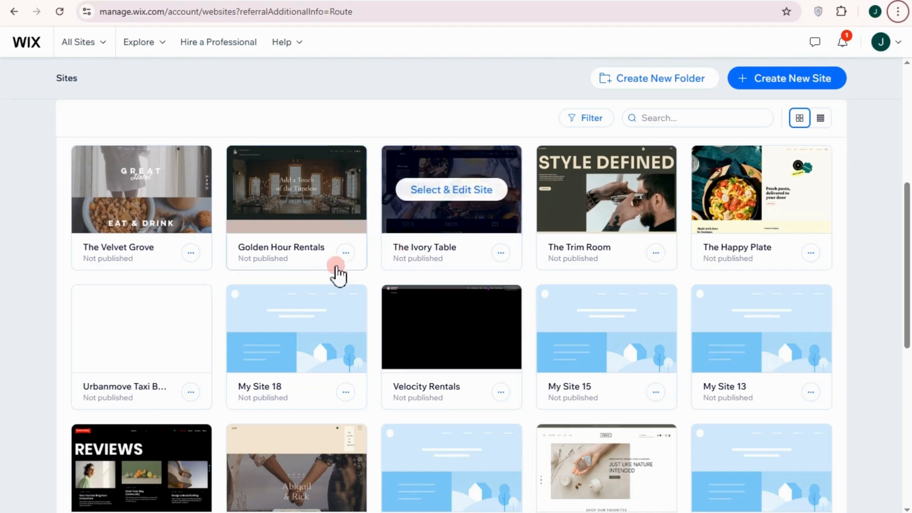
{"action": "scroll", "coordinate": [428, 266], "scroll_direction": "down", "scroll_amount": 3}
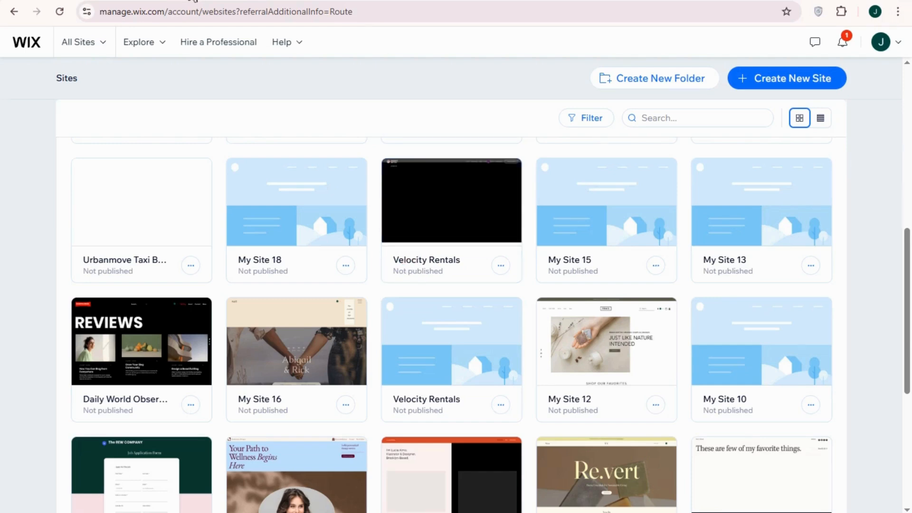
{"action": "key", "text": "ctrl+t"}
{"action": "type", "text": "wix.com"}
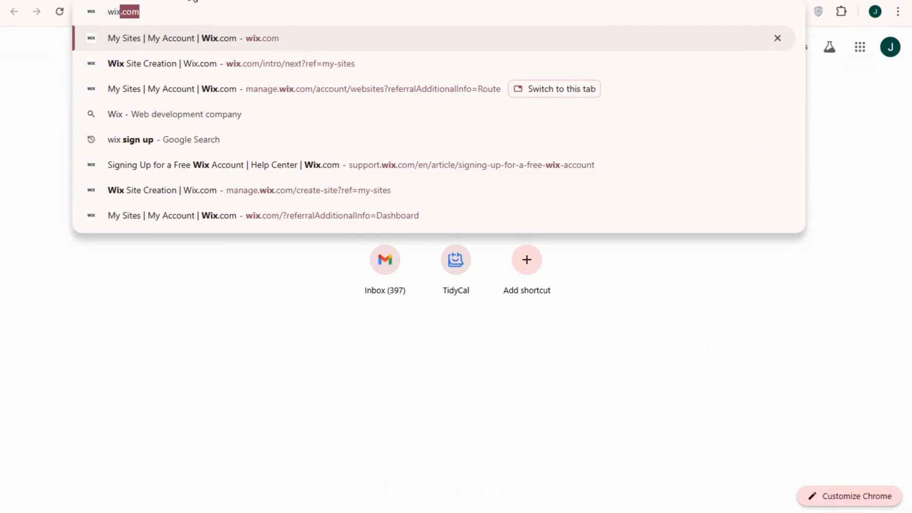
{"action": "left_click", "coordinate": [193, 135]}
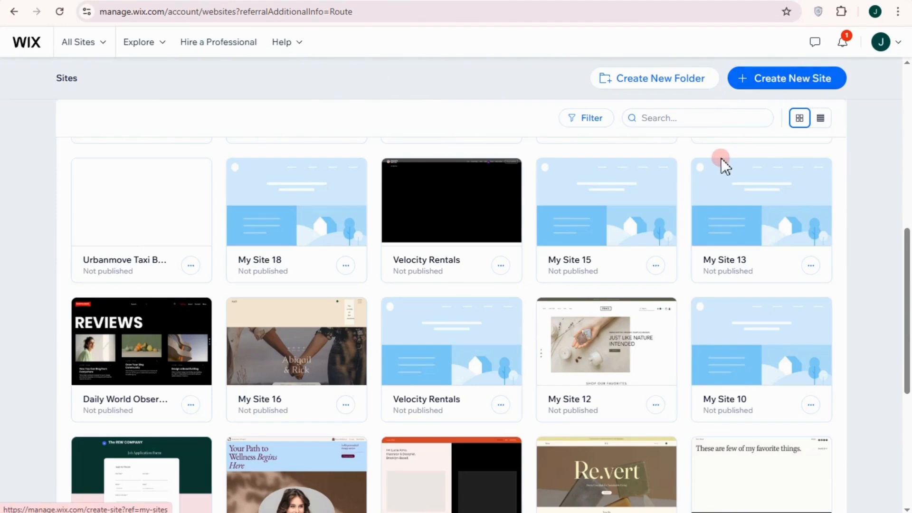
{"action": "scroll", "coordinate": [727, 151], "scroll_direction": "down", "scroll_amount": 3}
{"action": "scroll", "coordinate": [728, 152], "scroll_direction": "up", "scroll_amount": 2}
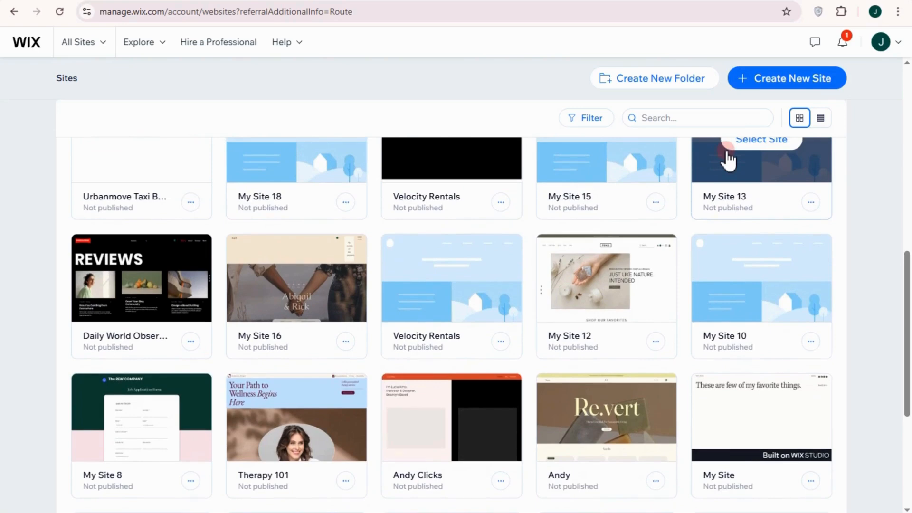
{"action": "scroll", "coordinate": [760, 196], "scroll_direction": "up", "scroll_amount": 2}
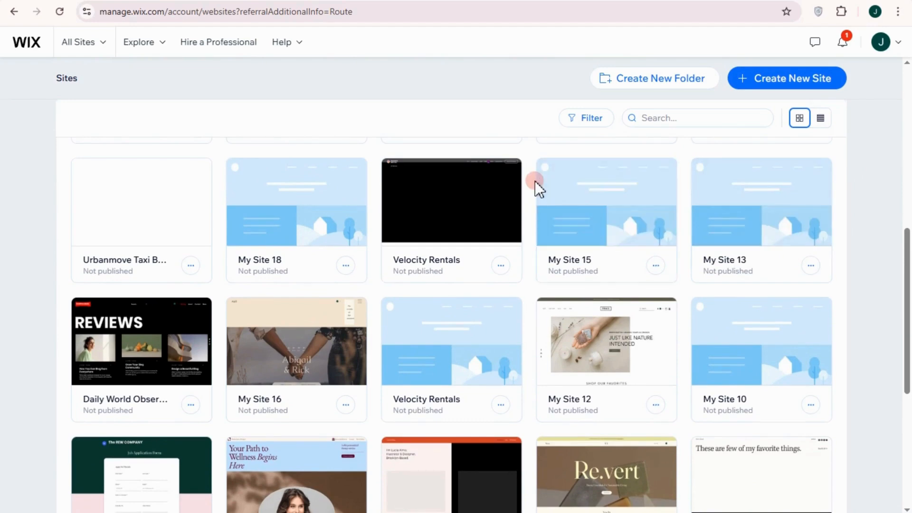
{"action": "scroll", "coordinate": [551, 179], "scroll_direction": "down", "scroll_amount": 2}
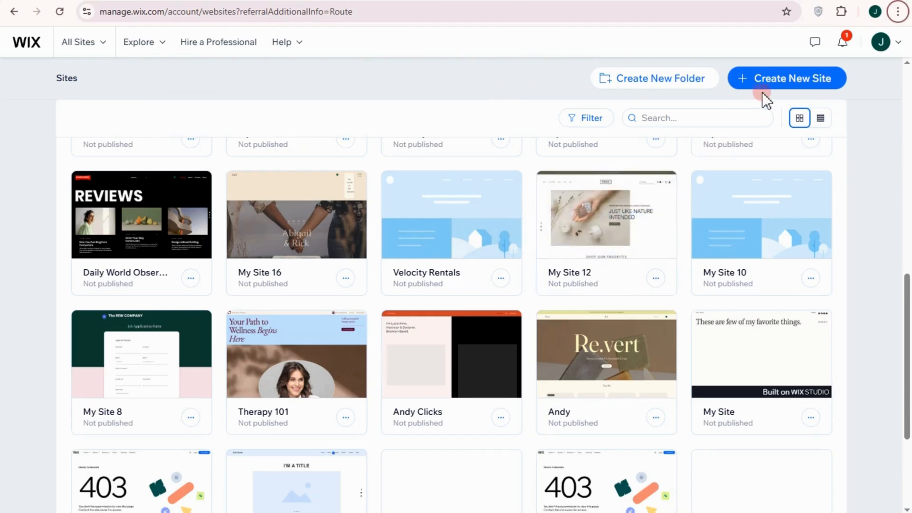
Step: Start a new site, skip past the Wix Studio intro, and choose setup without Chat
{"action": "left_click", "coordinate": [806, 81]}
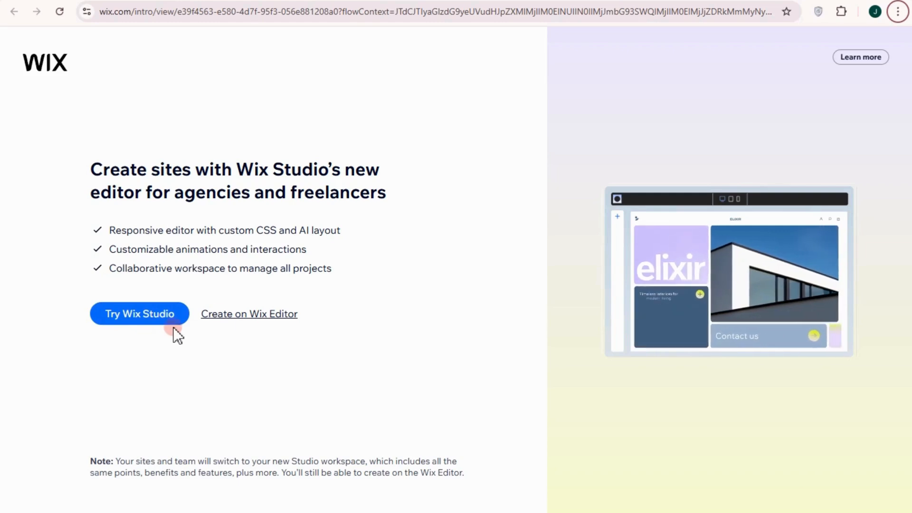
{"action": "left_click", "coordinate": [274, 317]}
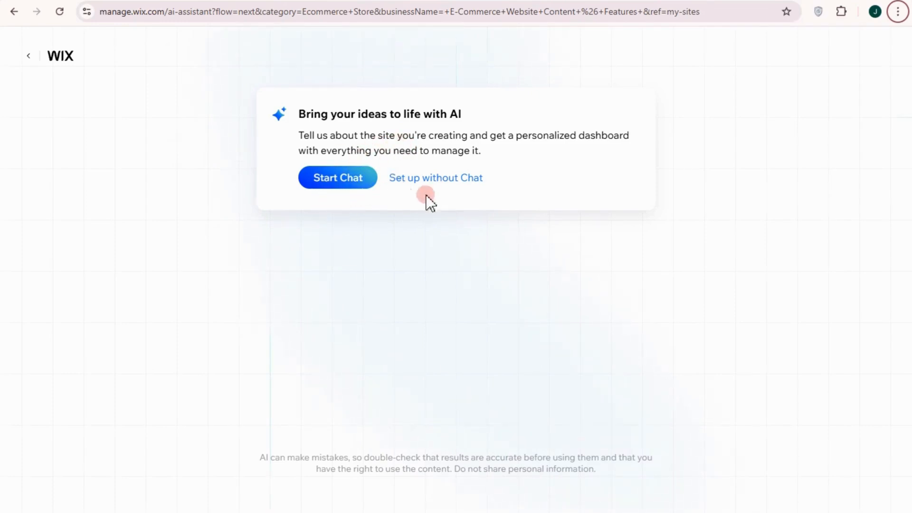
{"action": "left_click", "coordinate": [448, 181]}
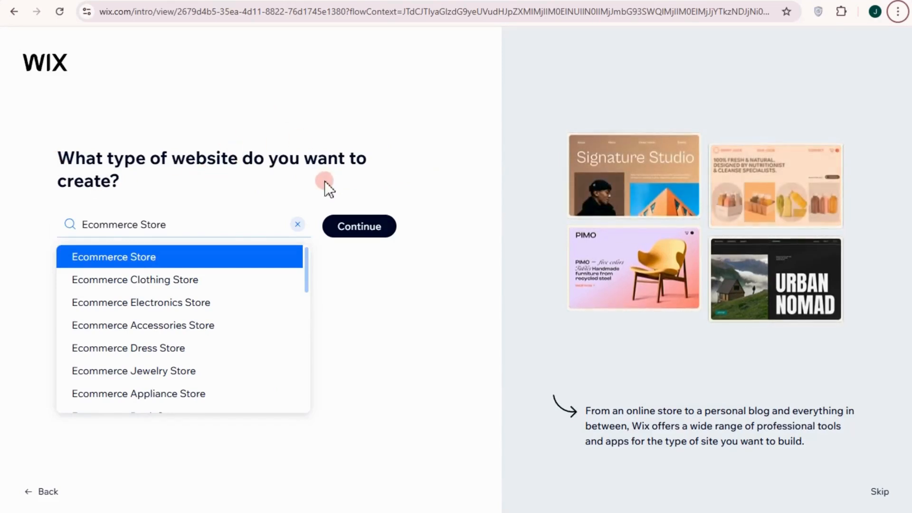
Step: Replace the prefilled site type with Real Estate Agency, found by searching 'real estate', and continue
{"action": "left_click", "coordinate": [298, 224]}
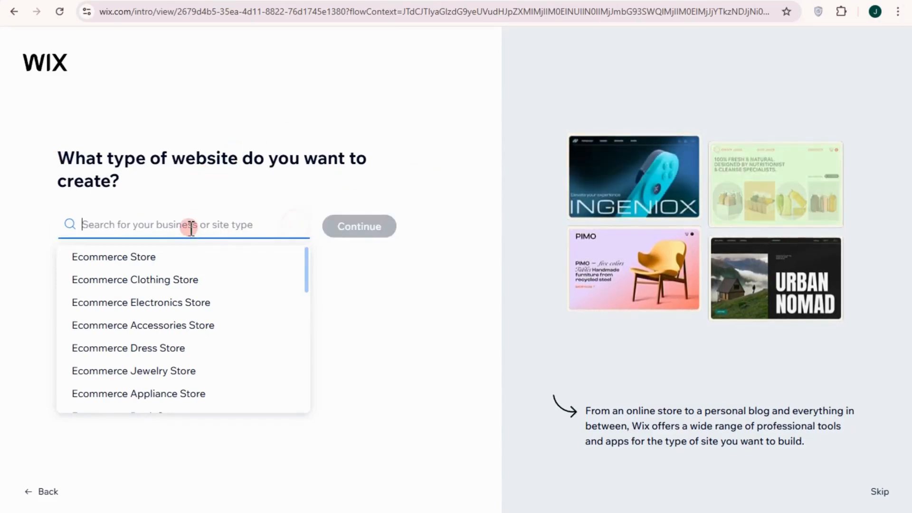
{"action": "type", "text": "real estate"}
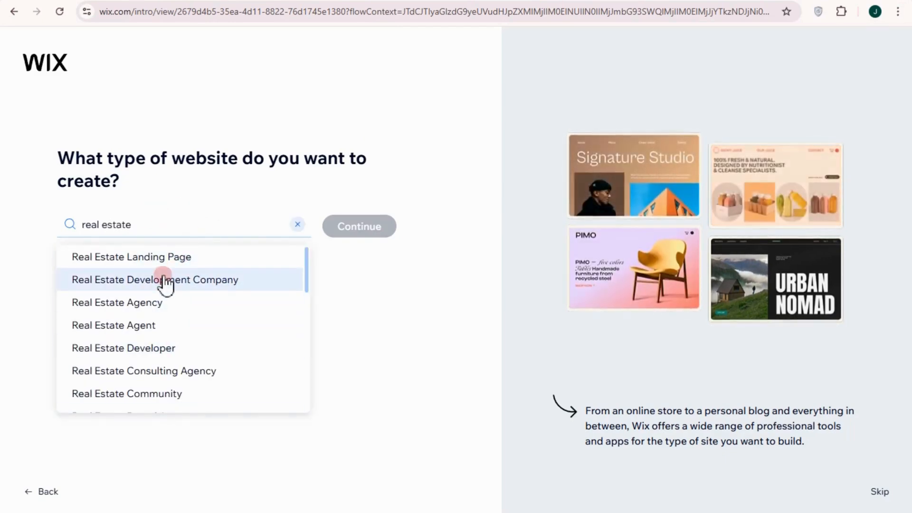
{"action": "left_click", "coordinate": [149, 308]}
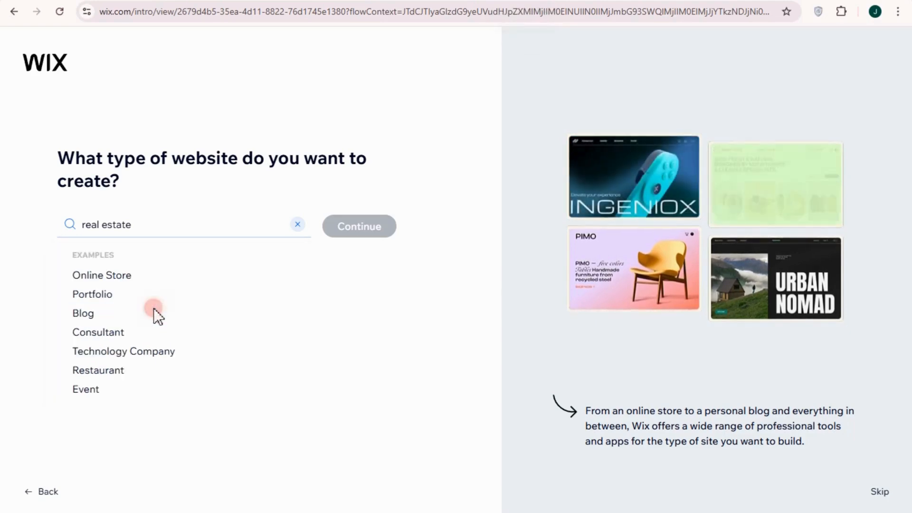
{"action": "left_click", "coordinate": [361, 228]}
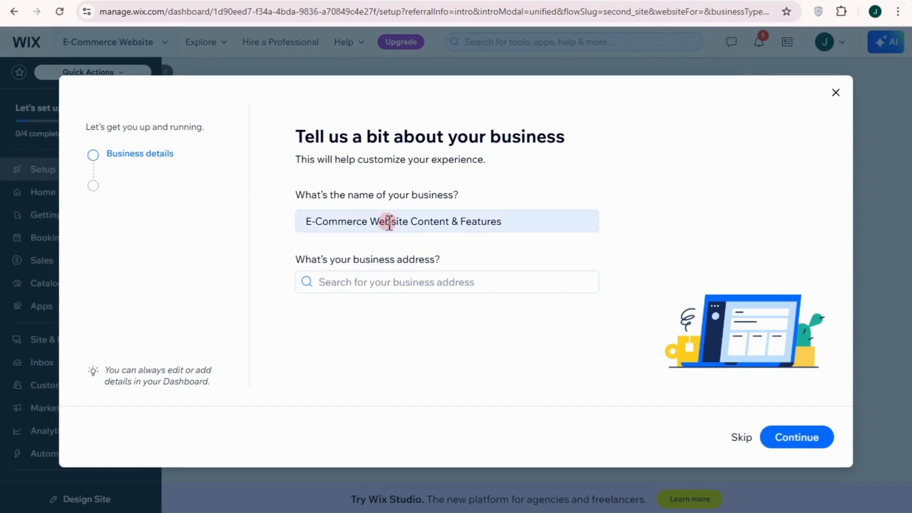
Step: Enter PrimeNest Realty as the business name and Hong Kong as the address, then continue
{"action": "left_click_drag", "start_coordinate": [523, 223], "coordinate": [275, 220]}
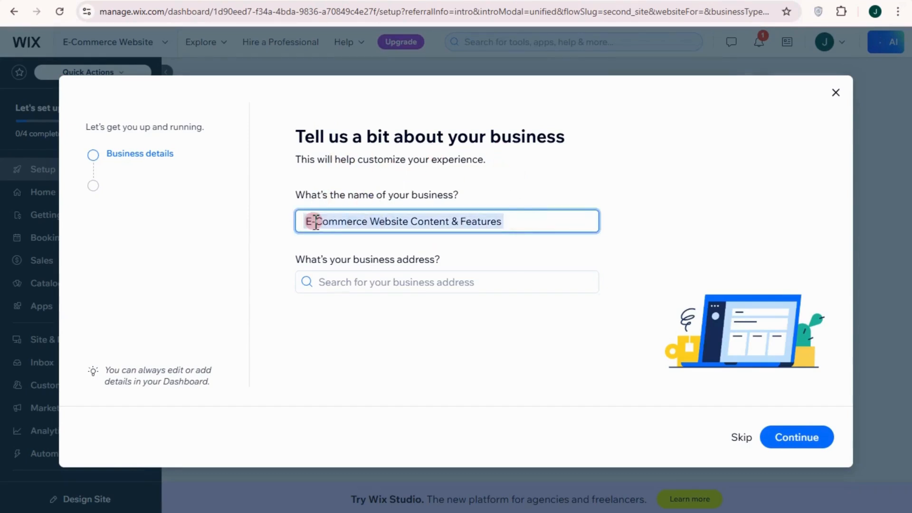
{"action": "type", "text": "PrimeNest Realty"}
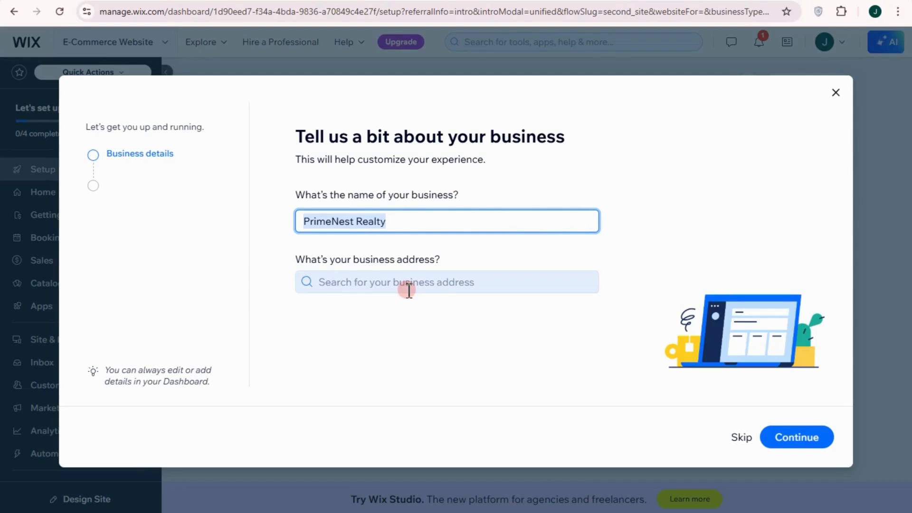
{"action": "left_click", "coordinate": [422, 281]}
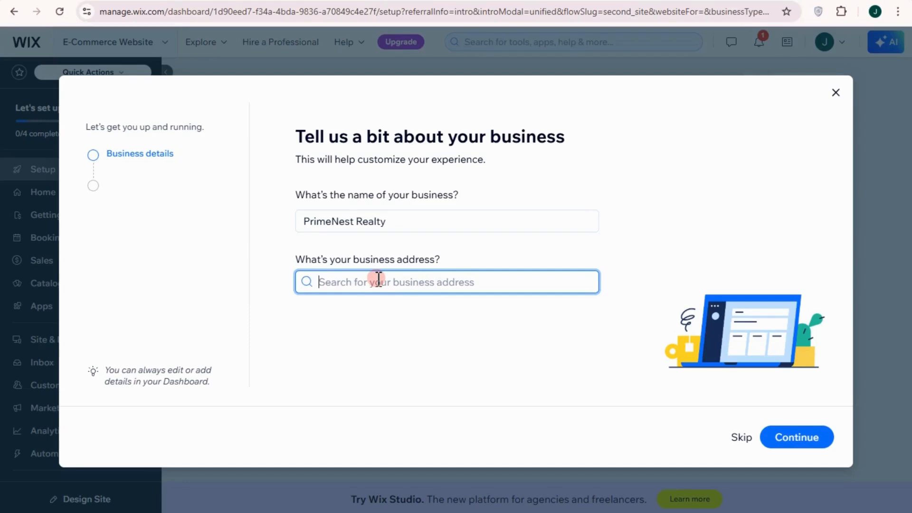
{"action": "type", "text": "Hong Kong"}
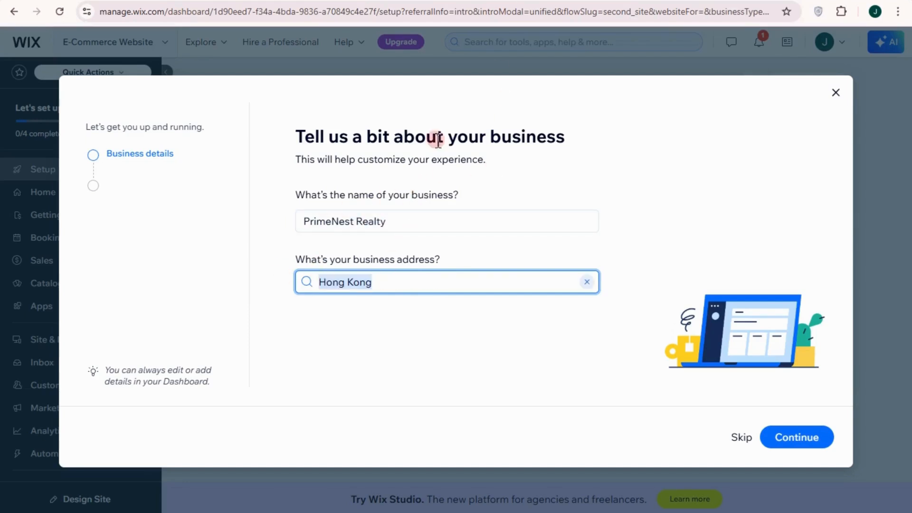
{"action": "left_click", "coordinate": [798, 441]}
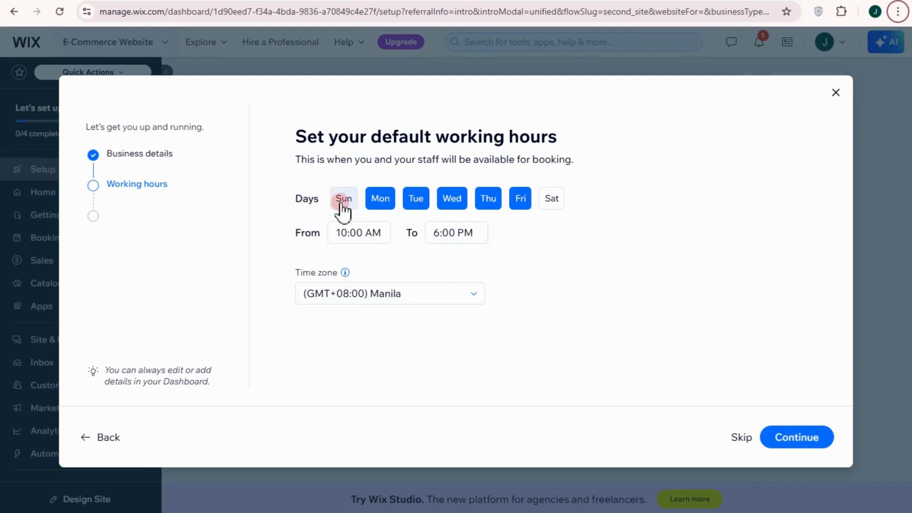
Step: Set the weekday working hours to run from 6:00 AM to 5:00 PM
{"action": "left_click", "coordinate": [382, 203]}
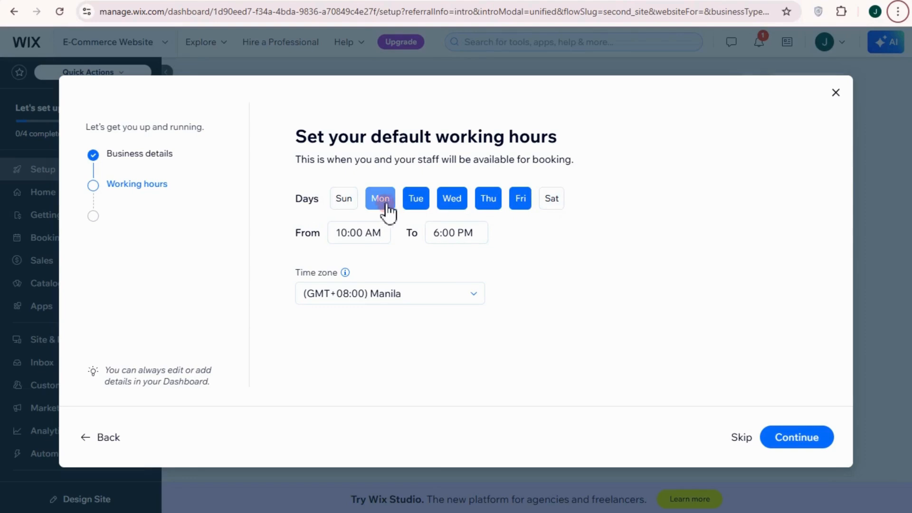
{"action": "left_click", "coordinate": [351, 235]}
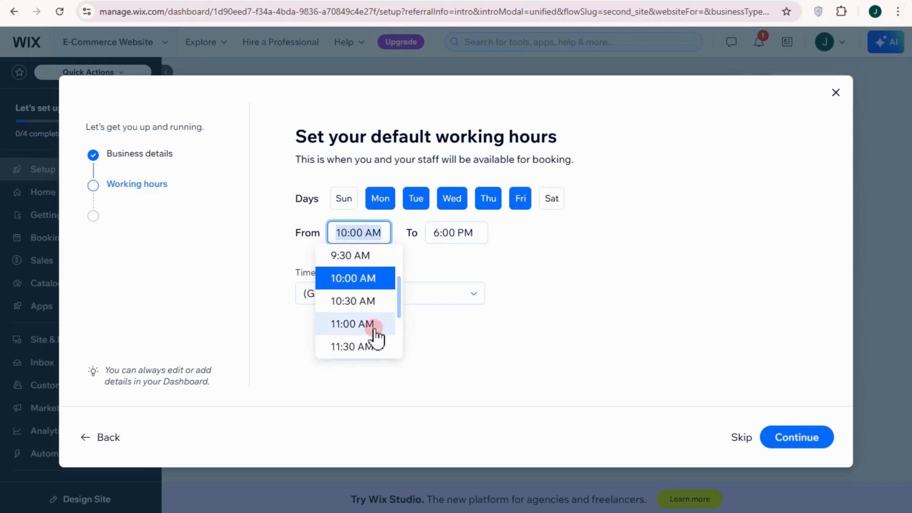
{"action": "scroll", "coordinate": [366, 304], "scroll_direction": "up", "scroll_amount": 4}
{"action": "scroll", "coordinate": [359, 291], "scroll_direction": "up", "scroll_amount": 2}
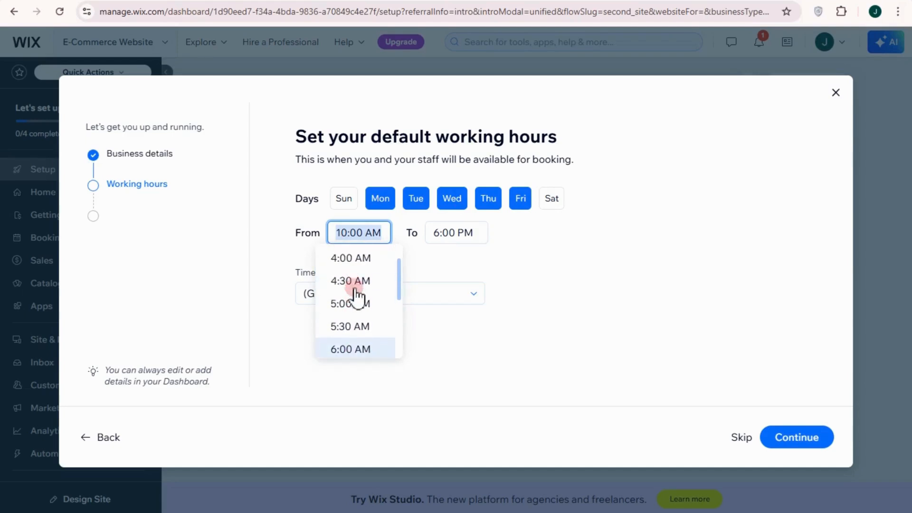
{"action": "scroll", "coordinate": [361, 297], "scroll_direction": "down", "scroll_amount": 2}
{"action": "left_click", "coordinate": [360, 288]}
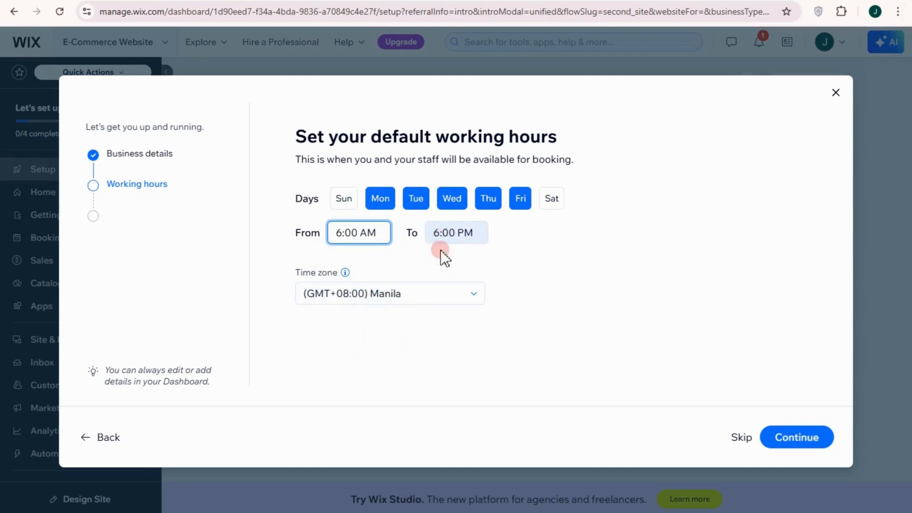
{"action": "left_click", "coordinate": [473, 238]}
{"action": "left_click", "coordinate": [453, 295]}
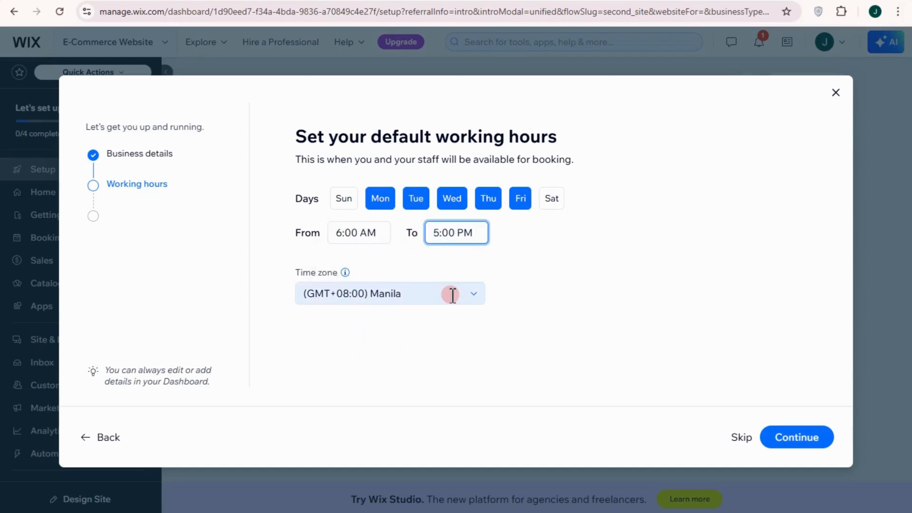
Step: Choose the Hong Kong time zone and save the working hours
{"action": "left_click", "coordinate": [476, 295]}
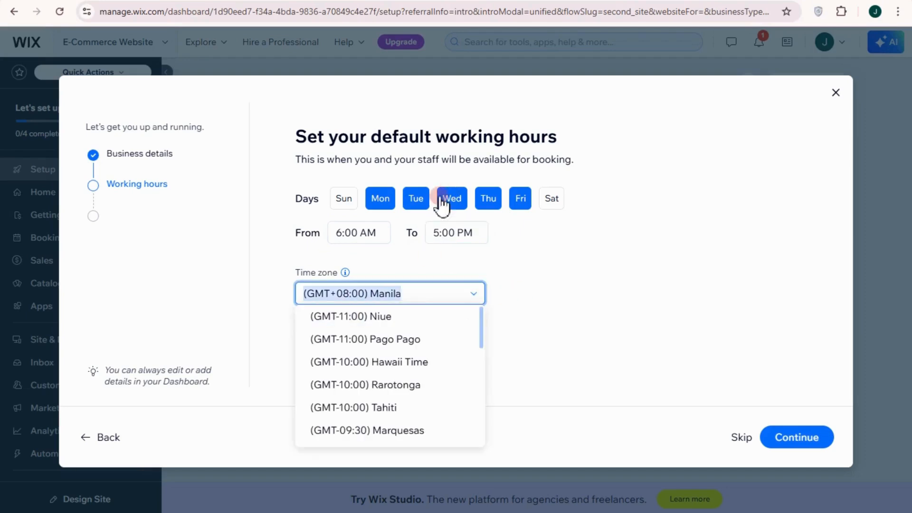
{"action": "type", "text": "ho"}
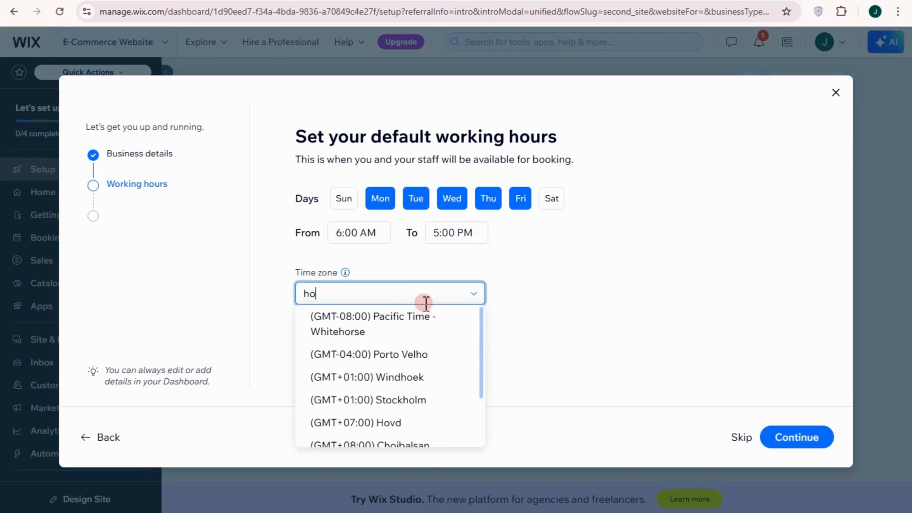
{"action": "type", "text": "n"}
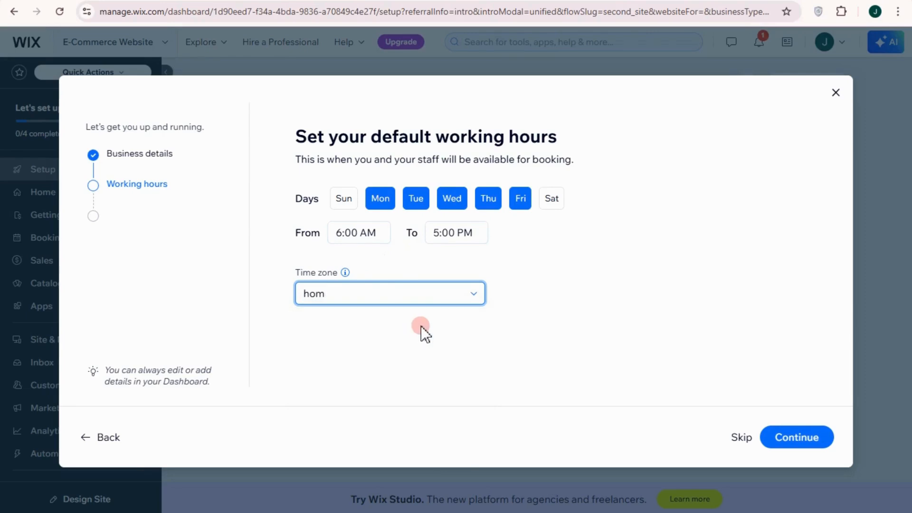
{"action": "type", "text": "g"}
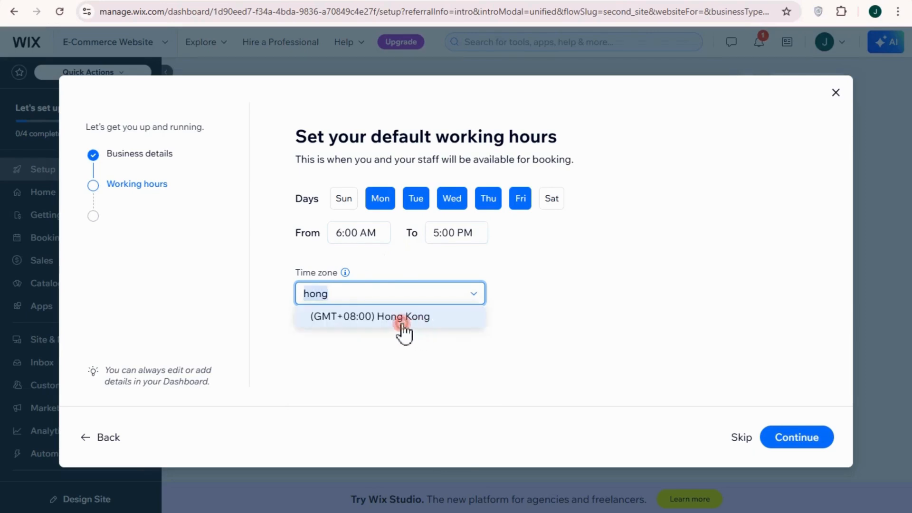
{"action": "left_click", "coordinate": [402, 321]}
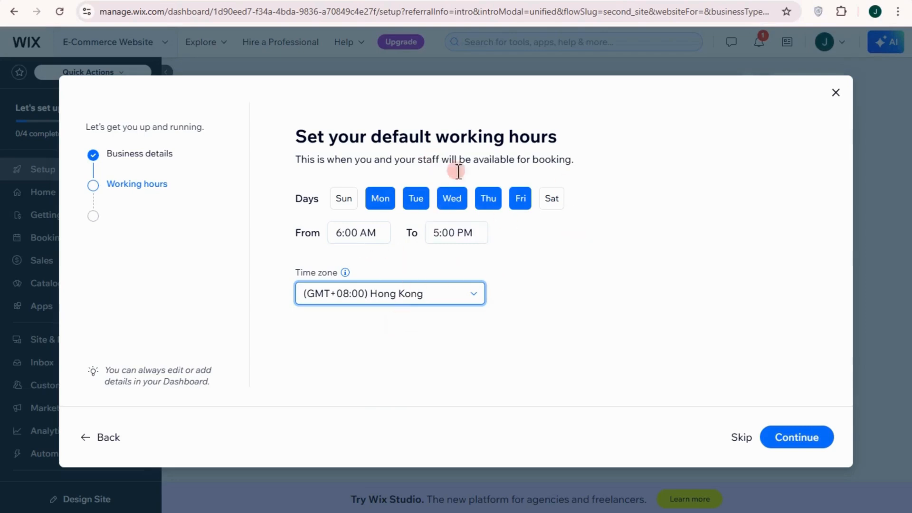
{"action": "left_click", "coordinate": [799, 449]}
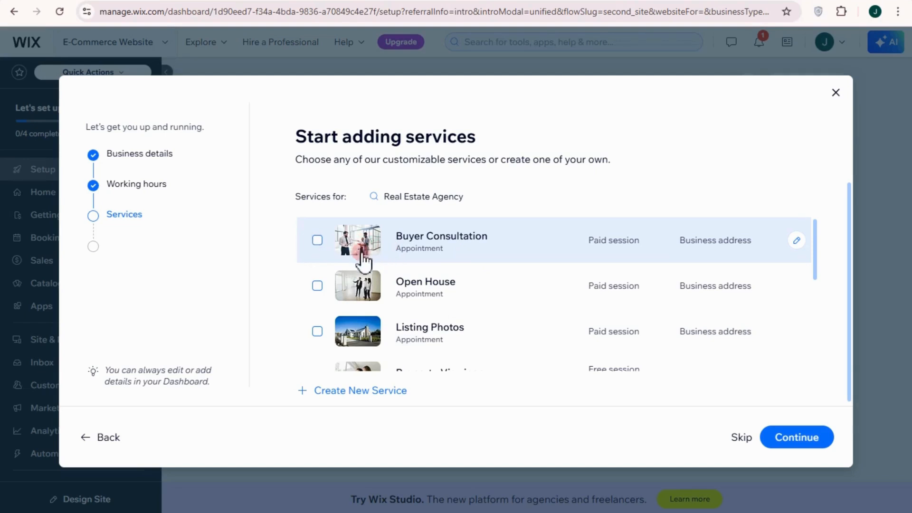
Step: Add Buyer Consultation, Open House, Listing Photos and Property Viewings to the offered services
{"action": "scroll", "coordinate": [385, 251], "scroll_direction": "down", "scroll_amount": 2}
{"action": "scroll", "coordinate": [418, 257], "scroll_direction": "up", "scroll_amount": 2}
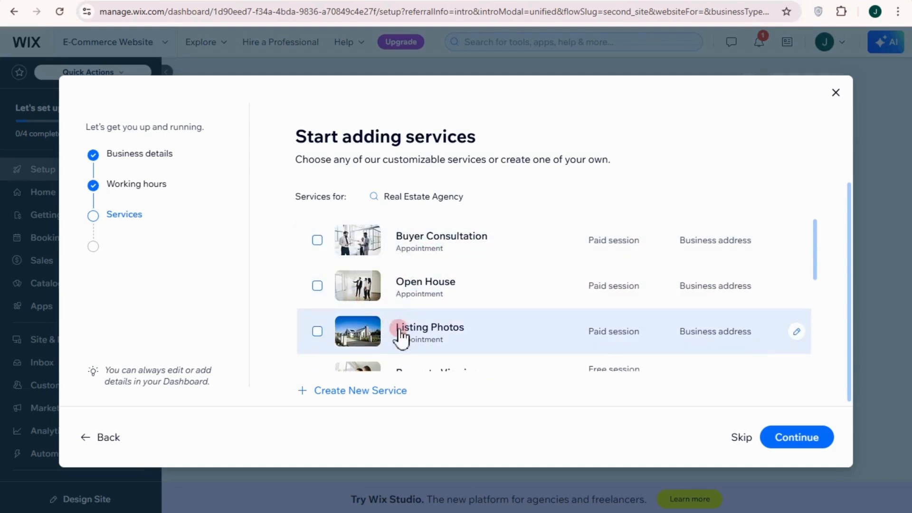
{"action": "left_click", "coordinate": [318, 240]}
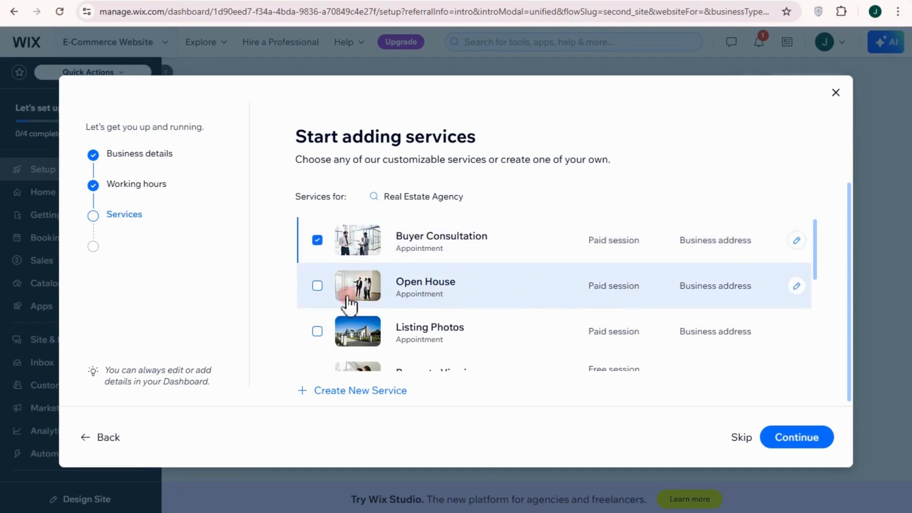
{"action": "left_click", "coordinate": [317, 285]}
{"action": "scroll", "coordinate": [428, 299], "scroll_direction": "down", "scroll_amount": 2}
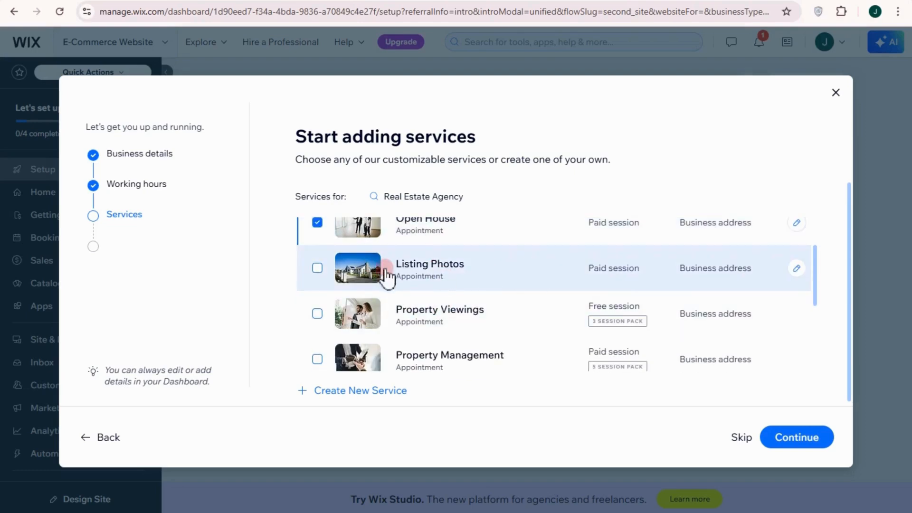
{"action": "left_click", "coordinate": [317, 268]}
{"action": "scroll", "coordinate": [454, 284], "scroll_direction": "down", "scroll_amount": 1}
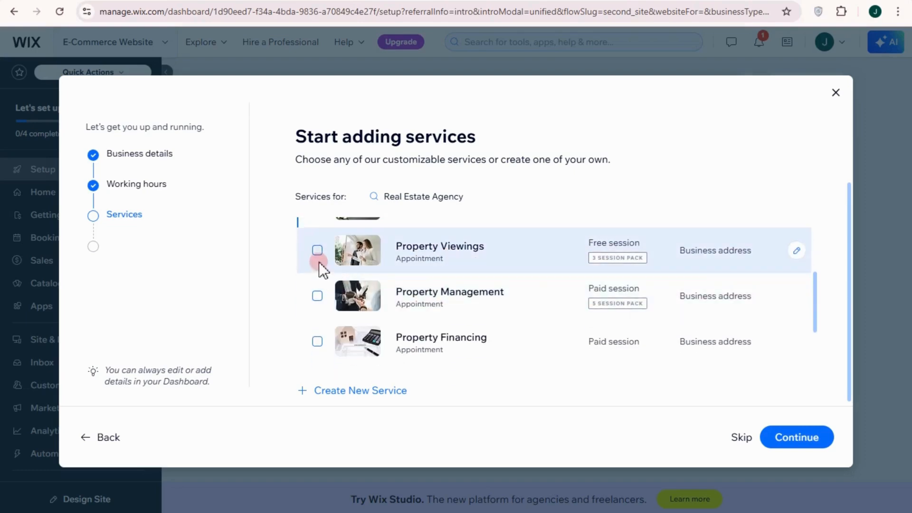
{"action": "left_click", "coordinate": [318, 250]}
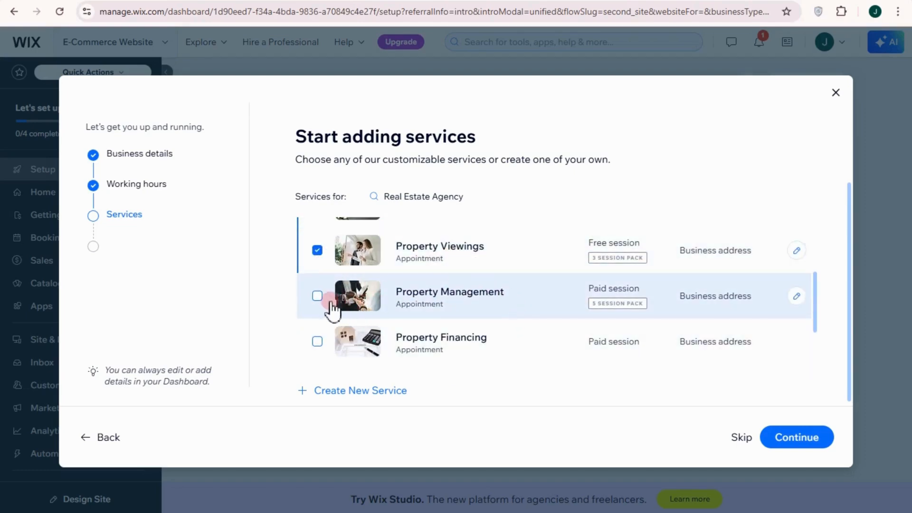
Step: Add Property Management, Financing, Valuation and Development Consultation, then confirm the services
{"action": "left_click", "coordinate": [317, 296]}
{"action": "scroll", "coordinate": [428, 318], "scroll_direction": "down", "scroll_amount": 1}
{"action": "left_click", "coordinate": [316, 279]}
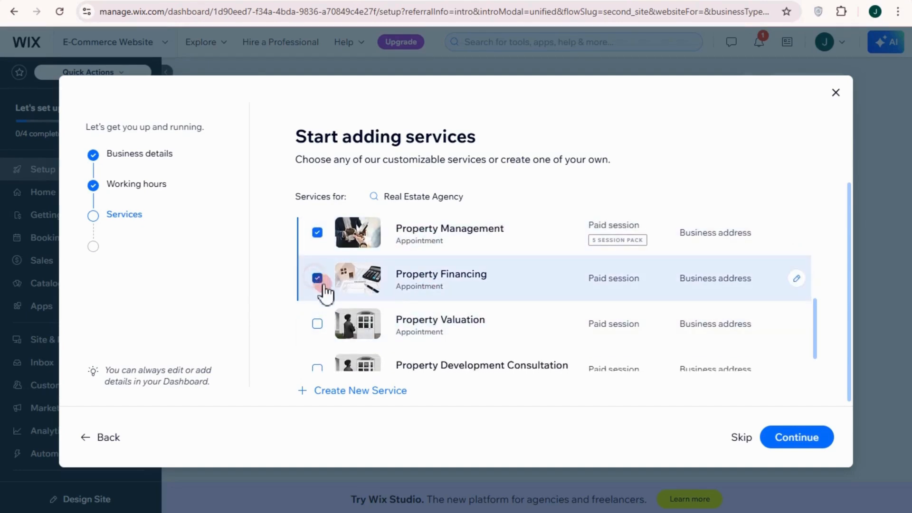
{"action": "left_click", "coordinate": [317, 325]}
{"action": "scroll", "coordinate": [406, 328], "scroll_direction": "down", "scroll_amount": 1}
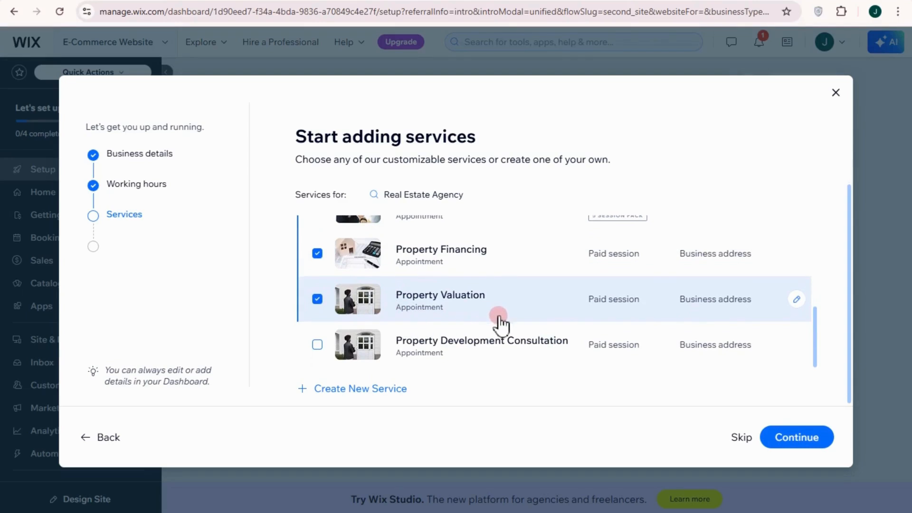
{"action": "left_click", "coordinate": [320, 348]}
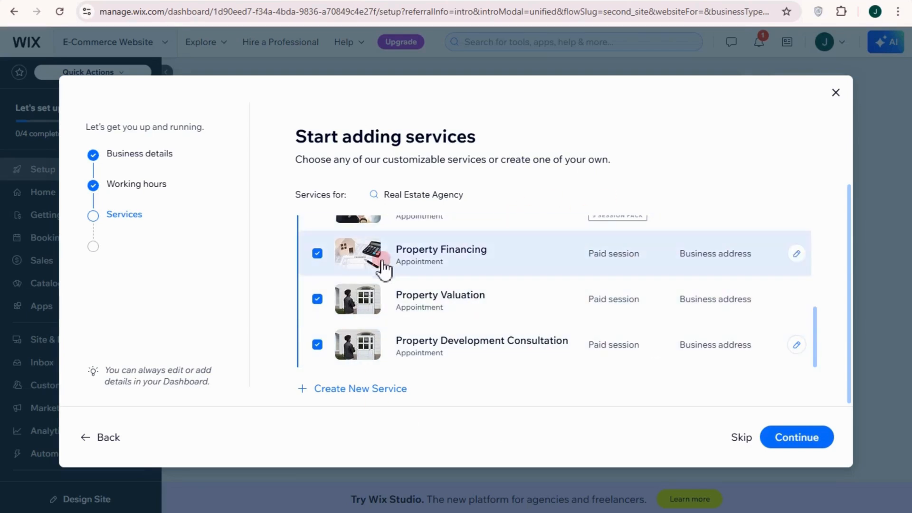
{"action": "left_click", "coordinate": [371, 391]}
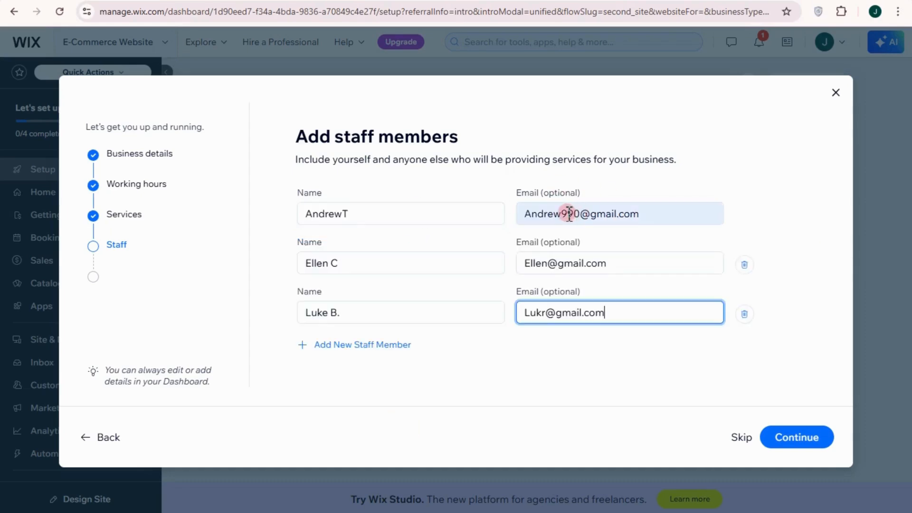
Step: Confirm the three staff members, then enable virtual sessions and online payments to finish setup
{"action": "left_click", "coordinate": [506, 244]}
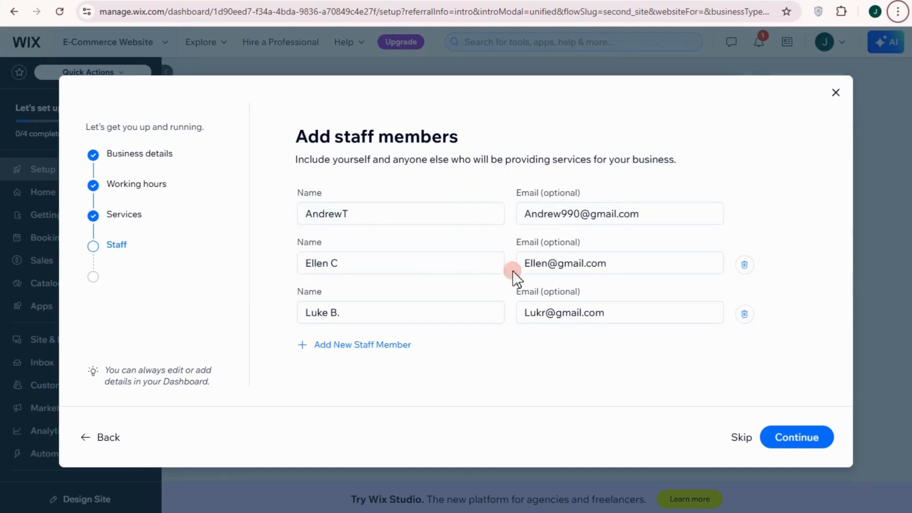
{"action": "left_click", "coordinate": [798, 439]}
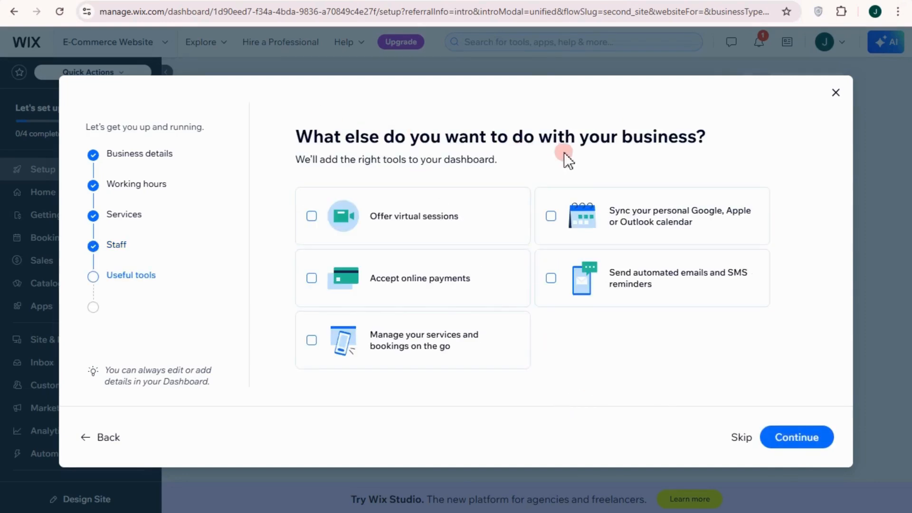
{"action": "left_click", "coordinate": [313, 221]}
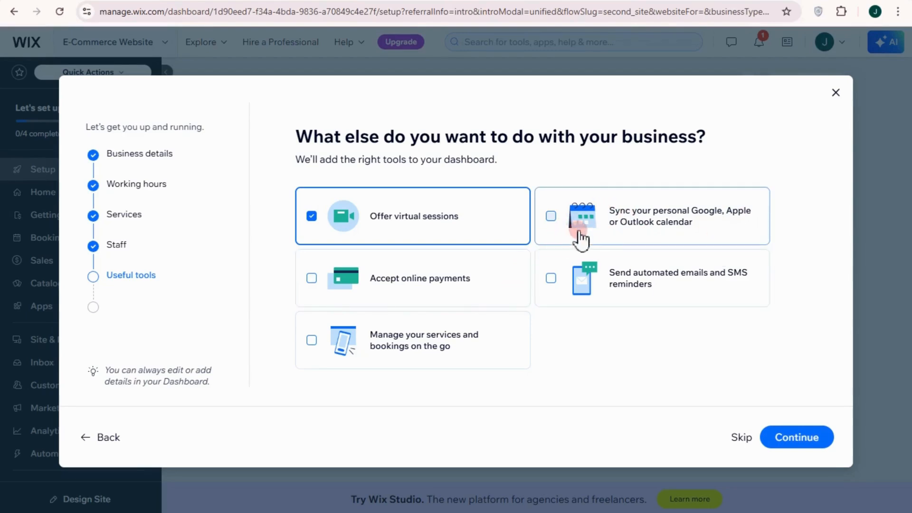
{"action": "left_click", "coordinate": [312, 283]}
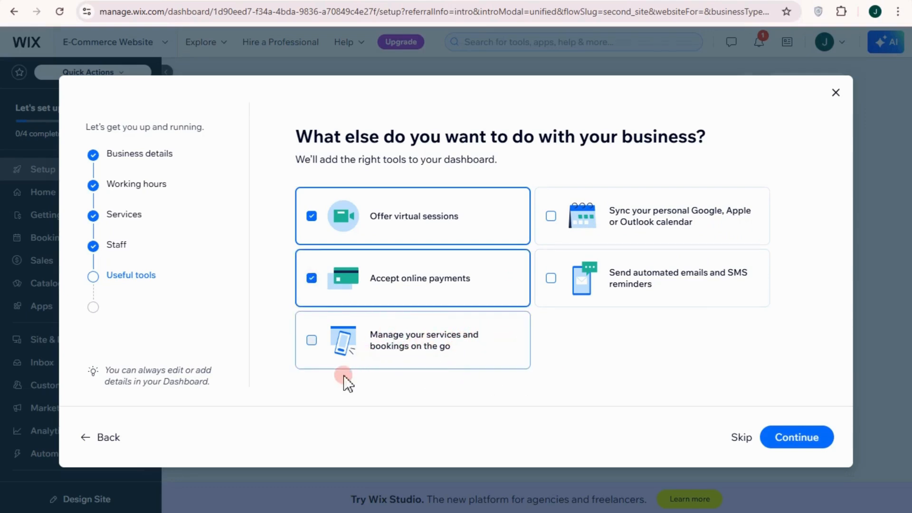
{"action": "left_click", "coordinate": [784, 439]}
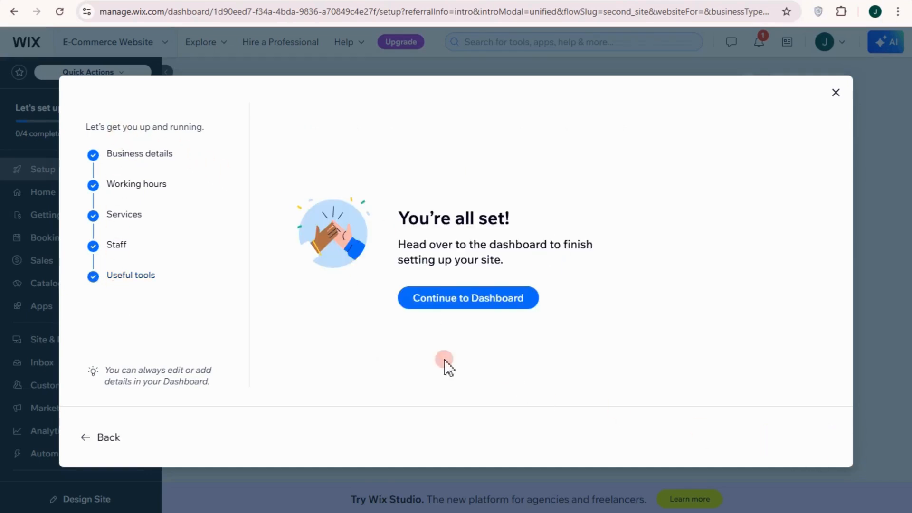
Step: Go to the dashboard and try the payment-methods and Google-search checklist items
{"action": "left_click", "coordinate": [472, 306]}
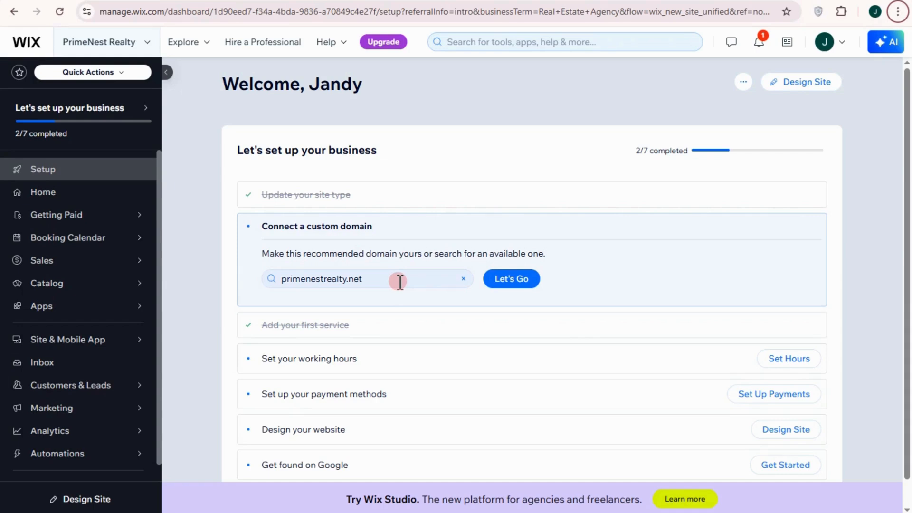
{"action": "scroll", "coordinate": [332, 359], "scroll_direction": "down", "scroll_amount": 1}
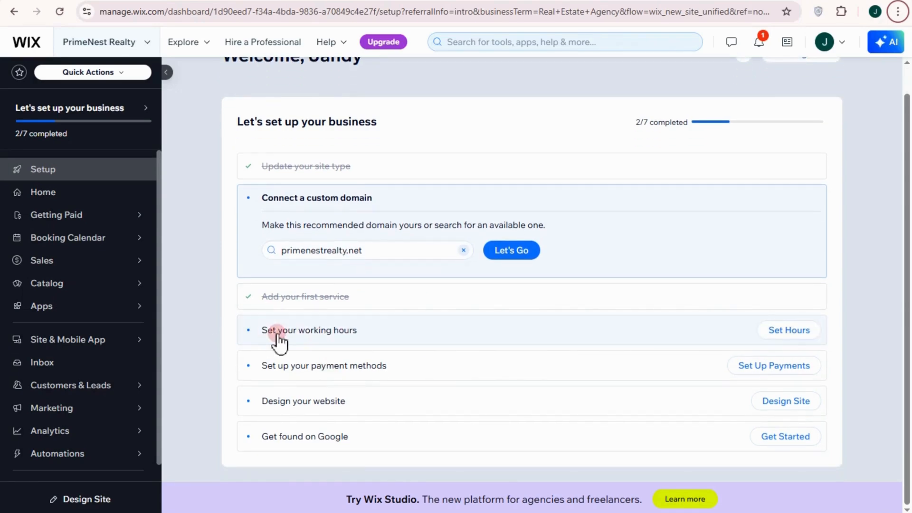
{"action": "left_click", "coordinate": [772, 370]}
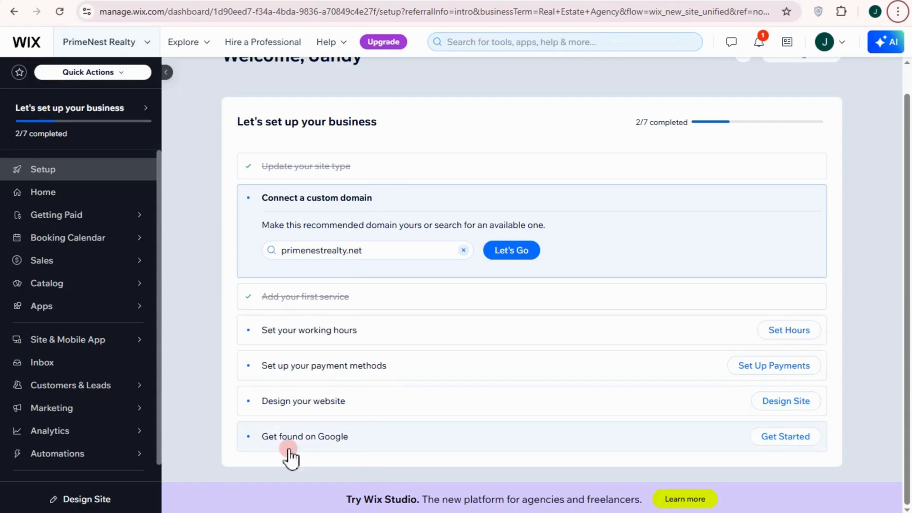
{"action": "left_click", "coordinate": [782, 438]}
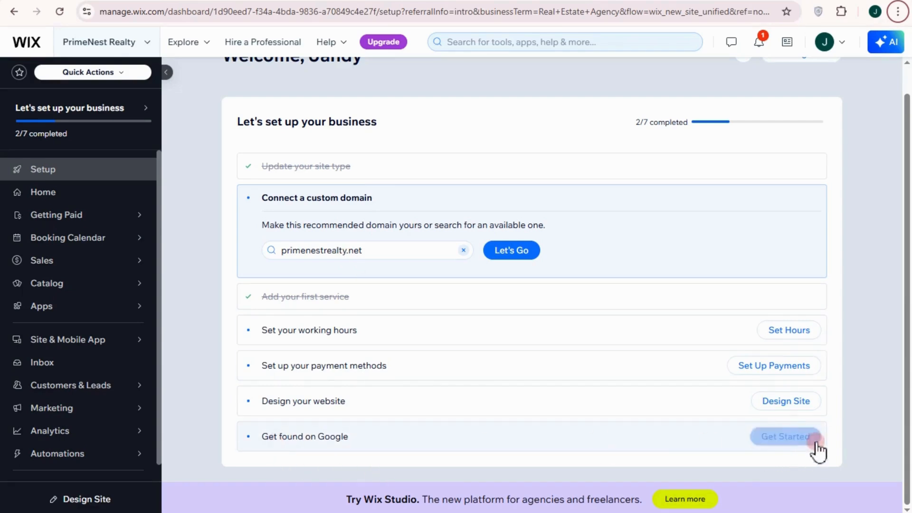
{"action": "left_click", "coordinate": [784, 426]}
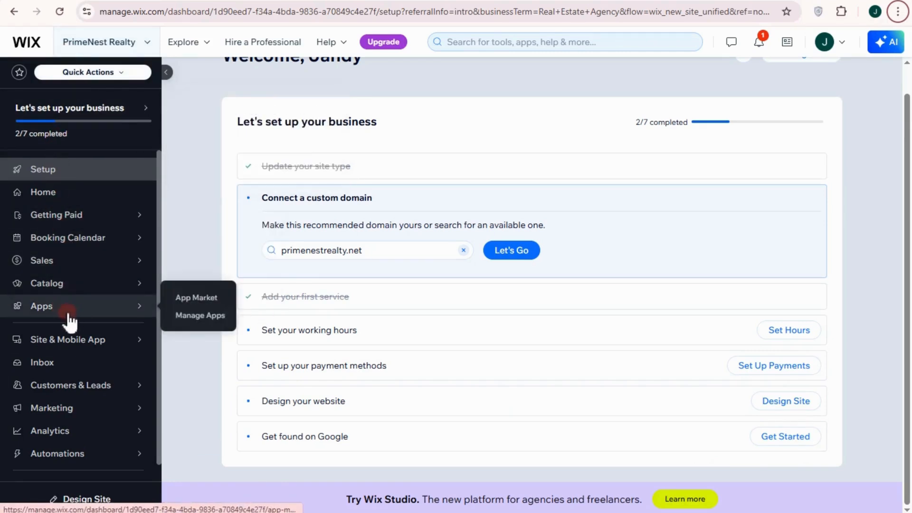
Step: Open and close the site switcher without switching, then start designing the website
{"action": "mouse_move", "coordinate": [90, 312]}
{"action": "mouse_move", "coordinate": [98, 272]}
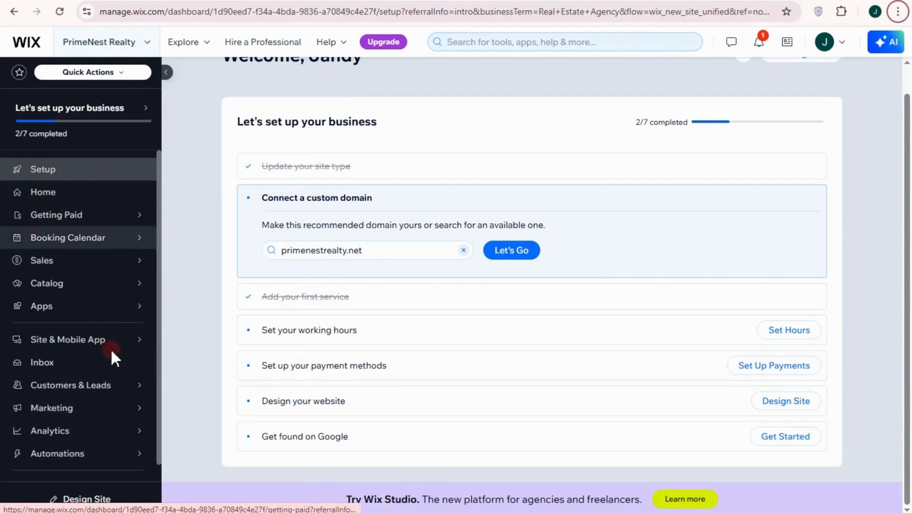
{"action": "left_click", "coordinate": [124, 42]}
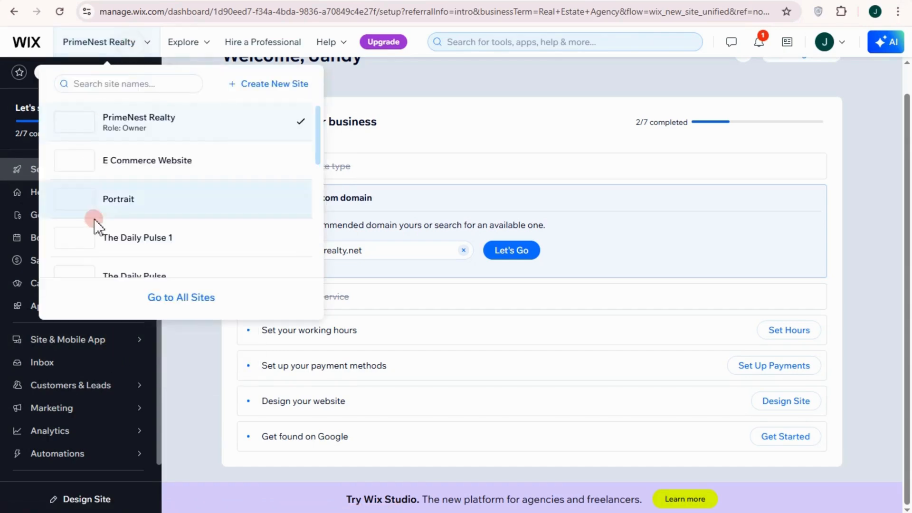
{"action": "left_click", "coordinate": [423, 106]}
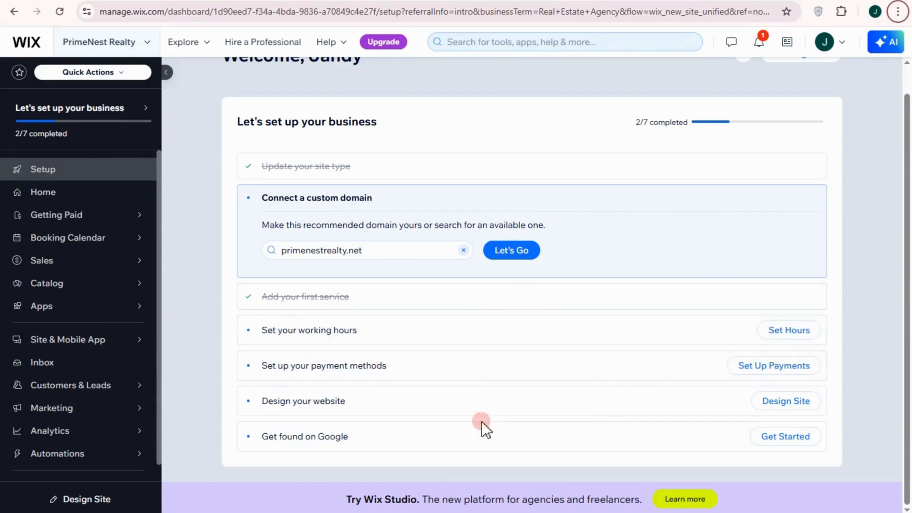
{"action": "left_click", "coordinate": [790, 403]}
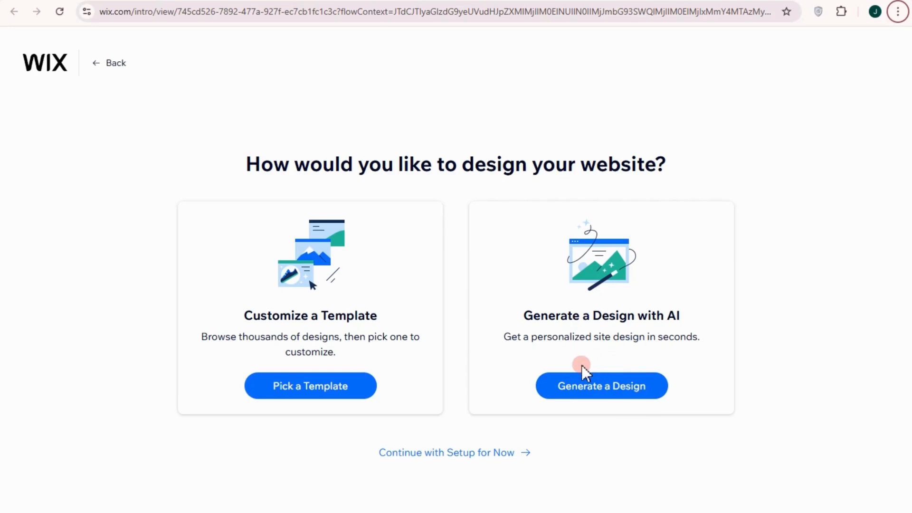
Step: Choose to customize a template and browse the Real Estate Agency template results
{"action": "left_click", "coordinate": [315, 387]}
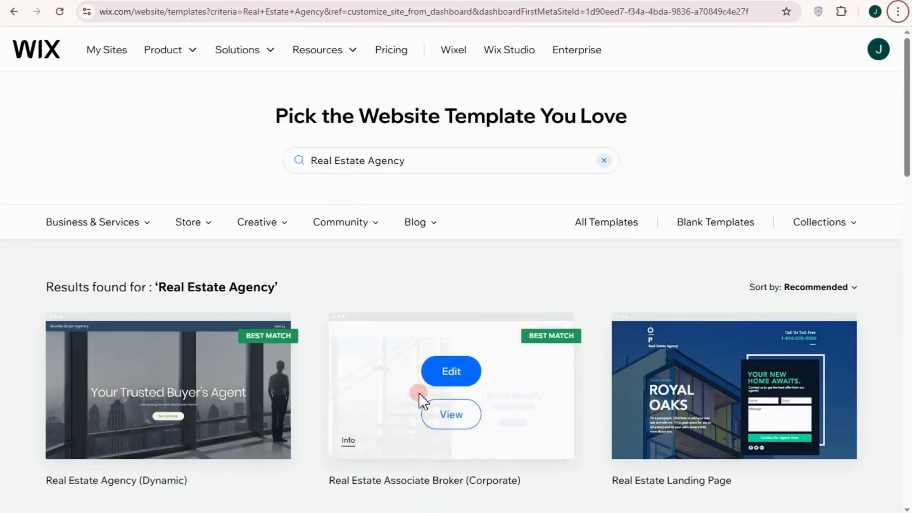
{"action": "scroll", "coordinate": [550, 398], "scroll_direction": "down", "scroll_amount": 3}
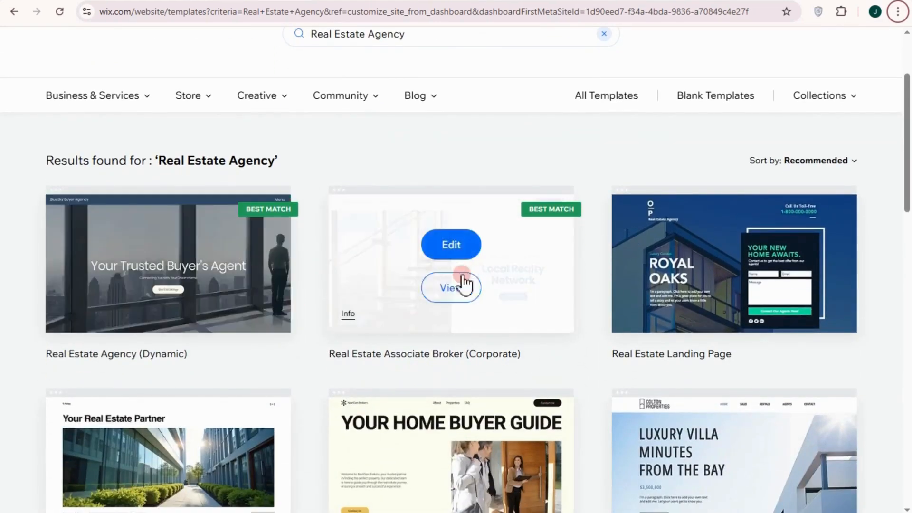
{"action": "scroll", "coordinate": [438, 304], "scroll_direction": "down", "scroll_amount": 3}
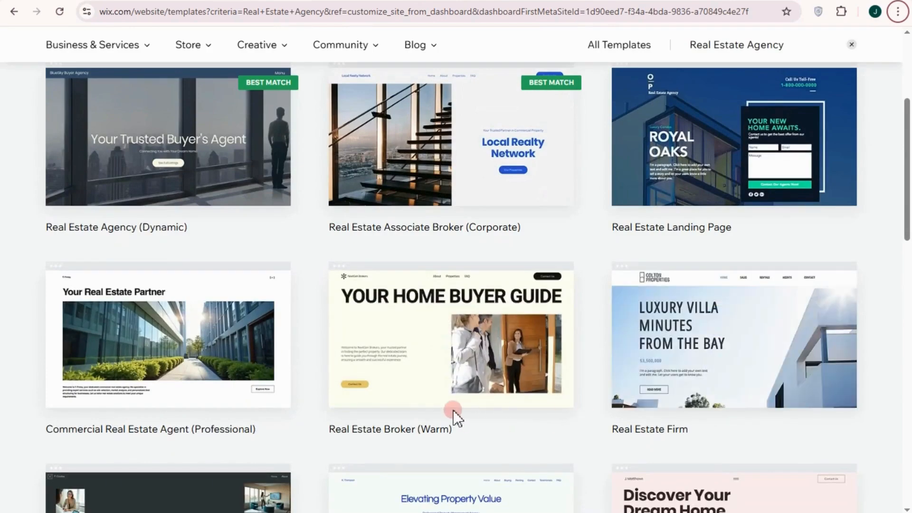
{"action": "scroll", "coordinate": [454, 418], "scroll_direction": "down", "scroll_amount": 2}
{"action": "scroll", "coordinate": [769, 357], "scroll_direction": "down", "scroll_amount": 2}
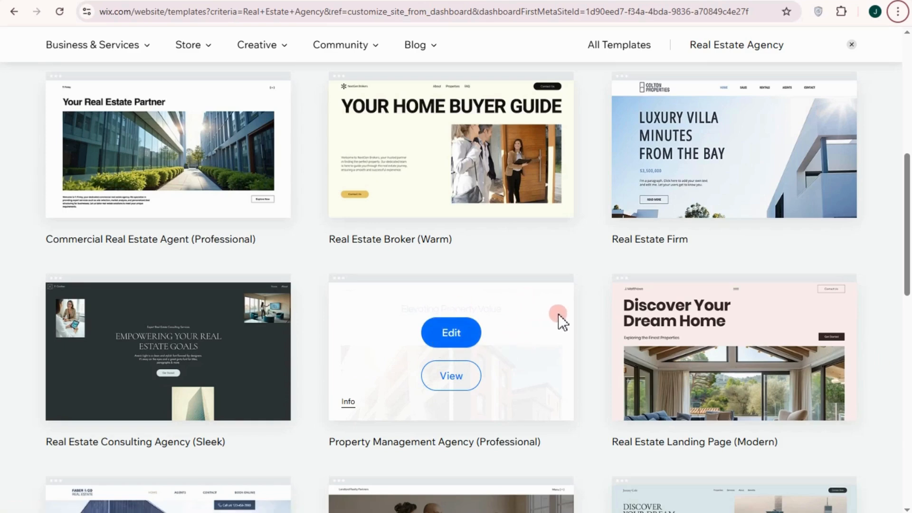
{"action": "scroll", "coordinate": [532, 369], "scroll_direction": "down", "scroll_amount": 5}
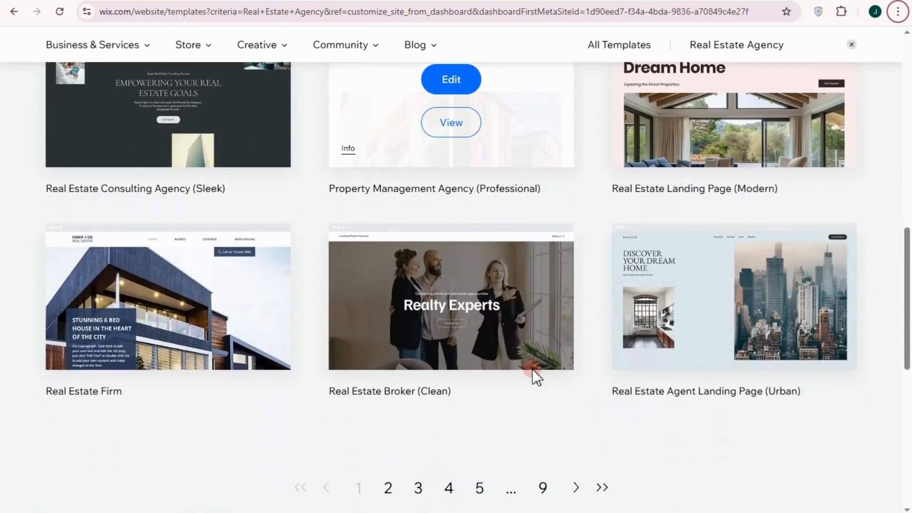
{"action": "scroll", "coordinate": [532, 368], "scroll_direction": "up", "scroll_amount": 2}
{"action": "scroll", "coordinate": [532, 369], "scroll_direction": "down", "scroll_amount": 2}
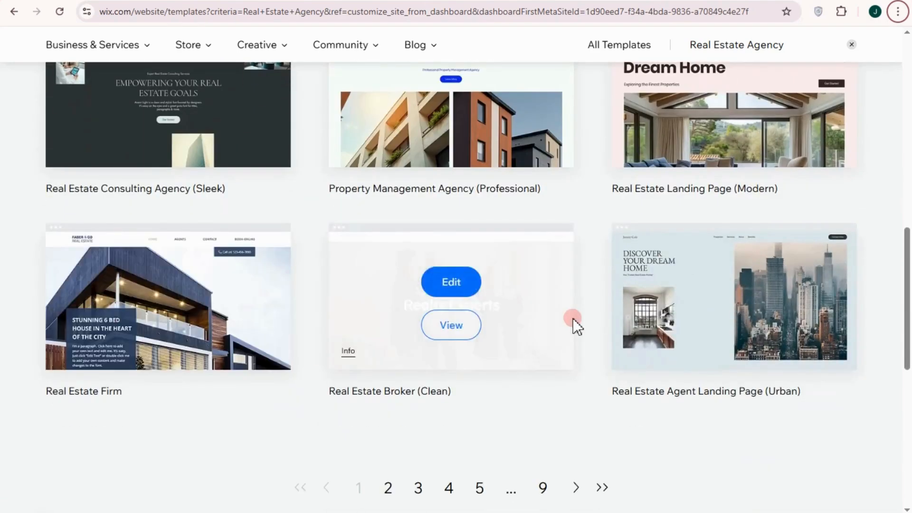
{"action": "scroll", "coordinate": [576, 321], "scroll_direction": "up", "scroll_amount": 8}
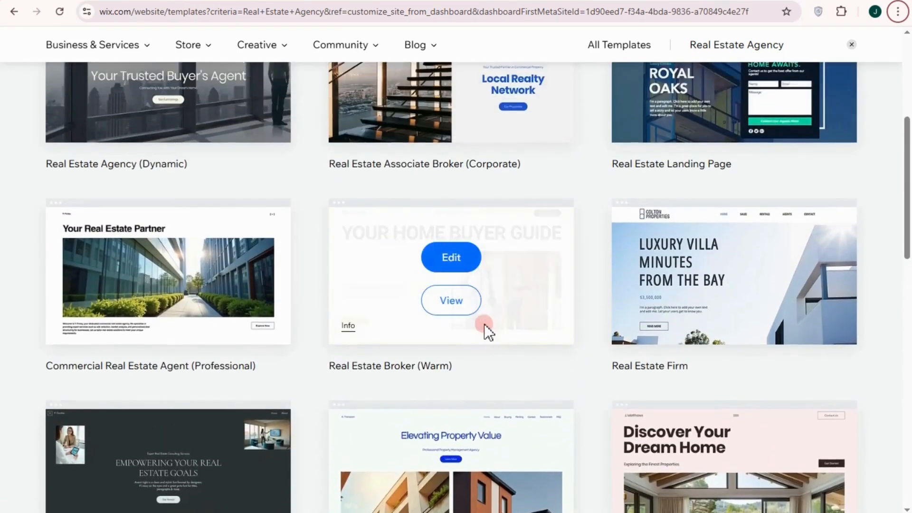
{"action": "scroll", "coordinate": [523, 319], "scroll_direction": "up", "scroll_amount": 2}
{"action": "scroll", "coordinate": [437, 278], "scroll_direction": "up", "scroll_amount": 4}
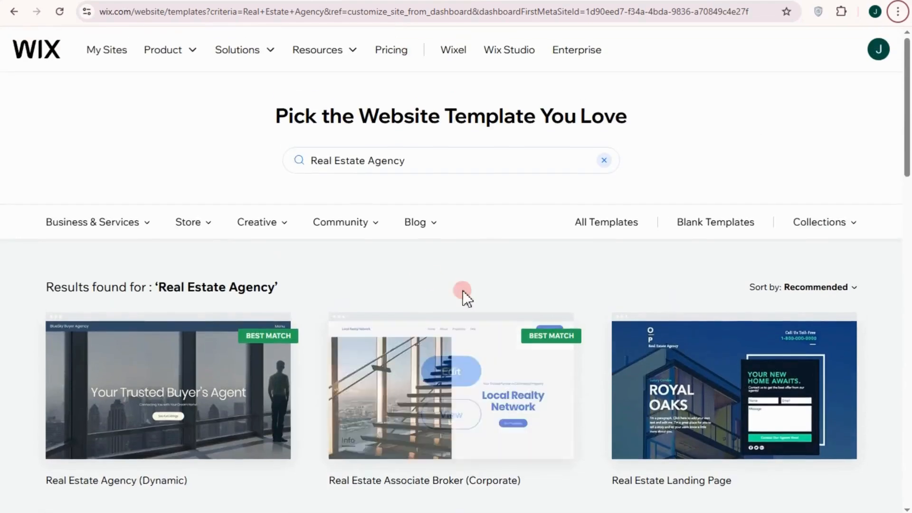
{"action": "scroll", "coordinate": [464, 292], "scroll_direction": "down", "scroll_amount": 10}
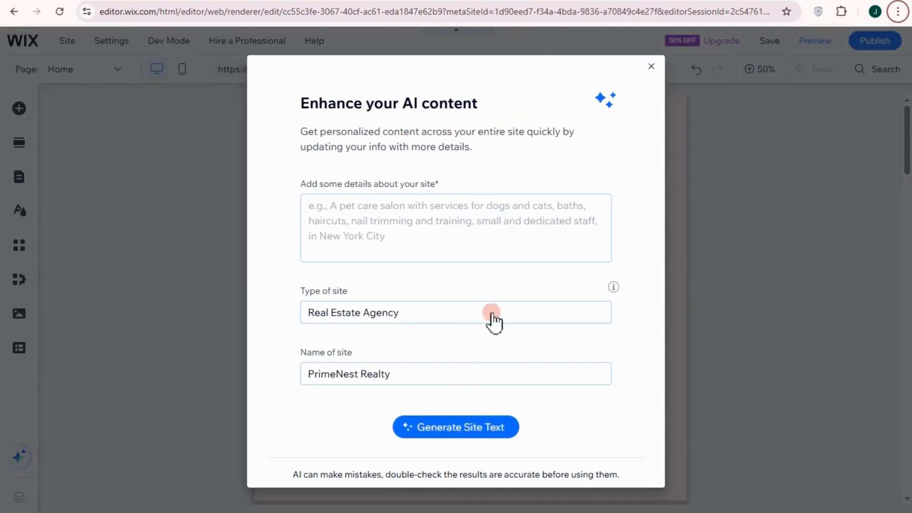
Step: Close the 'Enhance your AI content' prompt and set the editor zoom to 100%
{"action": "left_click", "coordinate": [649, 67]}
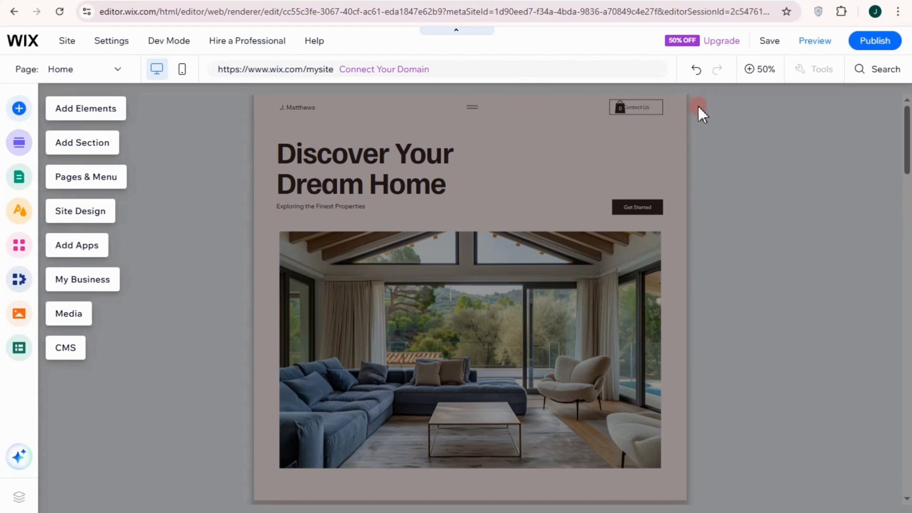
{"action": "left_click", "coordinate": [753, 71]}
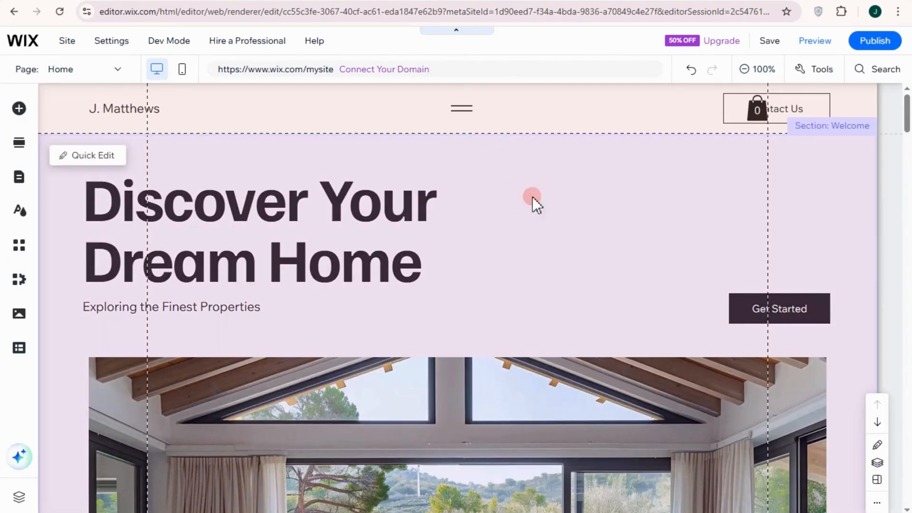
Step: Style the headline as Heading 2 in Familjen Grotesk, size 70, with shadow effect C
{"action": "mouse_move", "coordinate": [412, 150]}
{"action": "left_click", "coordinate": [314, 221]}
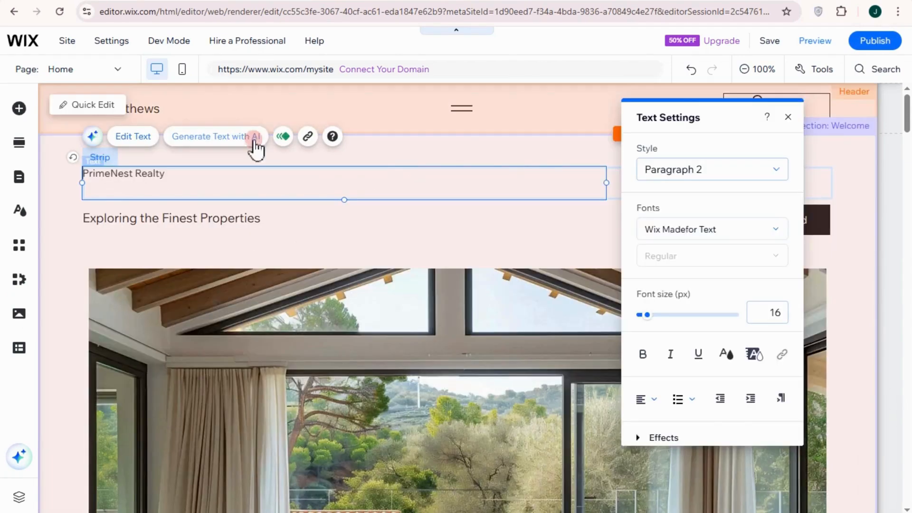
{"action": "left_click", "coordinate": [677, 169]}
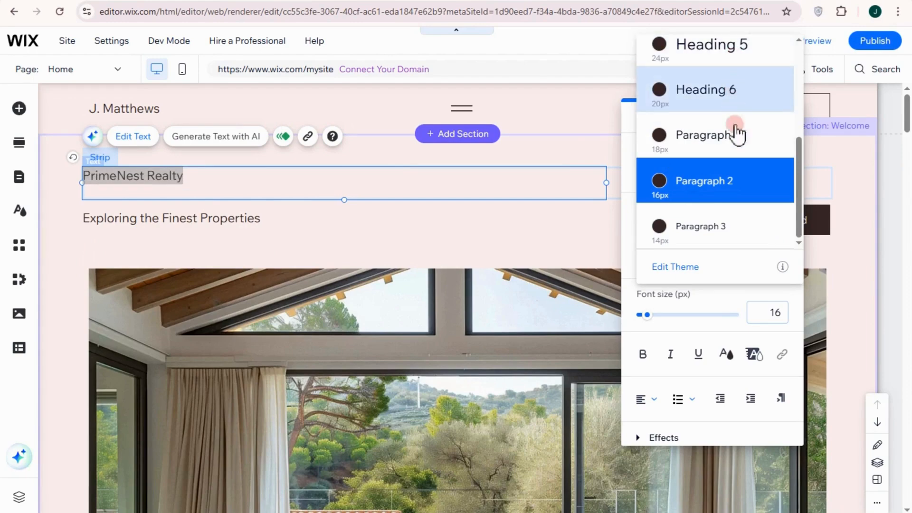
{"action": "scroll", "coordinate": [725, 71], "scroll_direction": "up", "scroll_amount": 4}
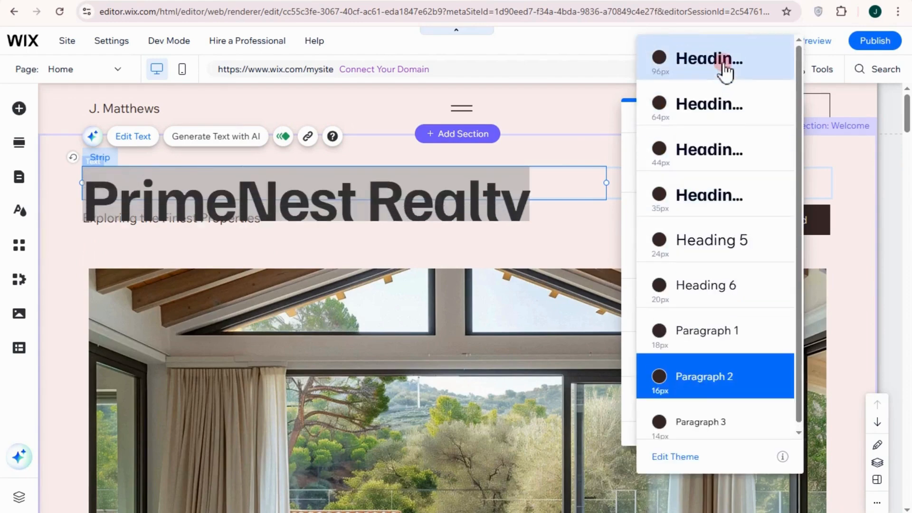
{"action": "left_click", "coordinate": [727, 123]}
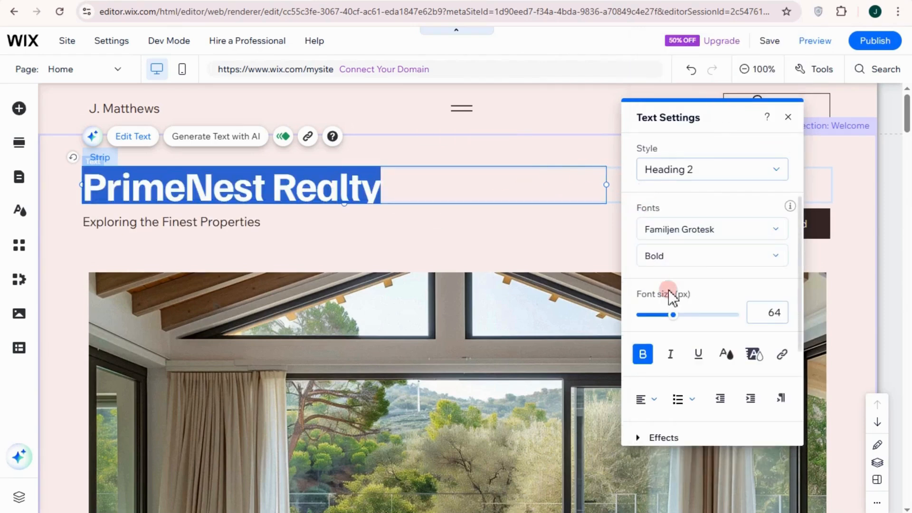
{"action": "left_click", "coordinate": [675, 256]}
{"action": "left_click", "coordinate": [685, 232]}
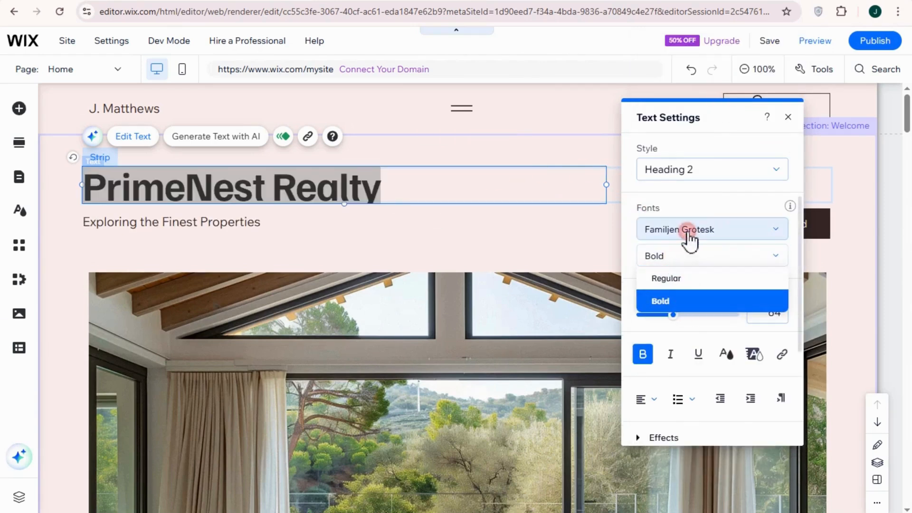
{"action": "left_click", "coordinate": [585, 224]}
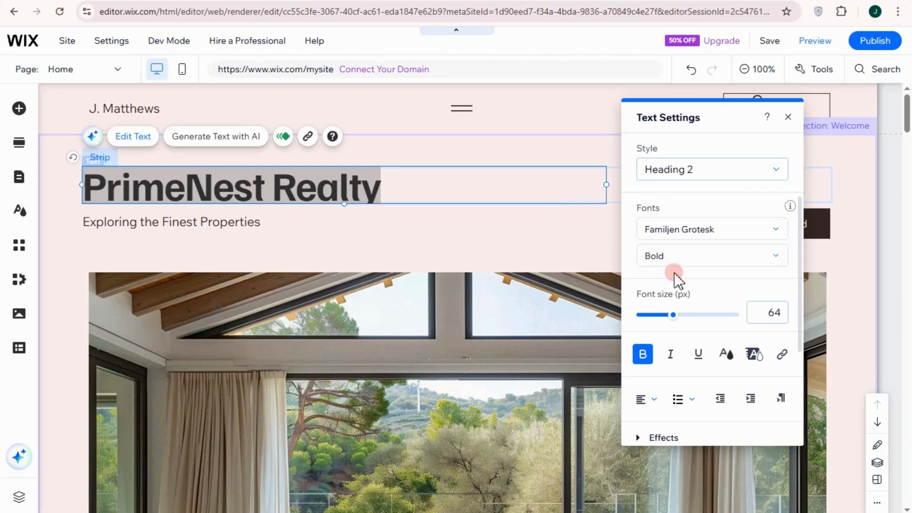
{"action": "left_click_drag", "start_coordinate": [675, 316], "coordinate": [676, 317]}
{"action": "scroll", "coordinate": [675, 368], "scroll_direction": "down", "scroll_amount": 3}
{"action": "left_click", "coordinate": [675, 308]}
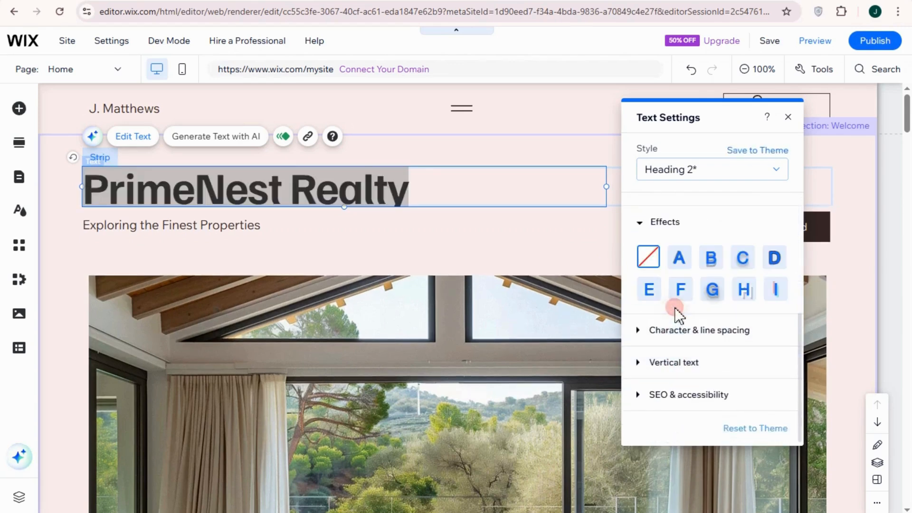
{"action": "left_click", "coordinate": [744, 260]}
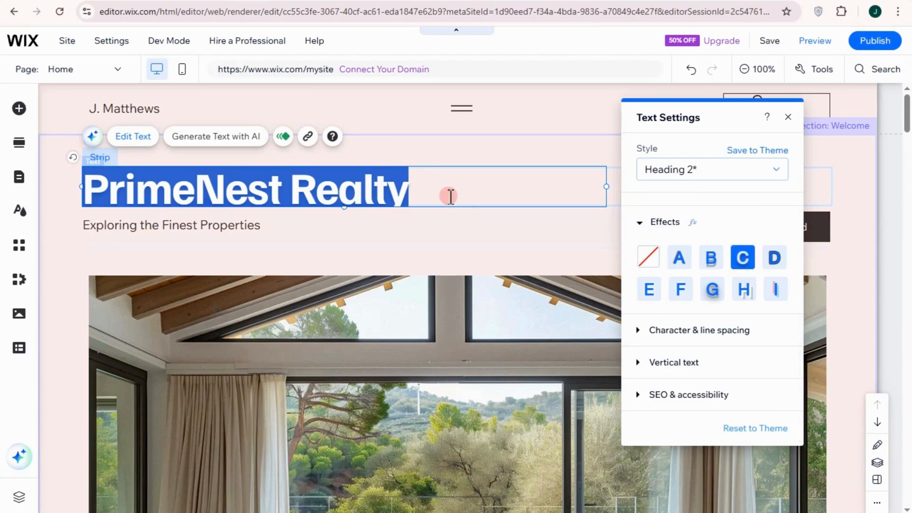
{"action": "left_click", "coordinate": [424, 230]}
Step: Centre the PrimeNest Realty headline and replace the subtitle with 'Prime Living Starts Here.'
{"action": "left_click", "coordinate": [380, 190]}
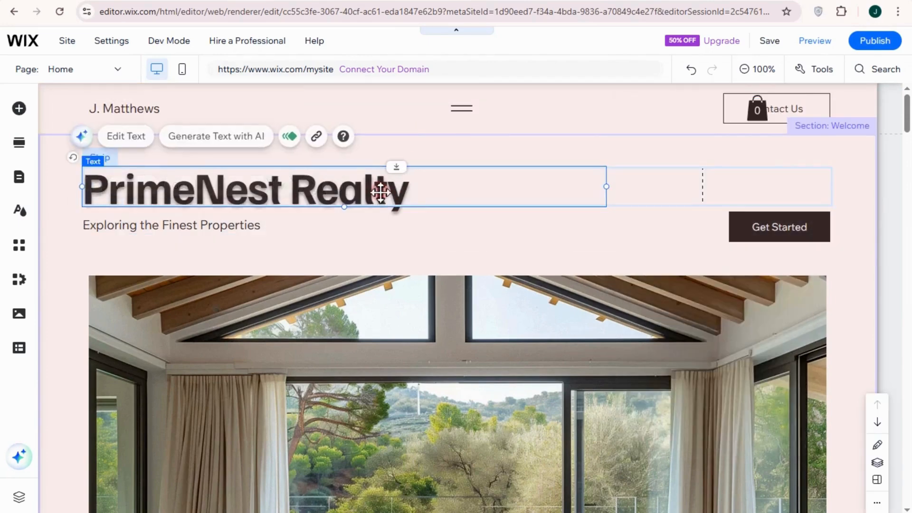
{"action": "left_click_drag", "start_coordinate": [378, 190], "coordinate": [591, 177]}
{"action": "double_click", "coordinate": [234, 226]}
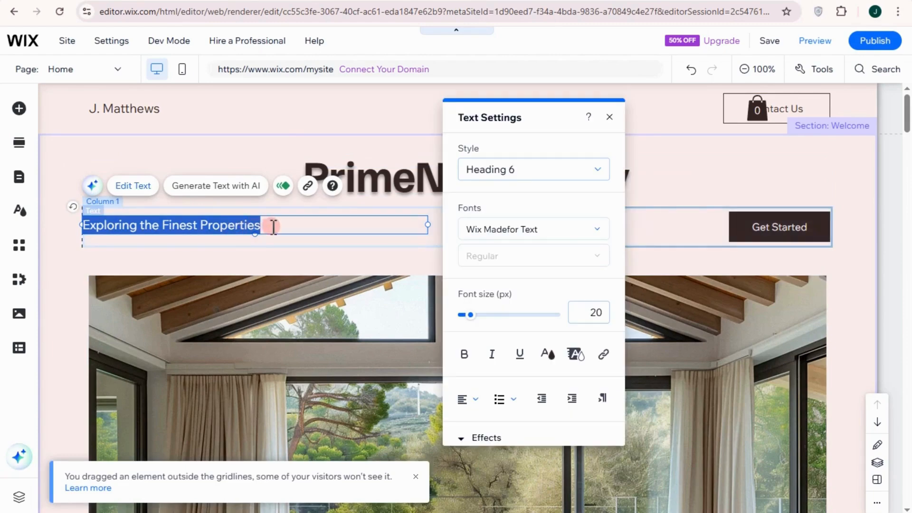
{"action": "left_click", "coordinate": [328, 166]}
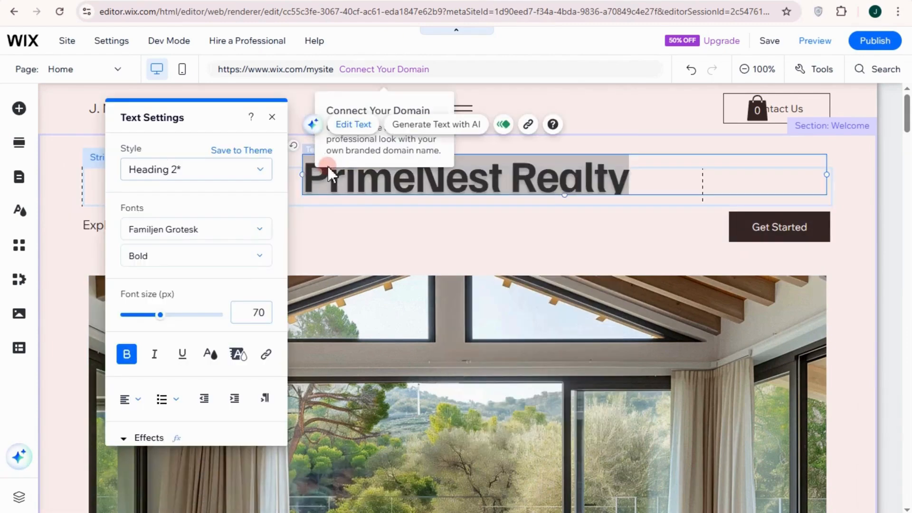
{"action": "left_click", "coordinate": [282, 234]}
{"action": "left_click", "coordinate": [252, 225]}
{"action": "double_click", "coordinate": [252, 226]}
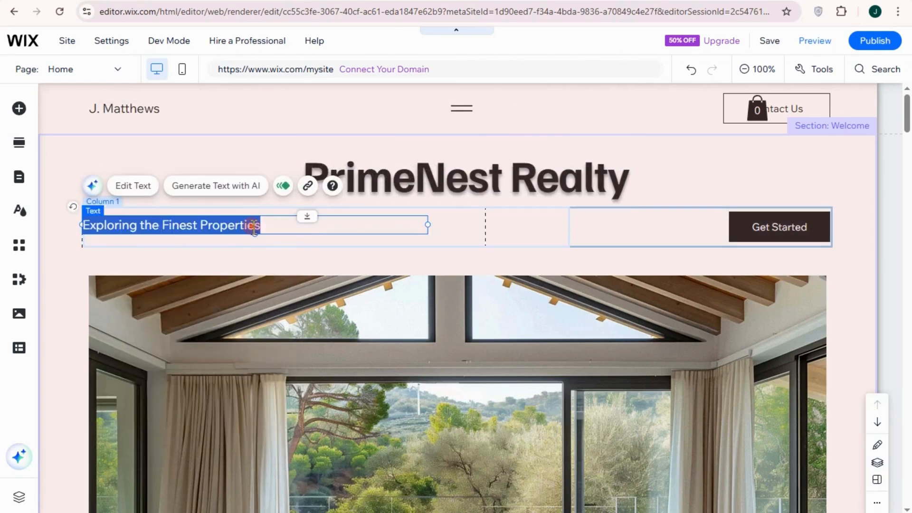
{"action": "type", "text": "\"Prime Living Starts Here.\""}
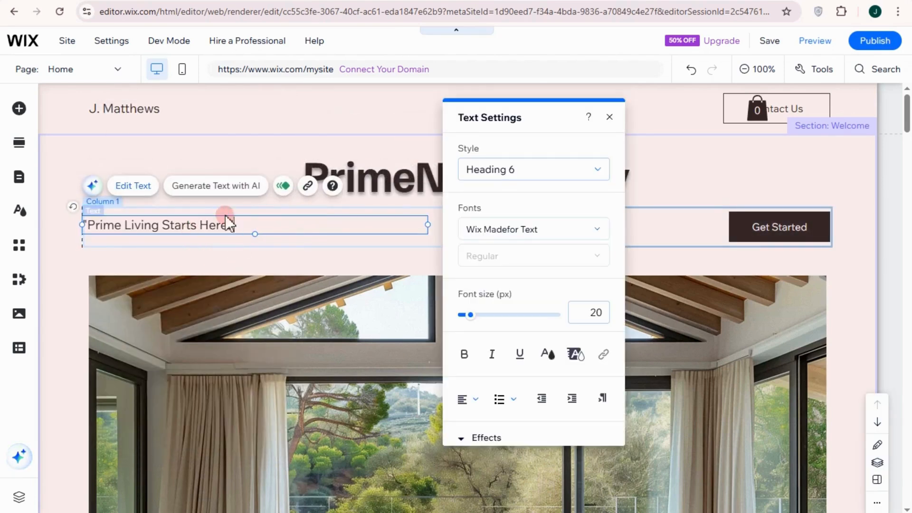
{"action": "left_click", "coordinate": [45, 88]}
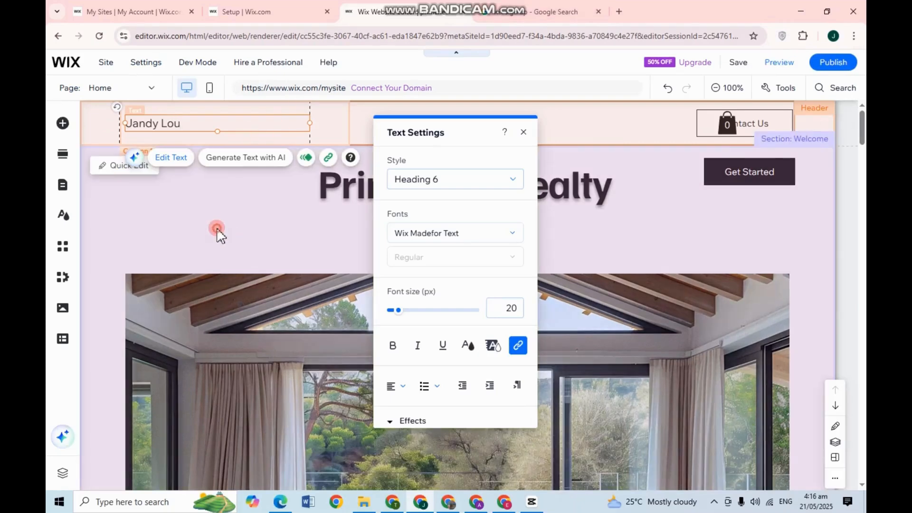
{"action": "left_click", "coordinate": [217, 227]}
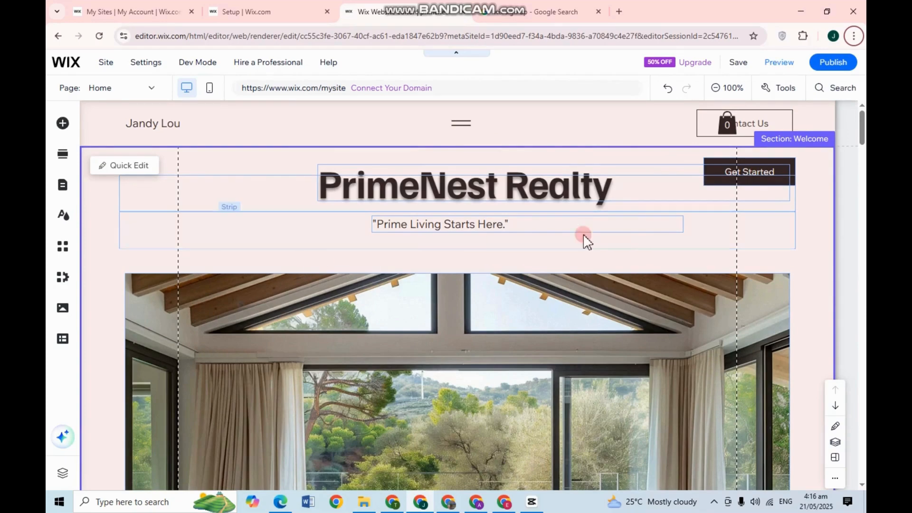
{"action": "scroll", "coordinate": [580, 257], "scroll_direction": "down", "scroll_amount": 5}
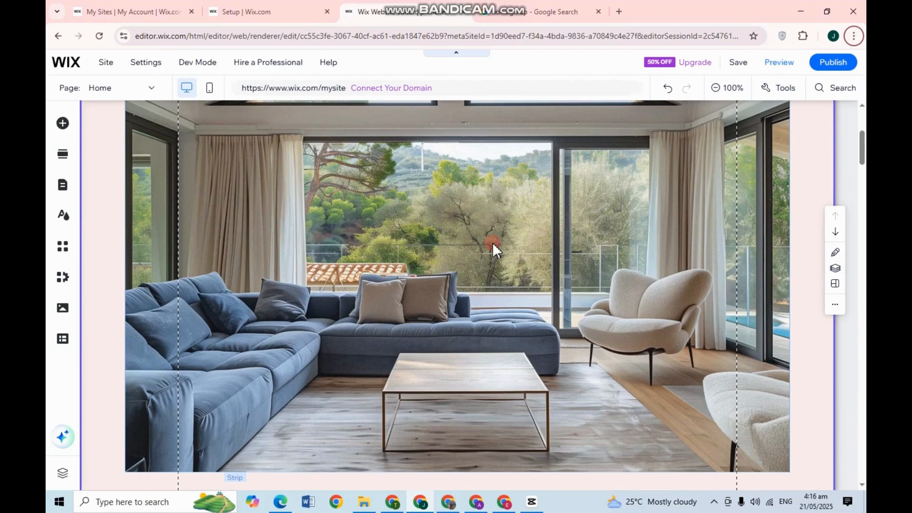
Step: Select the living-room photo strip and start giving it a new image background
{"action": "left_click", "coordinate": [535, 210]}
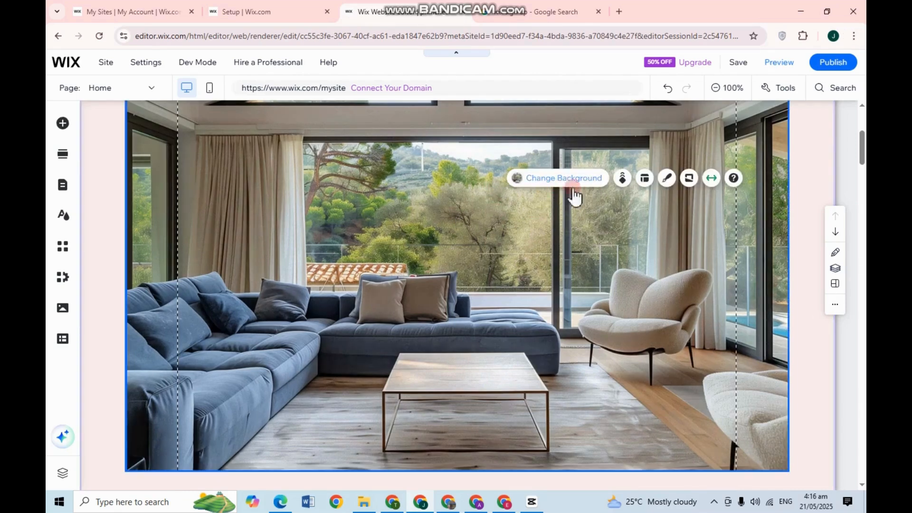
{"action": "left_click", "coordinate": [561, 181]}
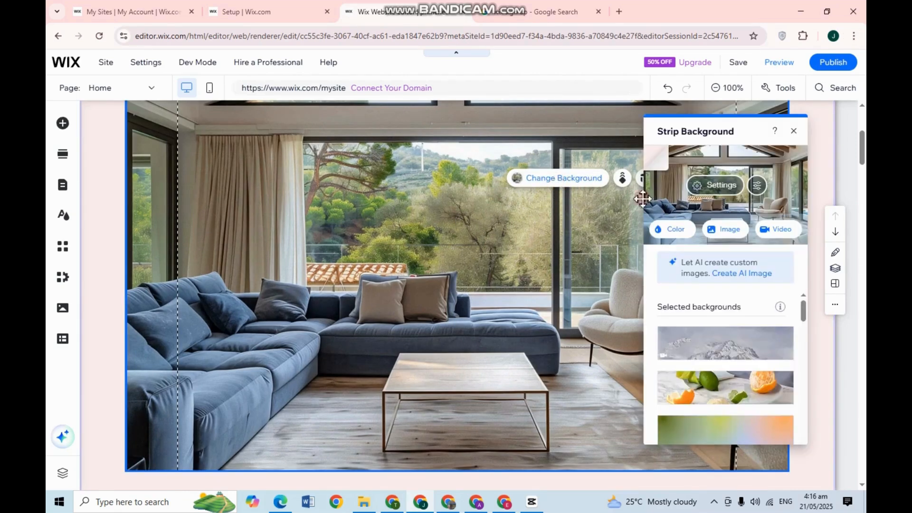
{"action": "left_click", "coordinate": [724, 232]}
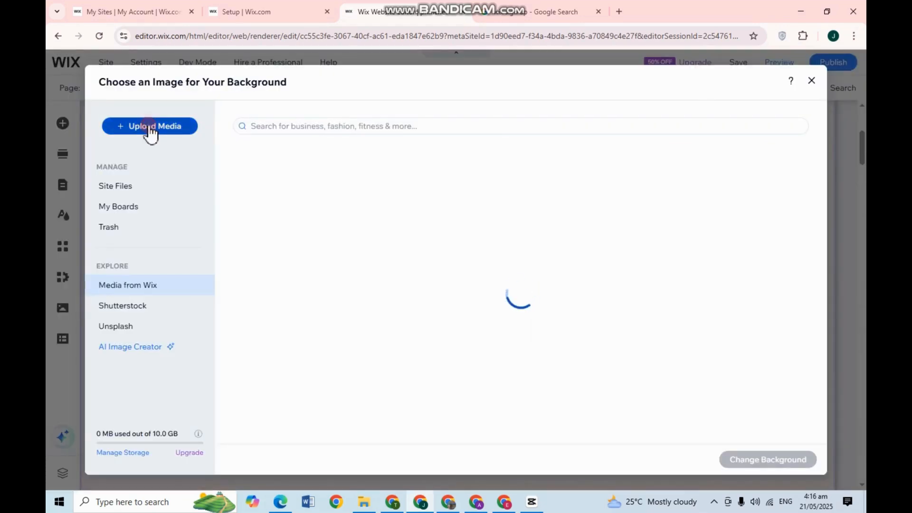
{"action": "left_click", "coordinate": [151, 128]}
{"action": "left_click", "coordinate": [476, 290]}
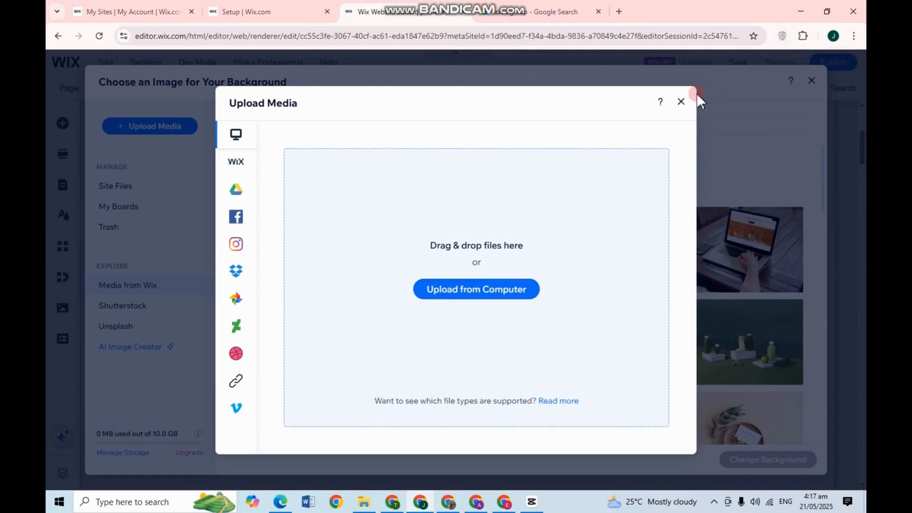
{"action": "left_click", "coordinate": [681, 102]}
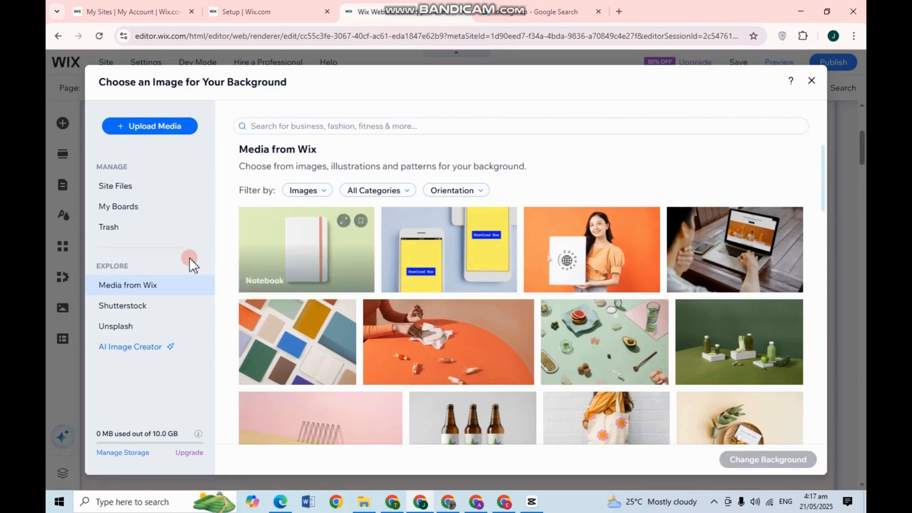
Step: Search Wix images for 'Real estate' and set Paved Terrace as the strip background
{"action": "left_click", "coordinate": [146, 293]}
{"action": "left_click", "coordinate": [385, 127]}
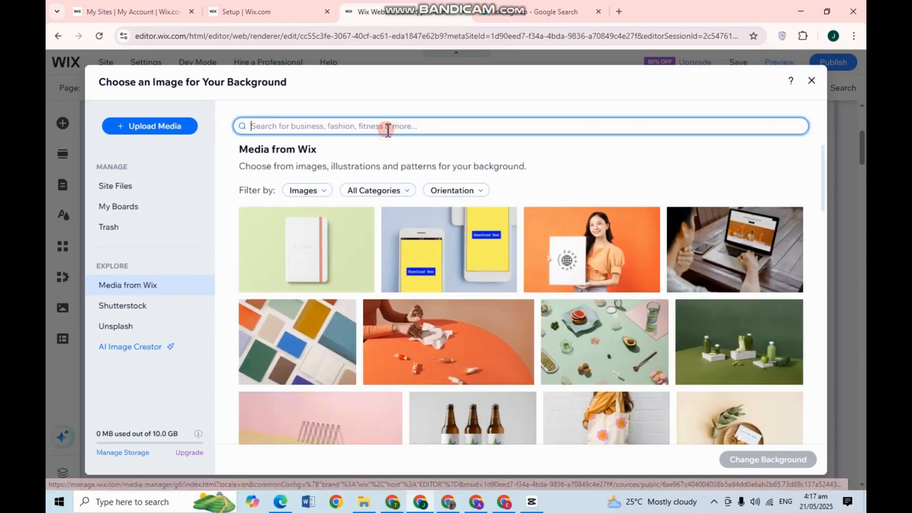
{"action": "type", "text": "Real estate"}
{"action": "scroll", "coordinate": [542, 280], "scroll_direction": "down", "scroll_amount": 1}
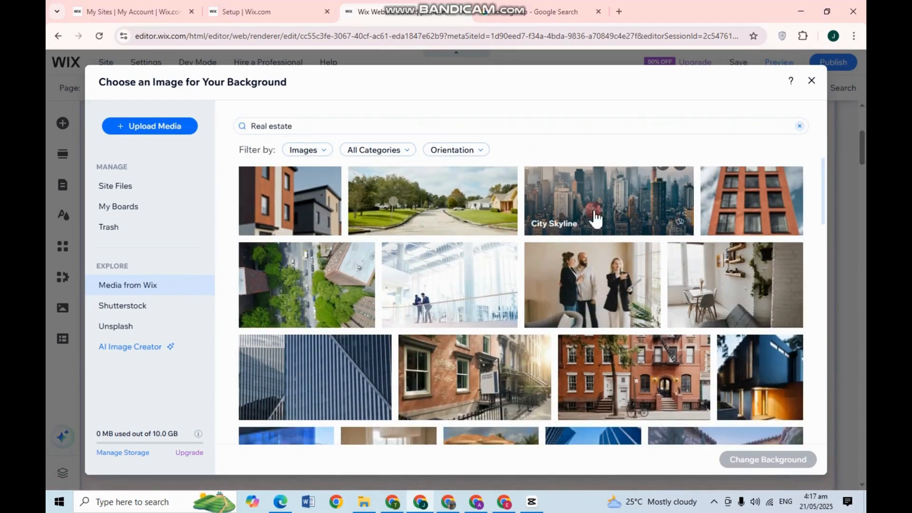
{"action": "scroll", "coordinate": [493, 290], "scroll_direction": "up", "scroll_amount": 1}
{"action": "scroll", "coordinate": [636, 292], "scroll_direction": "down", "scroll_amount": 4}
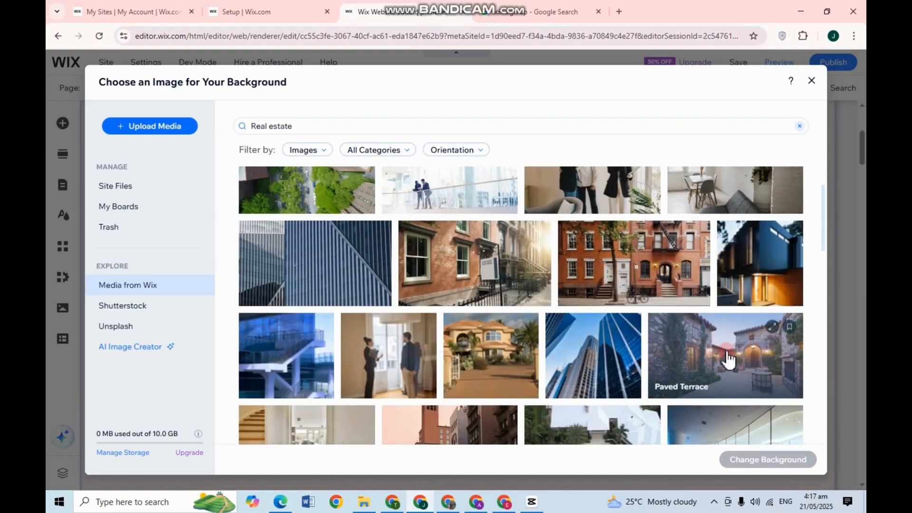
{"action": "left_click", "coordinate": [734, 376]}
{"action": "left_click", "coordinate": [770, 459]}
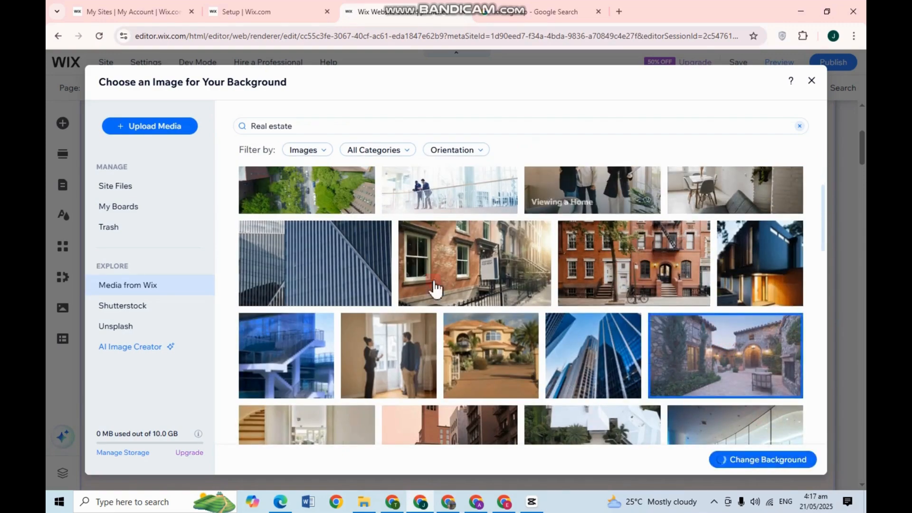
{"action": "scroll", "coordinate": [451, 256], "scroll_direction": "up", "scroll_amount": 3}
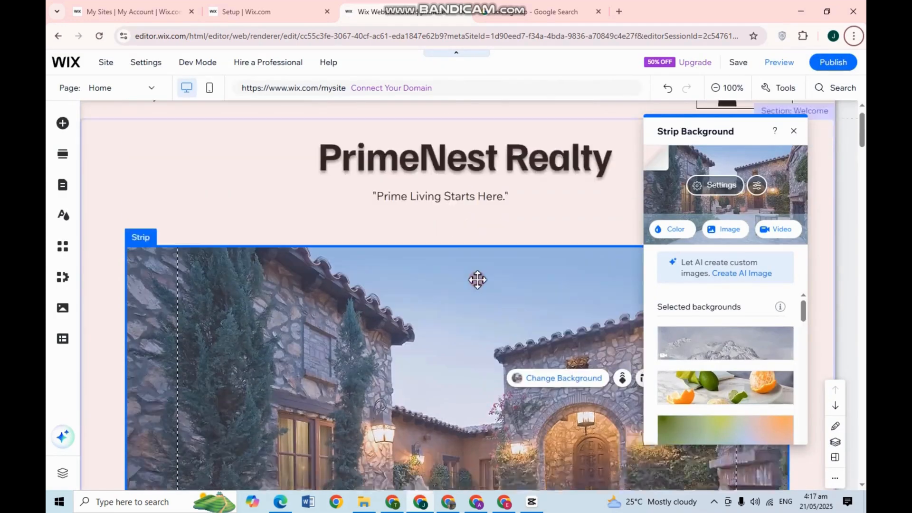
{"action": "scroll", "coordinate": [476, 279], "scroll_direction": "down", "scroll_amount": 2}
{"action": "scroll", "coordinate": [428, 249], "scroll_direction": "up", "scroll_amount": 1}
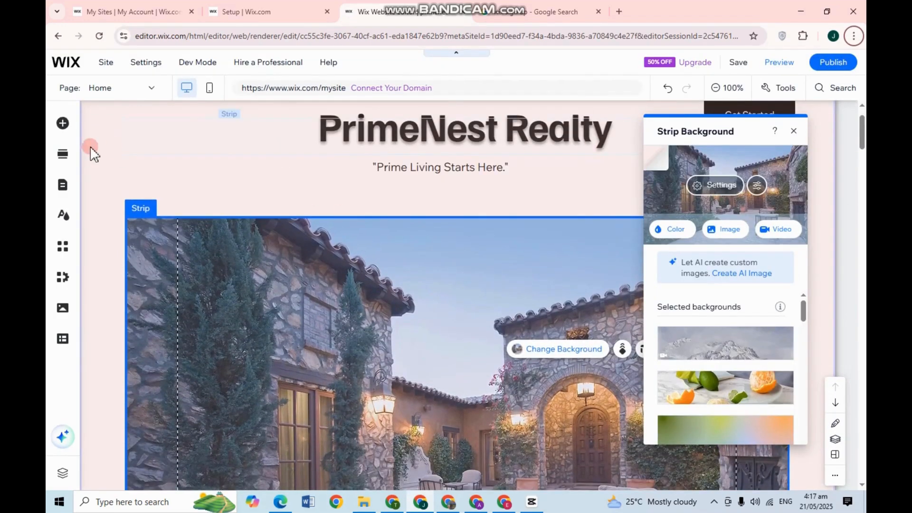
Step: Give the header section a cloudy-sky image background
{"action": "left_click", "coordinate": [100, 160]}
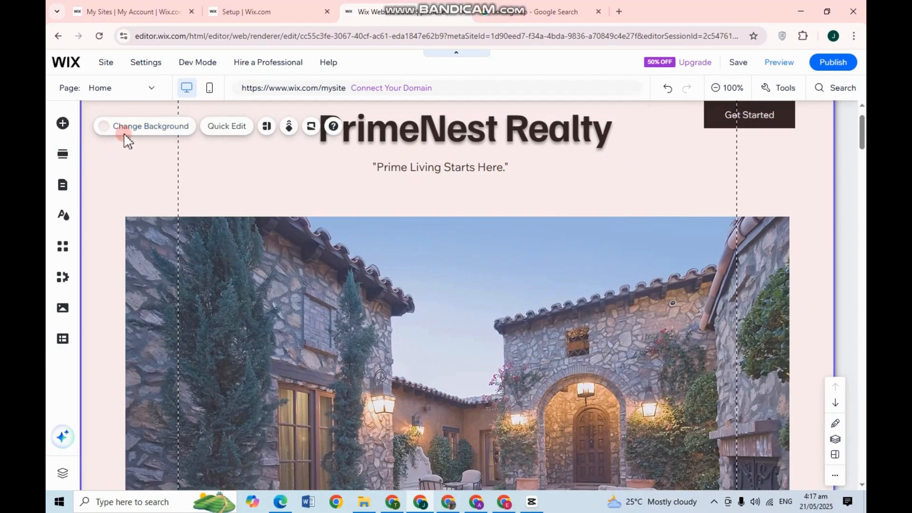
{"action": "left_click", "coordinate": [135, 126]}
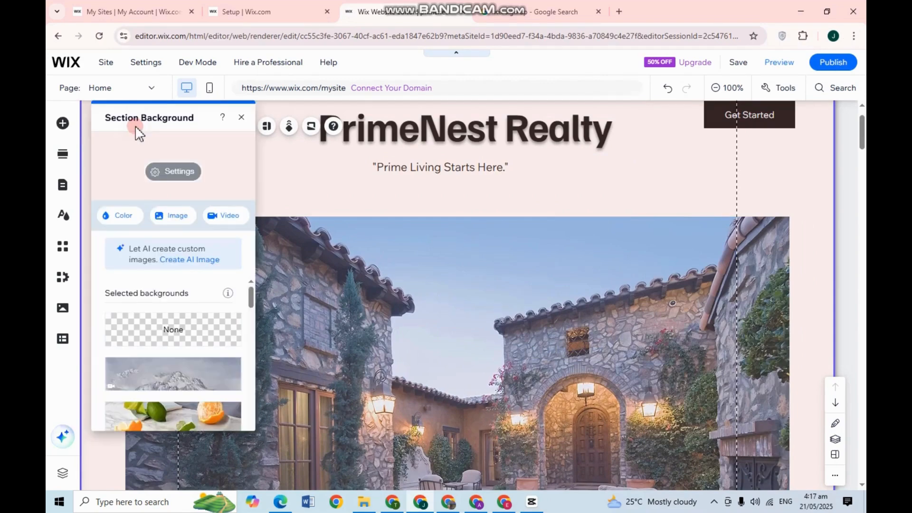
{"action": "left_click", "coordinate": [171, 213]}
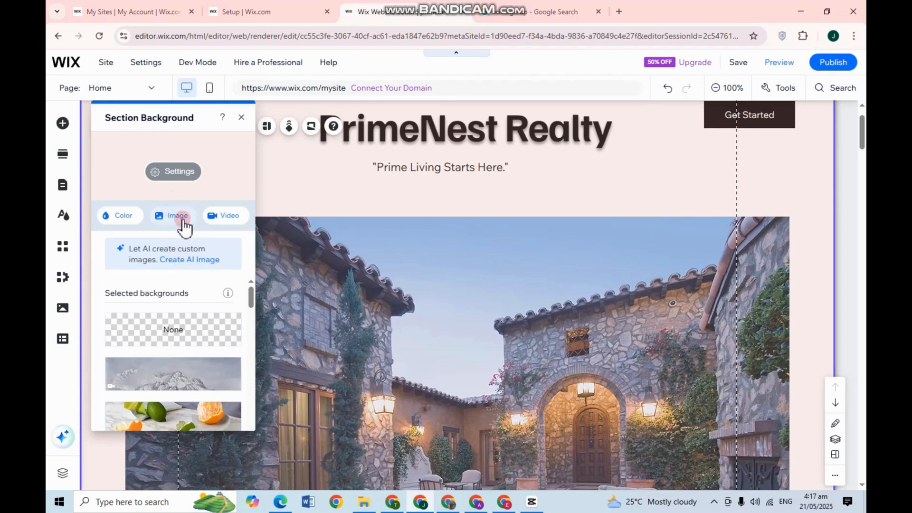
{"action": "left_click", "coordinate": [386, 186]}
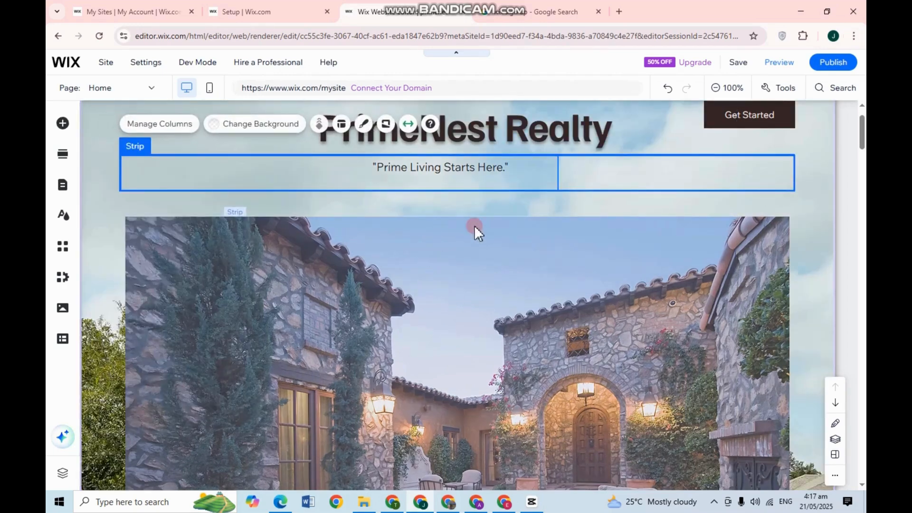
{"action": "scroll", "coordinate": [494, 238], "scroll_direction": "up", "scroll_amount": 1}
{"action": "scroll", "coordinate": [451, 171], "scroll_direction": "down", "scroll_amount": 1}
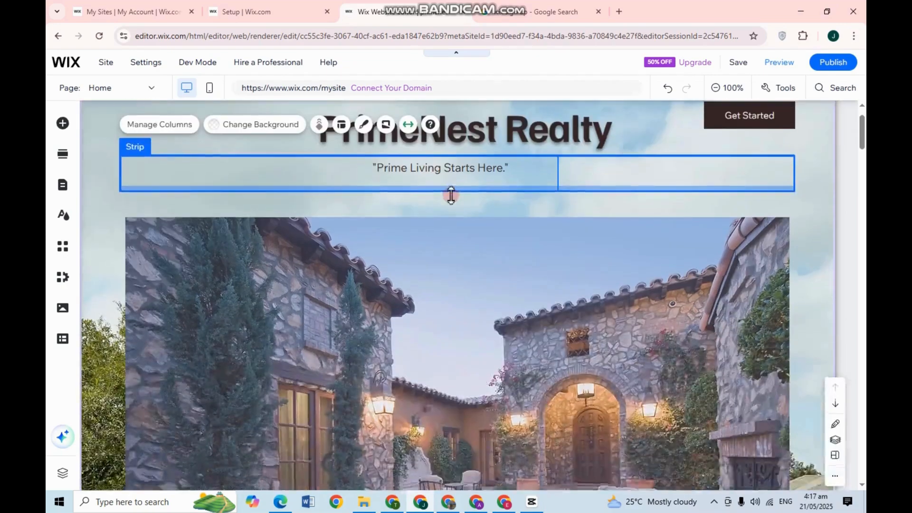
{"action": "scroll", "coordinate": [511, 292], "scroll_direction": "down", "scroll_amount": 10}
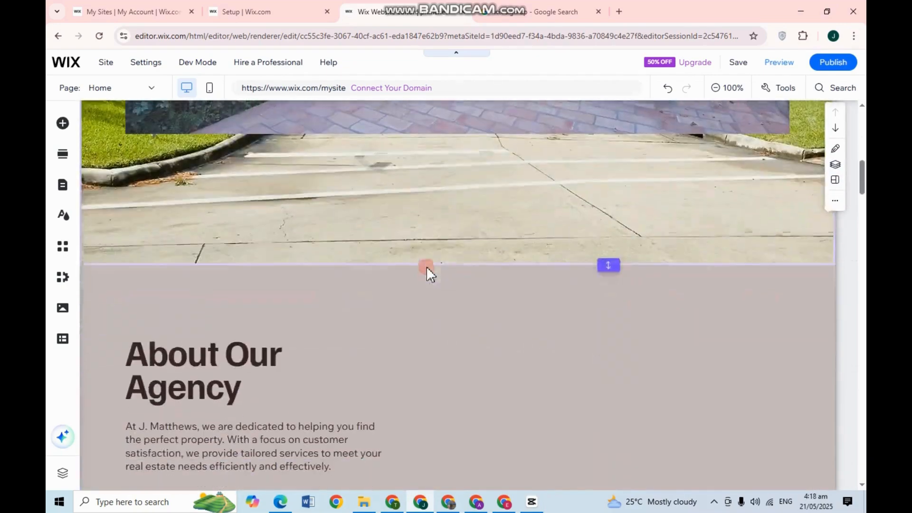
{"action": "scroll", "coordinate": [392, 309], "scroll_direction": "down", "scroll_amount": 5}
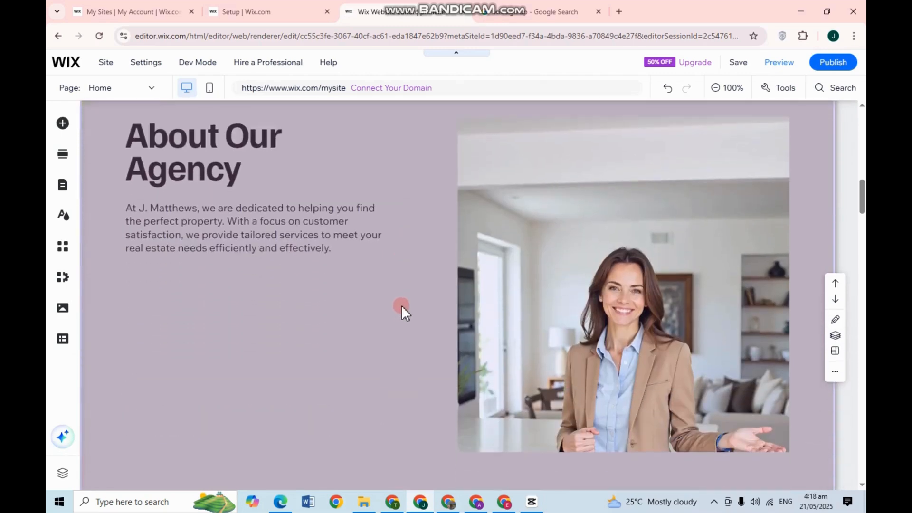
{"action": "scroll", "coordinate": [401, 305], "scroll_direction": "up", "scroll_amount": 2}
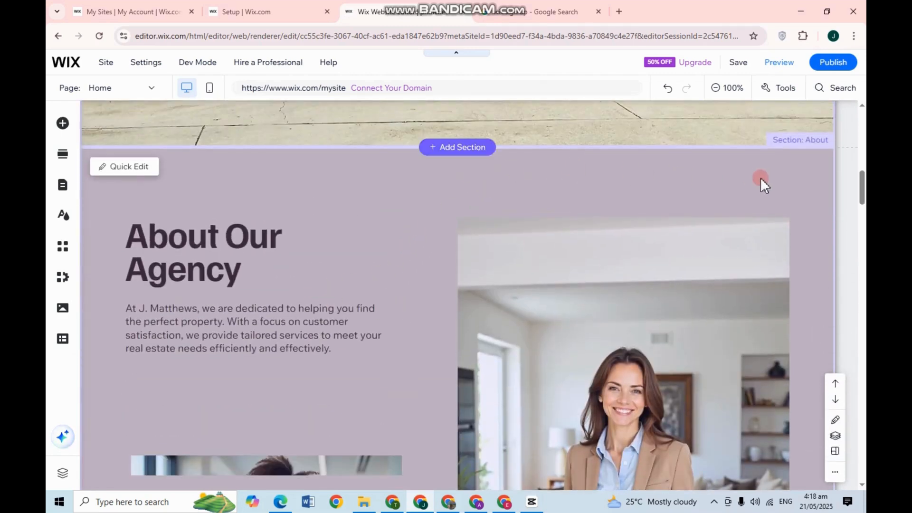
{"action": "scroll", "coordinate": [499, 298], "scroll_direction": "down", "scroll_amount": 8}
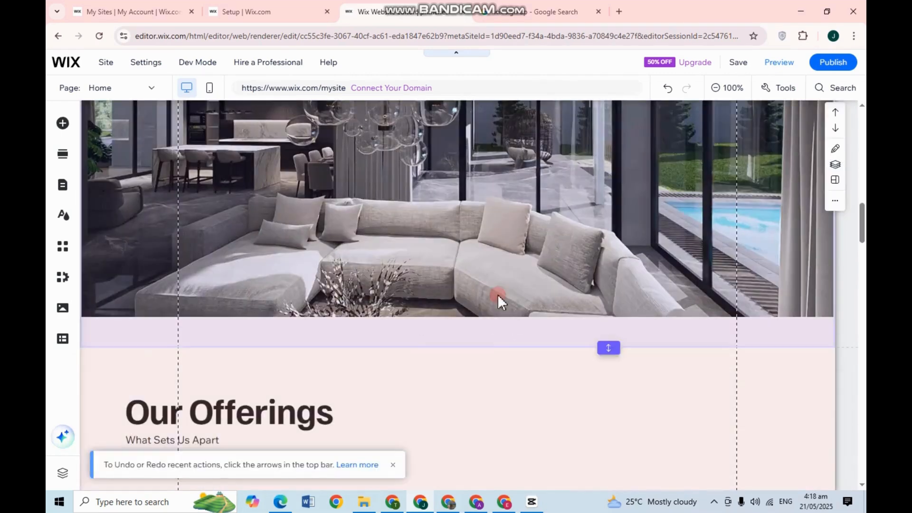
{"action": "scroll", "coordinate": [569, 300], "scroll_direction": "up", "scroll_amount": 3}
{"action": "scroll", "coordinate": [484, 305], "scroll_direction": "up", "scroll_amount": 1}
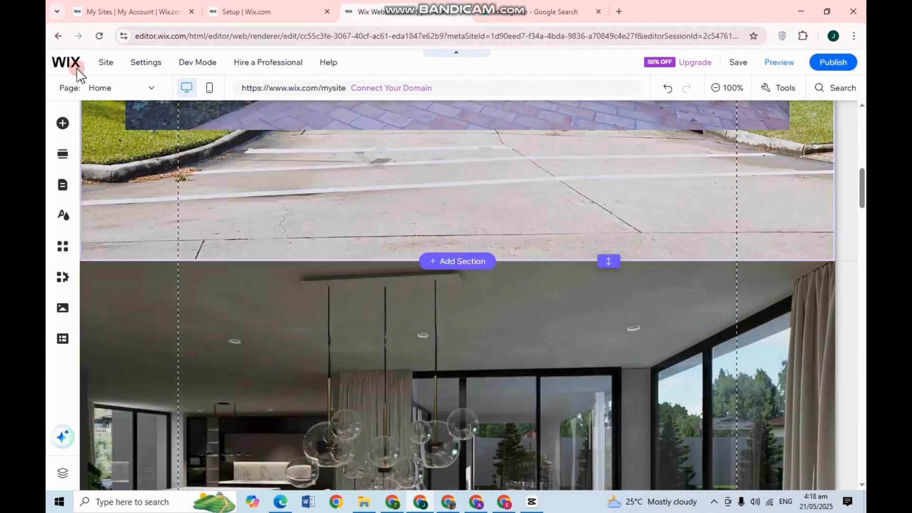
Step: Switch the editor from the Home page to the About page
{"action": "left_click", "coordinate": [153, 89]}
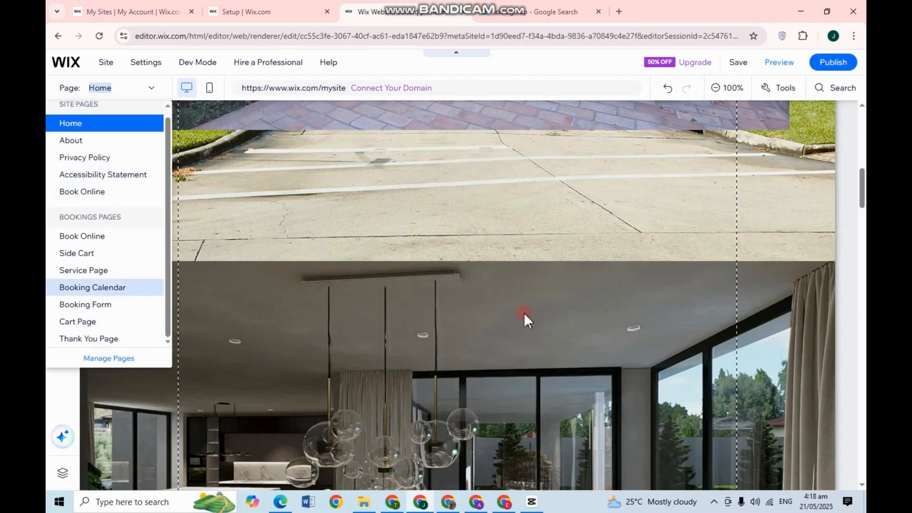
{"action": "left_click", "coordinate": [94, 139]}
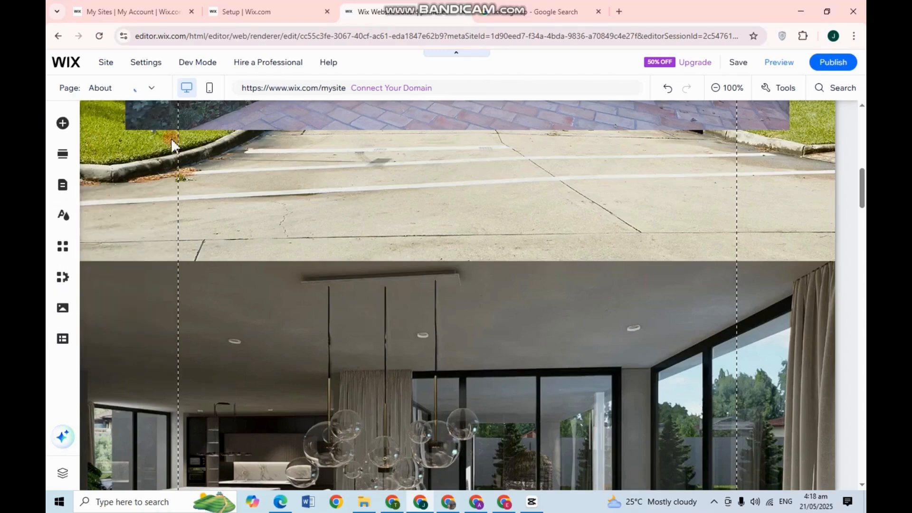
{"action": "scroll", "coordinate": [448, 255], "scroll_direction": "down", "scroll_amount": 8}
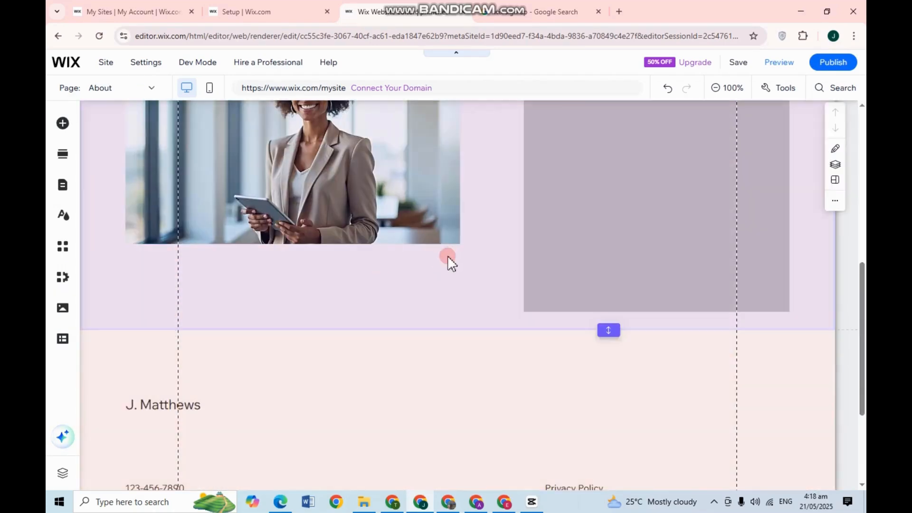
{"action": "scroll", "coordinate": [440, 262], "scroll_direction": "up", "scroll_amount": 8}
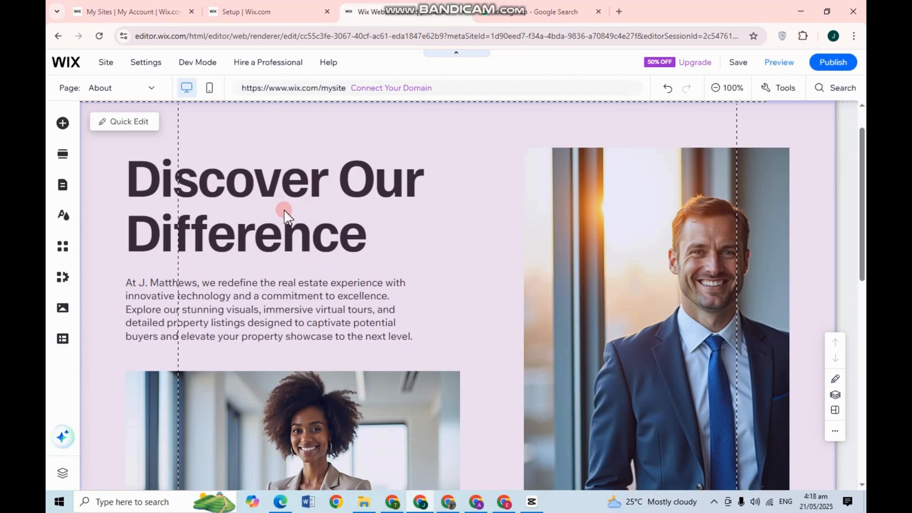
Step: Replace the Discover Our Difference paragraph with the pasted PrimeNest Realty description
{"action": "left_click", "coordinate": [298, 217]}
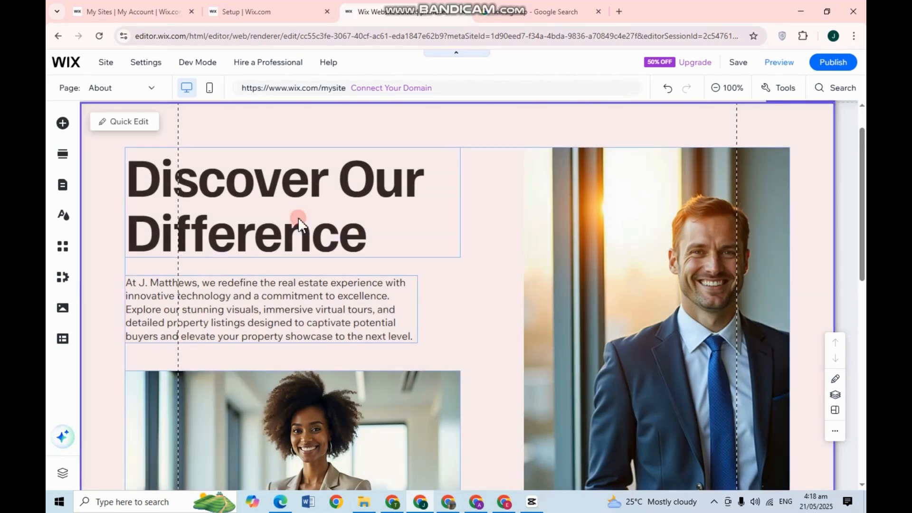
{"action": "double_click", "coordinate": [238, 312]}
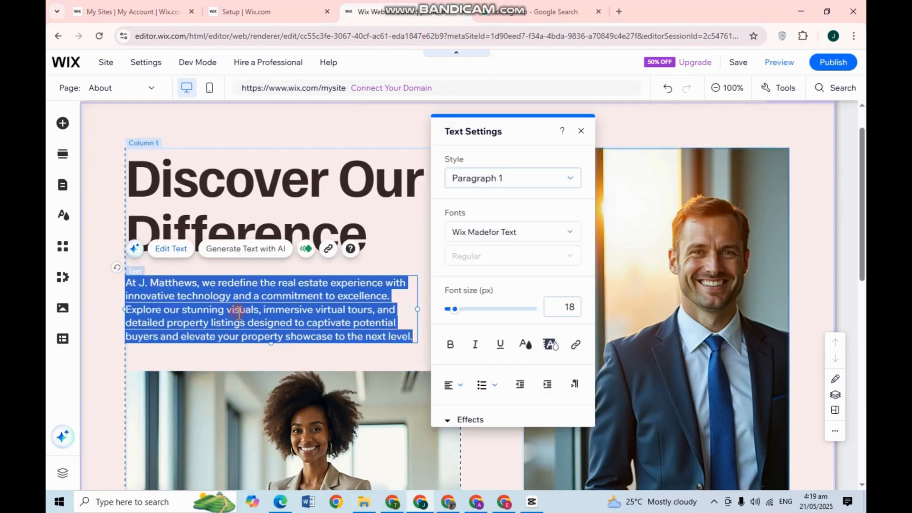
{"action": "key", "text": "ctrl+v"}
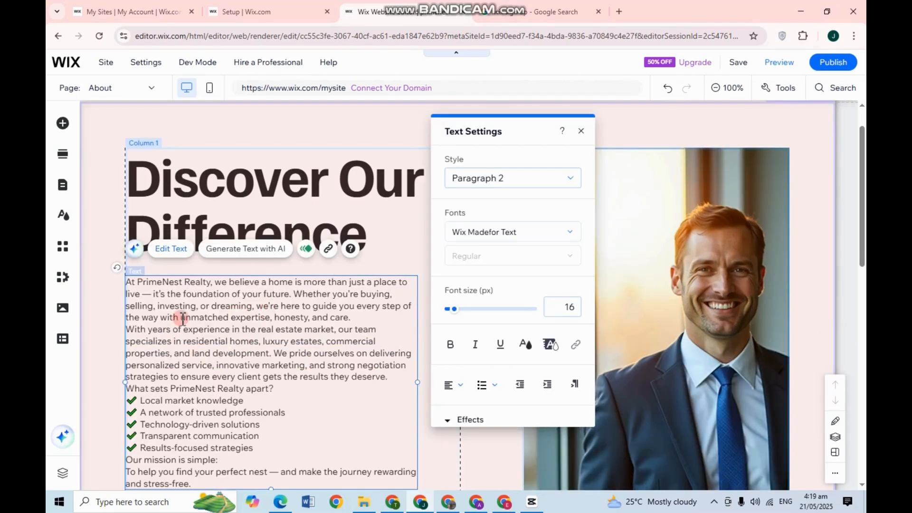
{"action": "scroll", "coordinate": [261, 347], "scroll_direction": "down", "scroll_amount": 4}
{"action": "scroll", "coordinate": [310, 233], "scroll_direction": "up", "scroll_amount": 2}
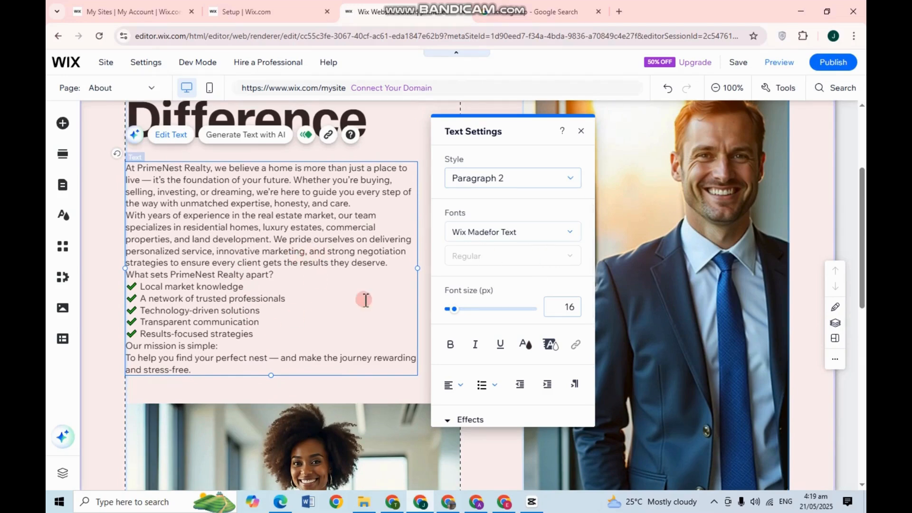
Step: Select the right column holding the man's portrait photo
{"action": "left_click", "coordinate": [708, 295]}
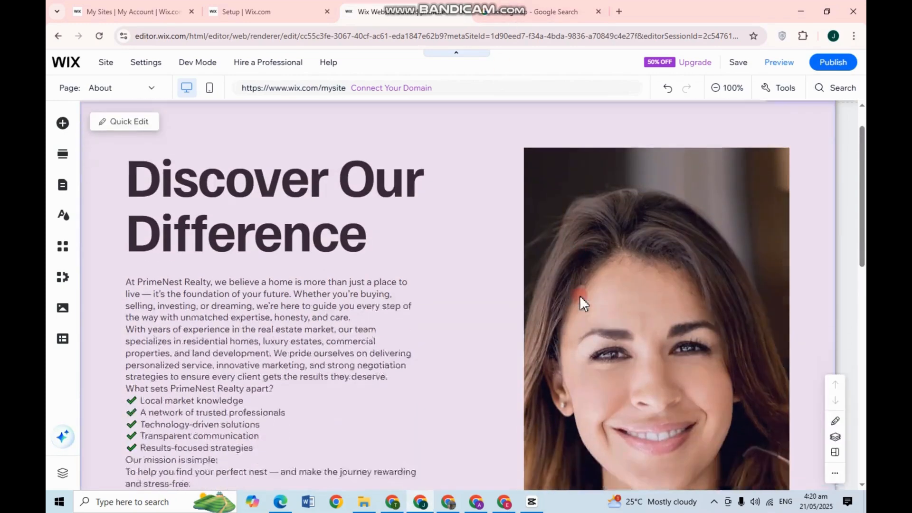
{"action": "scroll", "coordinate": [580, 295], "scroll_direction": "down", "scroll_amount": 8}
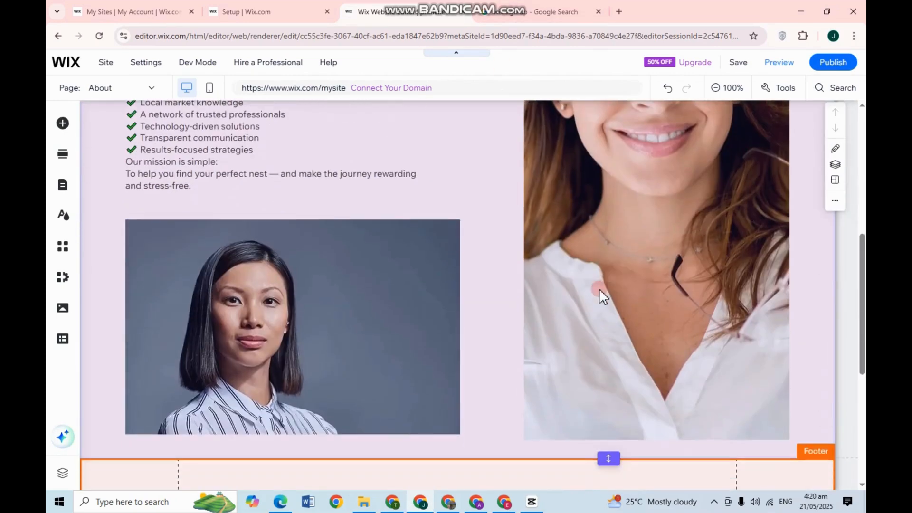
{"action": "scroll", "coordinate": [600, 289], "scroll_direction": "up", "scroll_amount": 4}
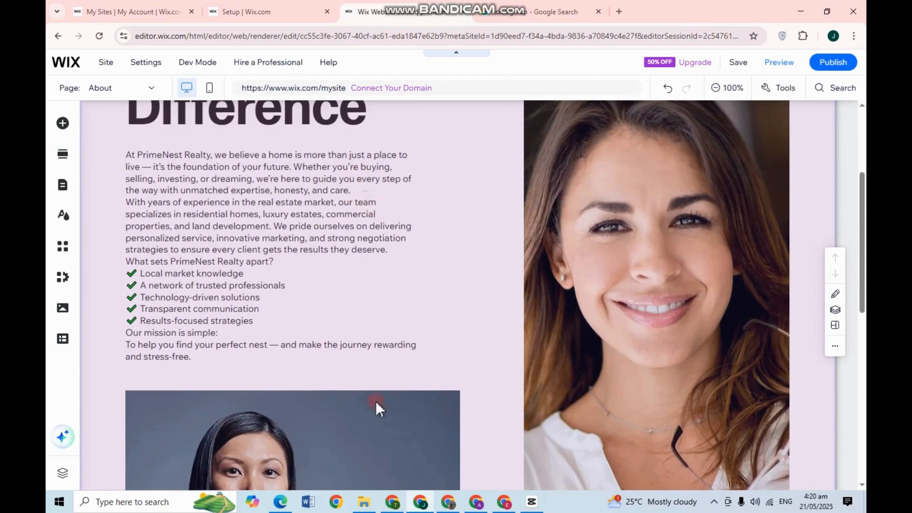
{"action": "scroll", "coordinate": [544, 304], "scroll_direction": "up", "scroll_amount": 3}
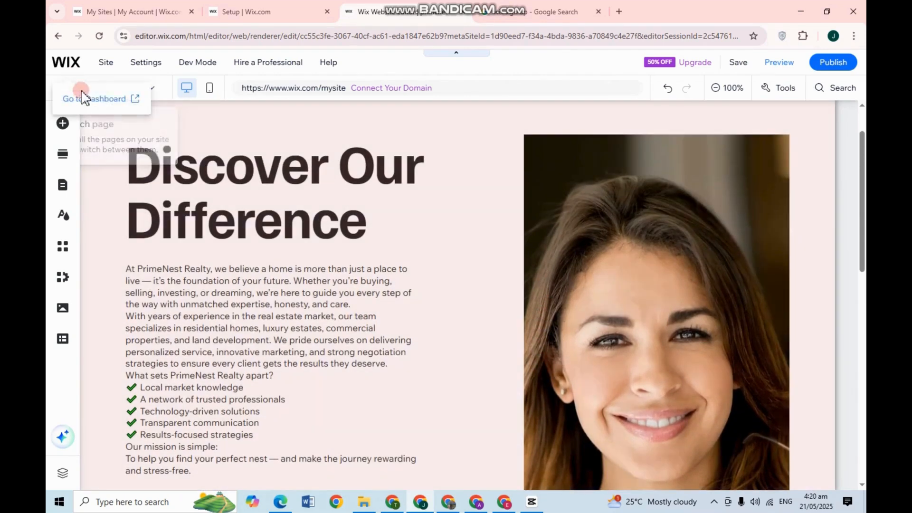
Step: Return to Home, insert an empty section below the driveway photo, and open Add Elements
{"action": "left_click", "coordinate": [151, 92]}
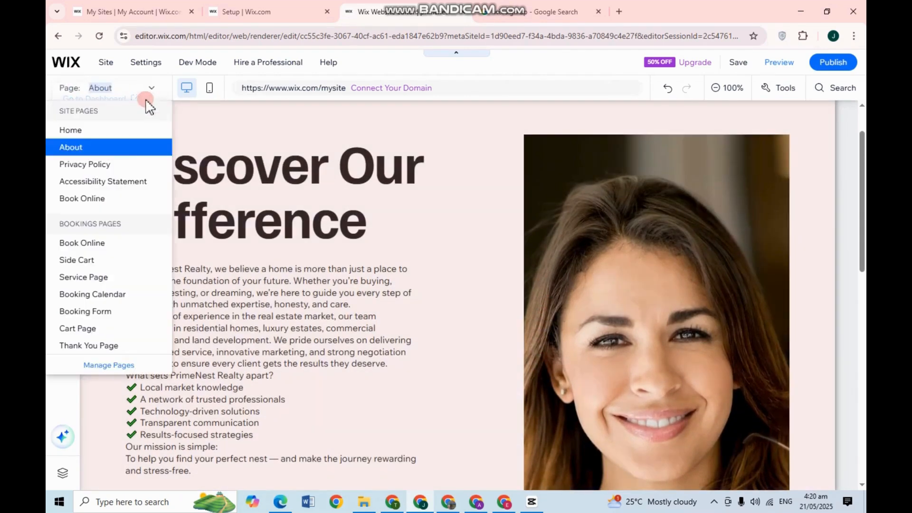
{"action": "left_click", "coordinate": [94, 132]}
{"action": "scroll", "coordinate": [518, 314], "scroll_direction": "down", "scroll_amount": 3}
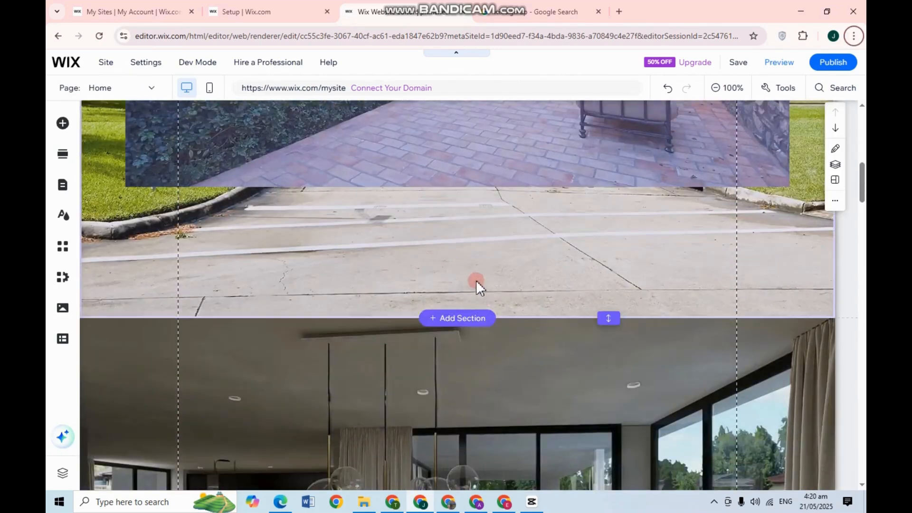
{"action": "left_click", "coordinate": [466, 324]}
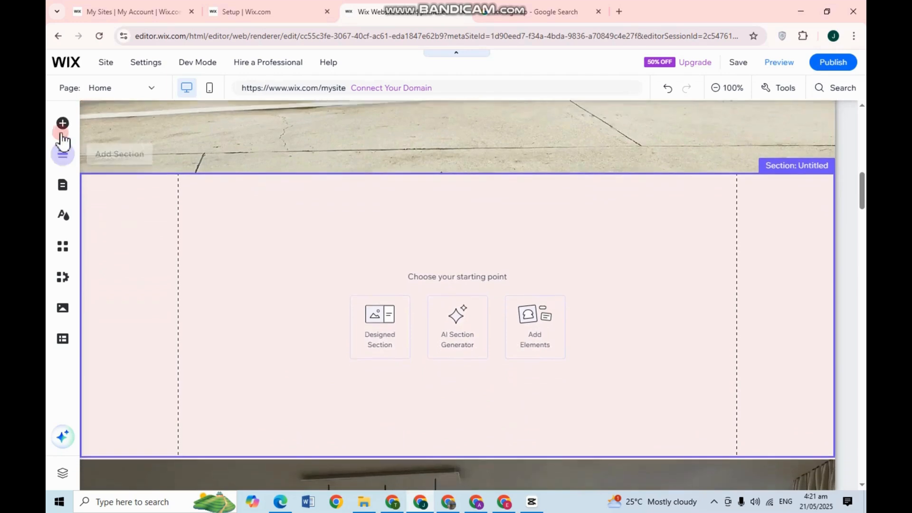
{"action": "left_click", "coordinate": [63, 124]}
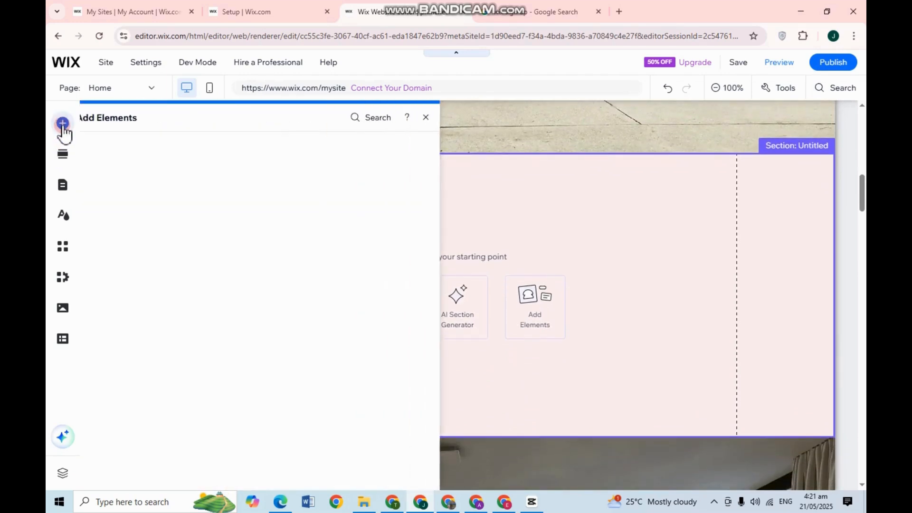
Step: Browse the Add Elements categories, from images and buttons to embeds, community and events
{"action": "left_click", "coordinate": [106, 163]}
{"action": "left_click", "coordinate": [109, 176]}
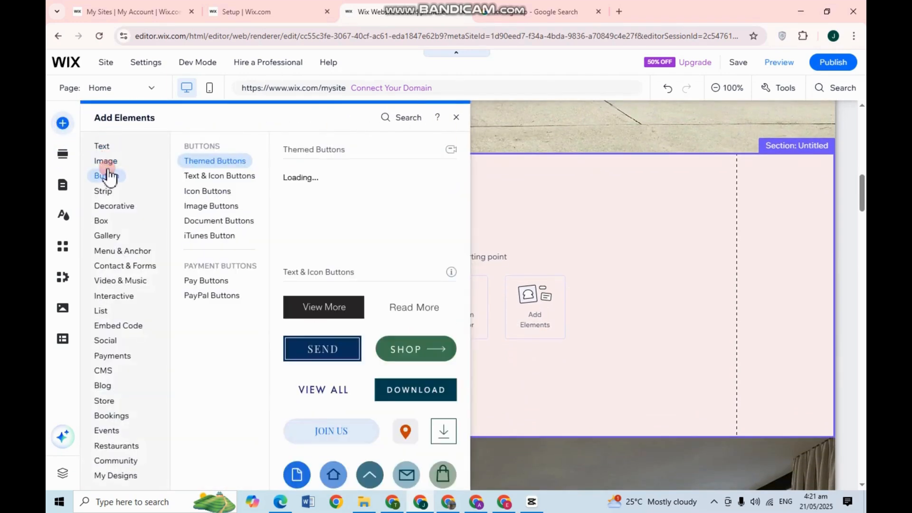
{"action": "left_click", "coordinate": [111, 208]}
{"action": "left_click", "coordinate": [112, 238]}
{"action": "left_click", "coordinate": [108, 296]}
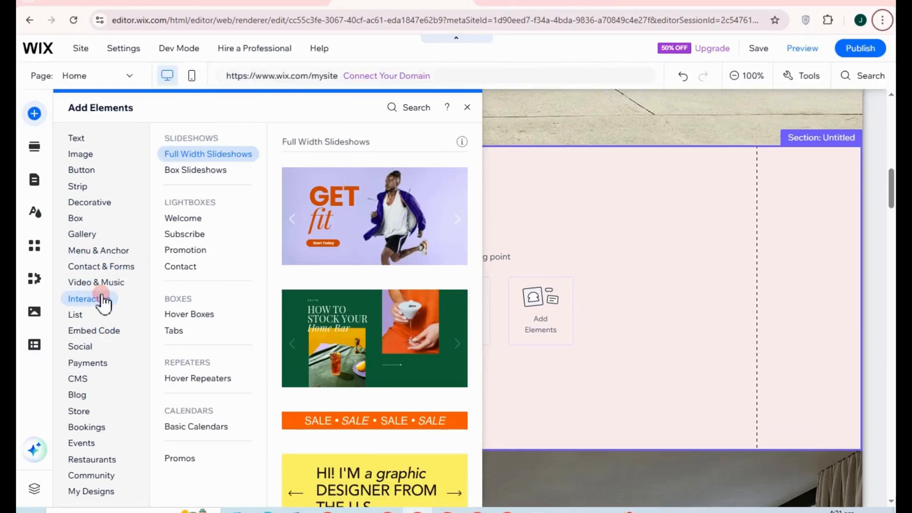
{"action": "left_click", "coordinate": [112, 251]}
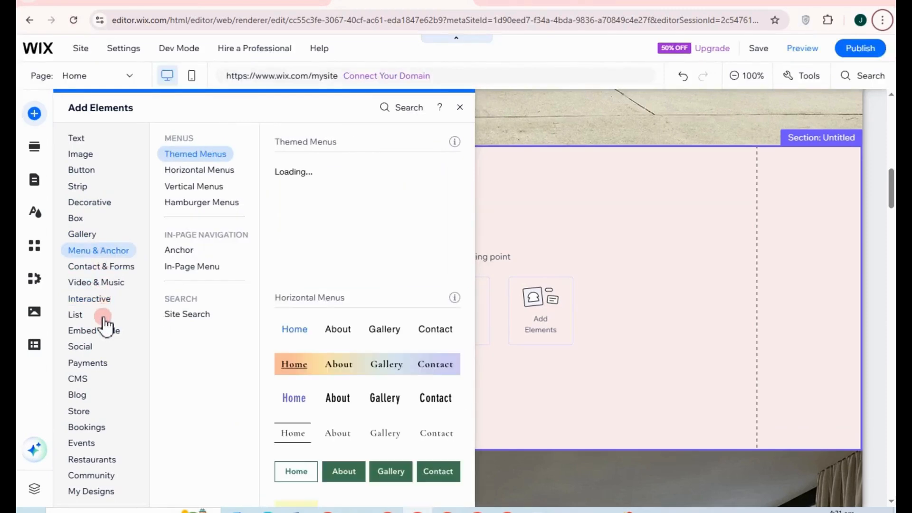
{"action": "left_click", "coordinate": [90, 301]}
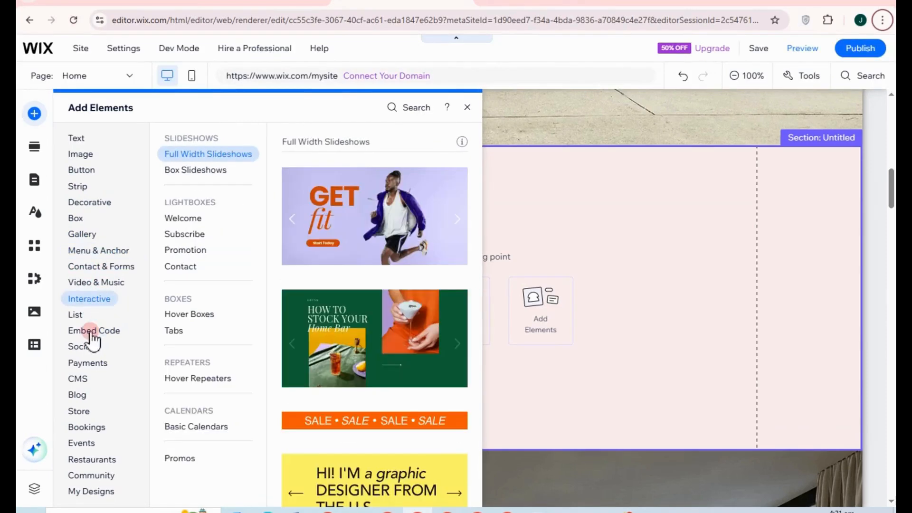
{"action": "left_click", "coordinate": [90, 332]}
{"action": "left_click", "coordinate": [91, 475]}
{"action": "left_click", "coordinate": [92, 331]}
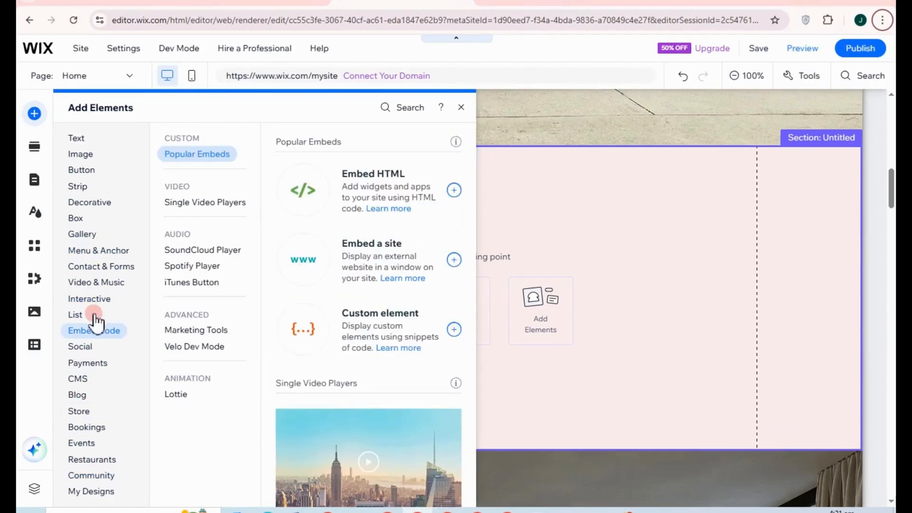
{"action": "left_click", "coordinate": [83, 442]}
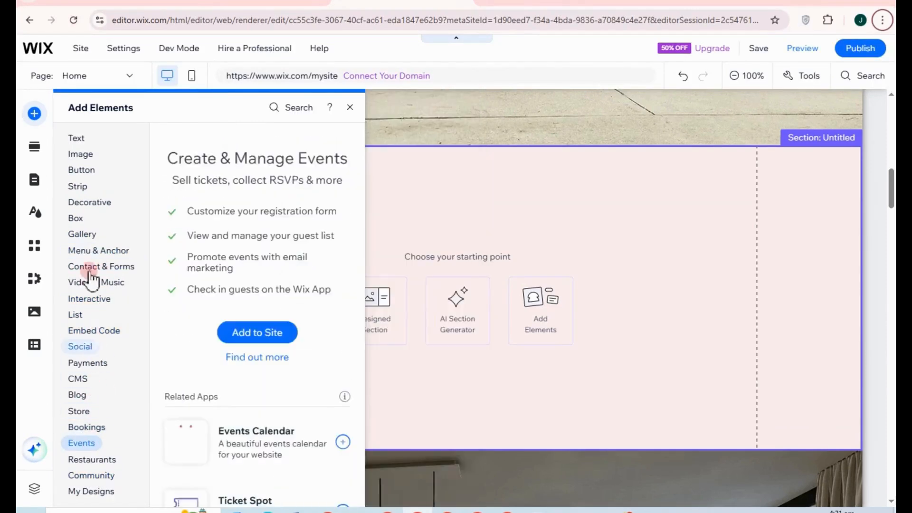
{"action": "left_click", "coordinate": [81, 142]}
Step: Open the Gallery category and settle on the Slider Galleries choices
{"action": "left_click", "coordinate": [91, 235]}
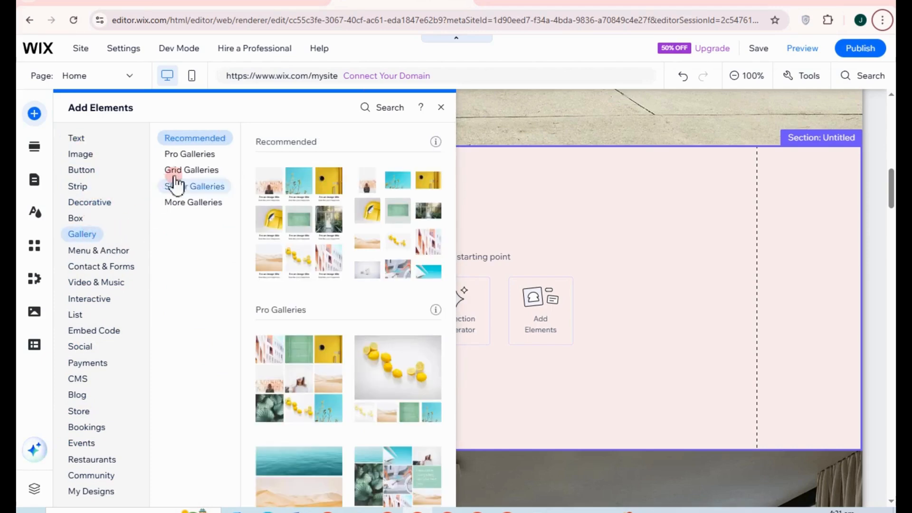
{"action": "left_click", "coordinate": [196, 189]}
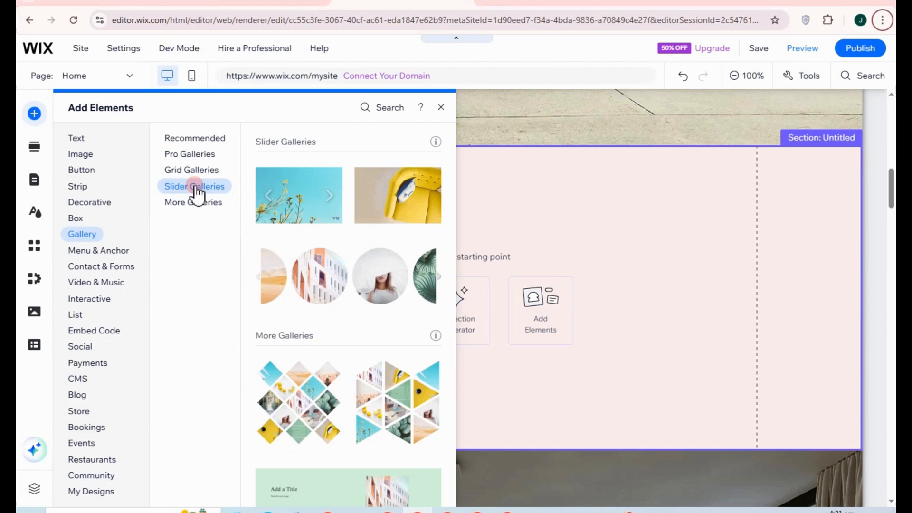
{"action": "left_click", "coordinate": [210, 198]}
{"action": "left_click", "coordinate": [209, 191]}
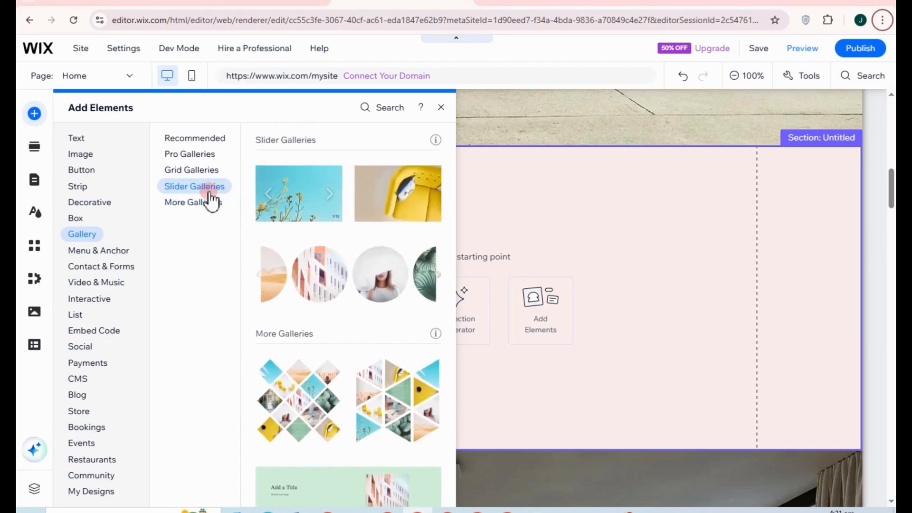
Step: Place a Slider (spheres) gallery in the section and replace its samples with house and interior photos
{"action": "mouse_move", "coordinate": [305, 298]}
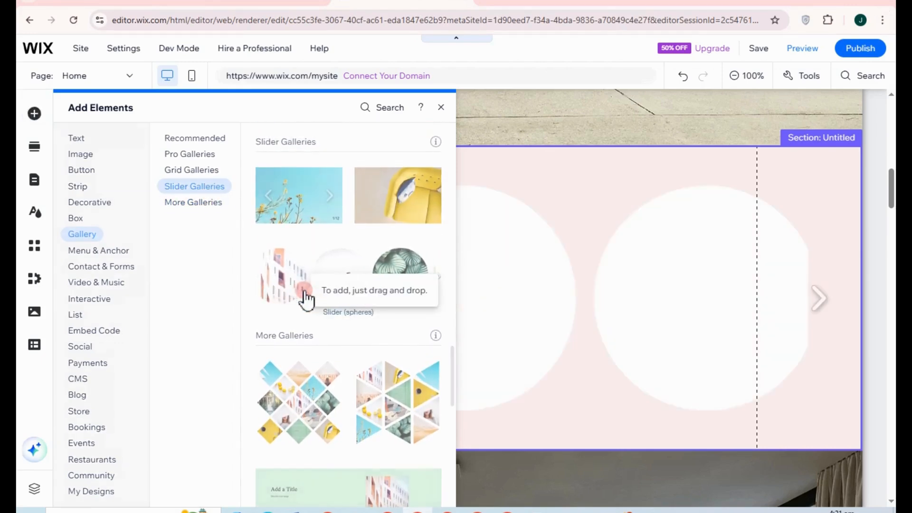
{"action": "left_click_drag", "start_coordinate": [305, 298], "coordinate": [565, 252]}
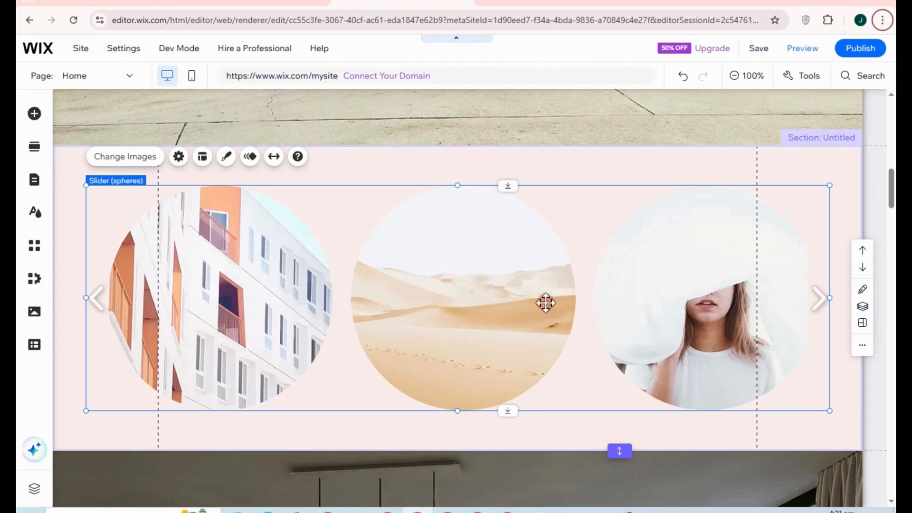
{"action": "left_click", "coordinate": [136, 159]}
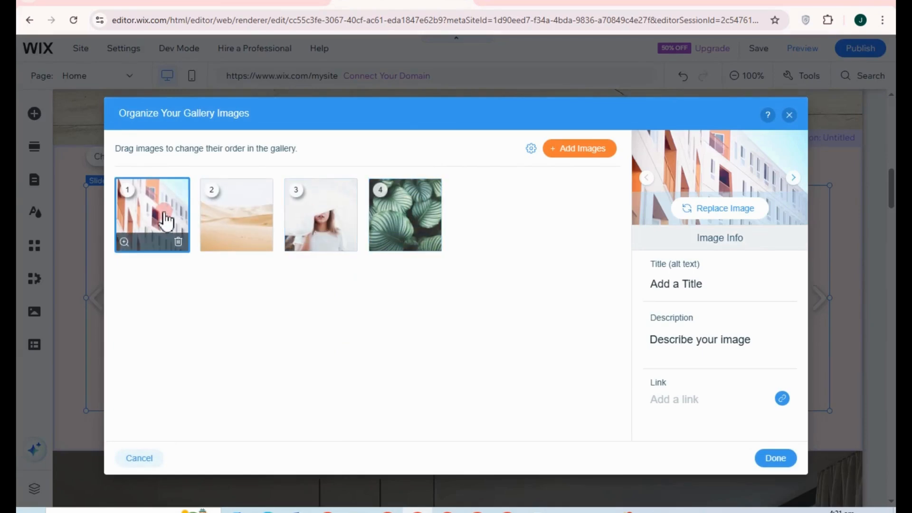
{"action": "left_click", "coordinate": [706, 210]}
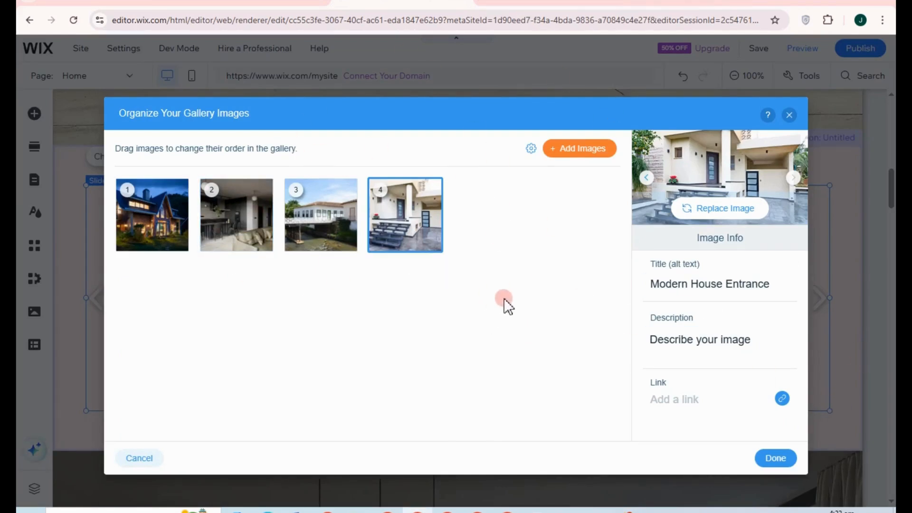
{"action": "left_click", "coordinate": [776, 458]}
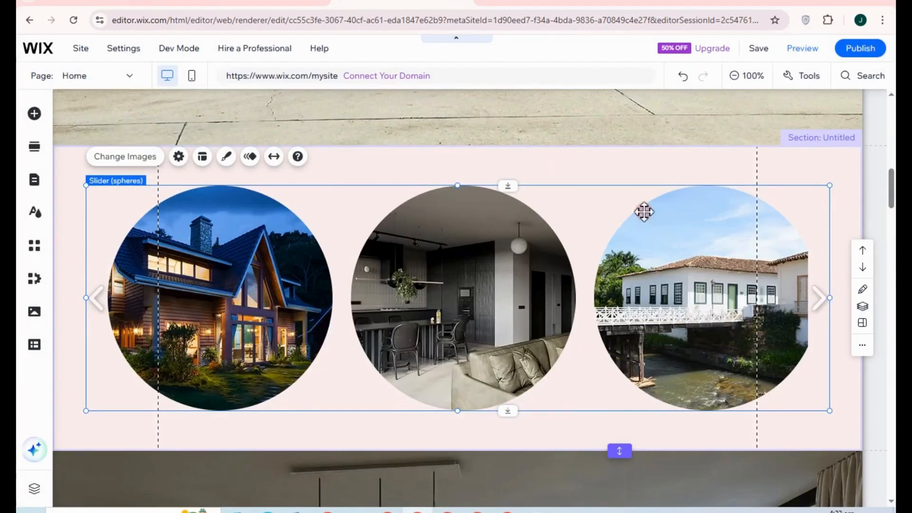
{"action": "left_click", "coordinate": [617, 179]}
Step: Add a section below the gallery with a modern pool-house photo placed on its left
{"action": "scroll", "coordinate": [487, 457], "scroll_direction": "down", "scroll_amount": 2}
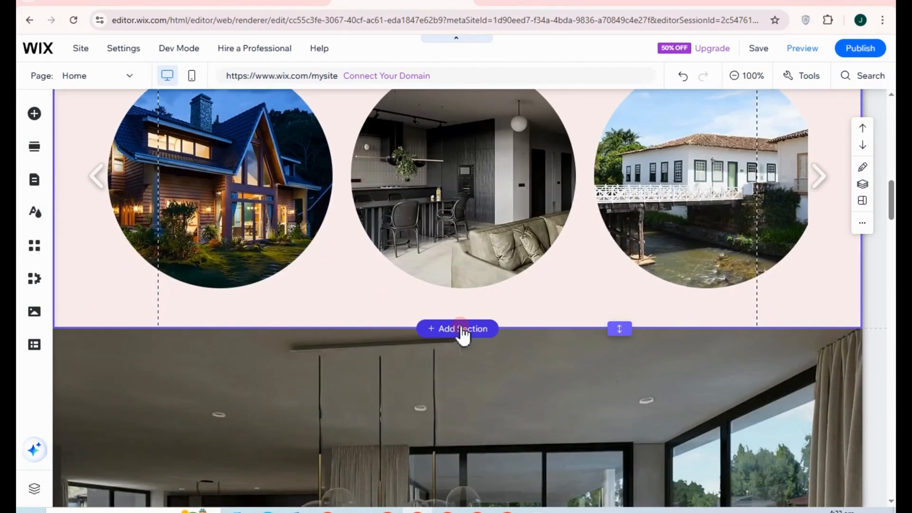
{"action": "left_click", "coordinate": [460, 329]}
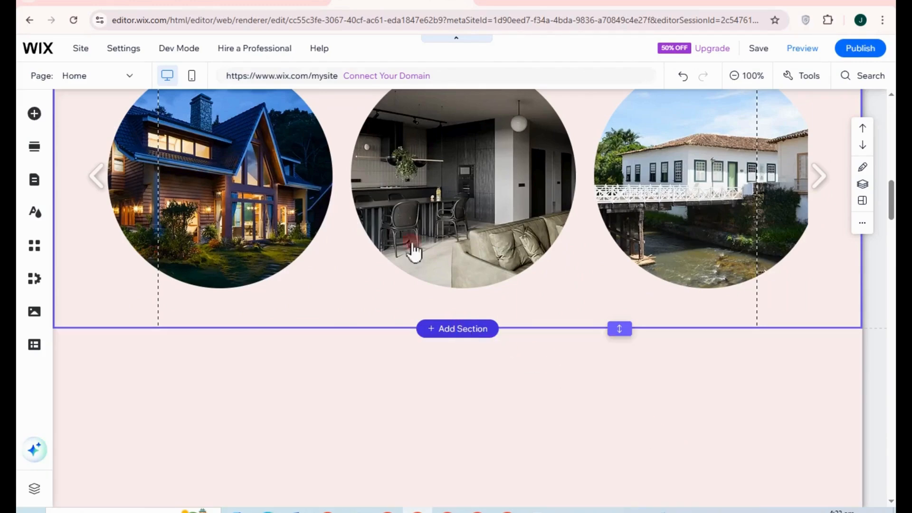
{"action": "left_click", "coordinate": [32, 116]}
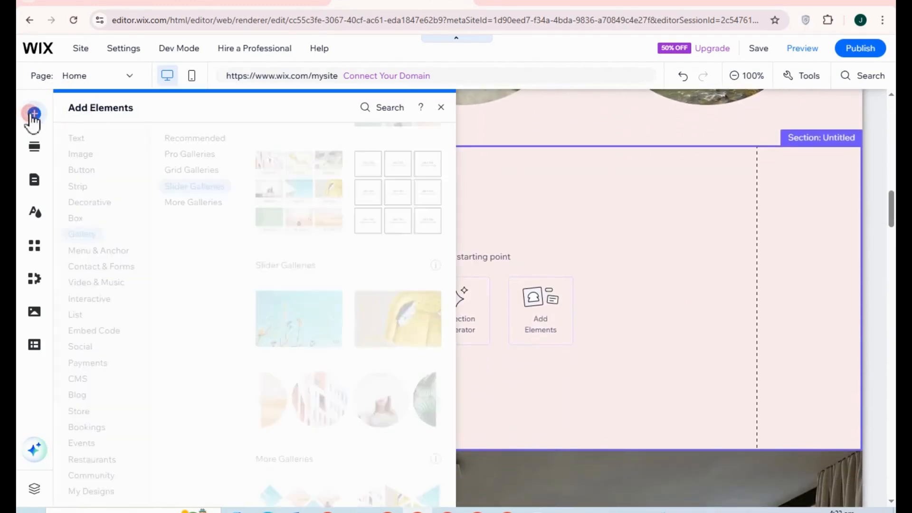
{"action": "left_click", "coordinate": [89, 158]}
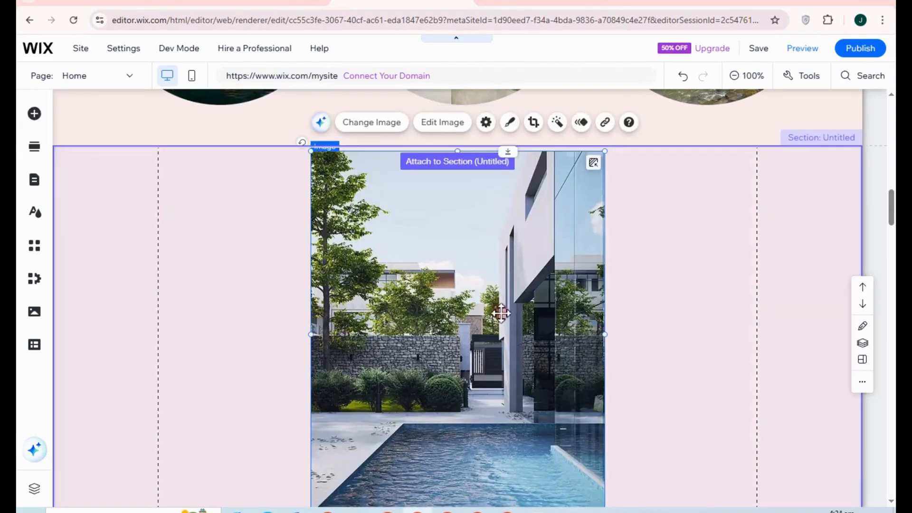
{"action": "scroll", "coordinate": [499, 311], "scroll_direction": "down", "scroll_amount": 5}
{"action": "scroll", "coordinate": [517, 332], "scroll_direction": "up", "scroll_amount": 2}
{"action": "scroll", "coordinate": [493, 336], "scroll_direction": "up", "scroll_amount": 3}
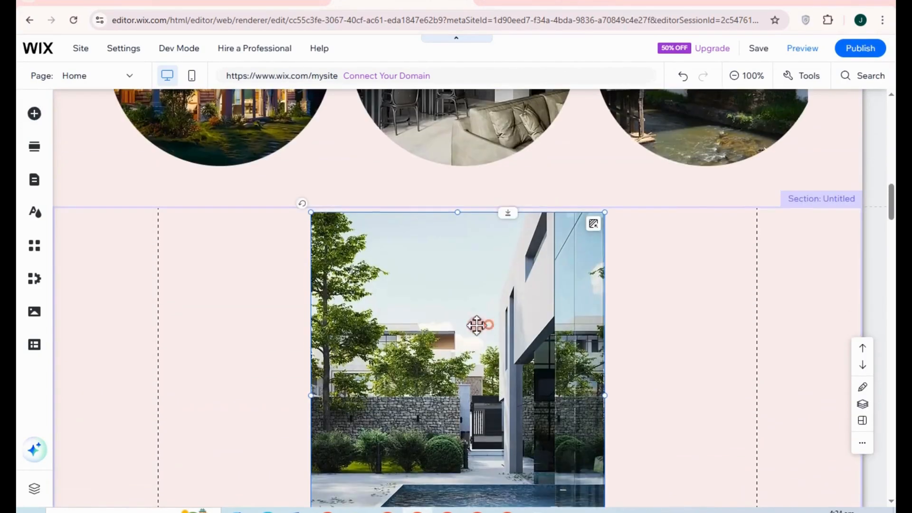
{"action": "left_click_drag", "start_coordinate": [477, 324], "coordinate": [342, 326]}
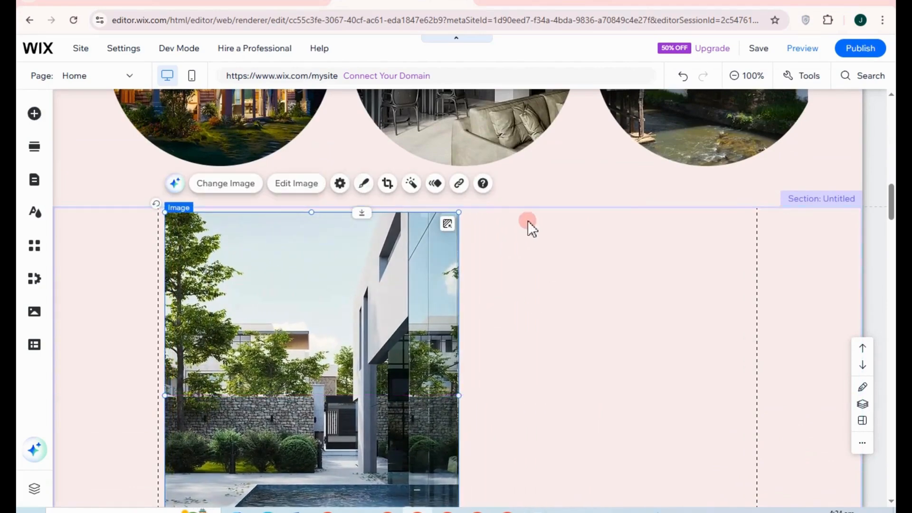
{"action": "scroll", "coordinate": [528, 218], "scroll_direction": "down", "scroll_amount": 1}
{"action": "scroll", "coordinate": [550, 229], "scroll_direction": "down", "scroll_amount": 3}
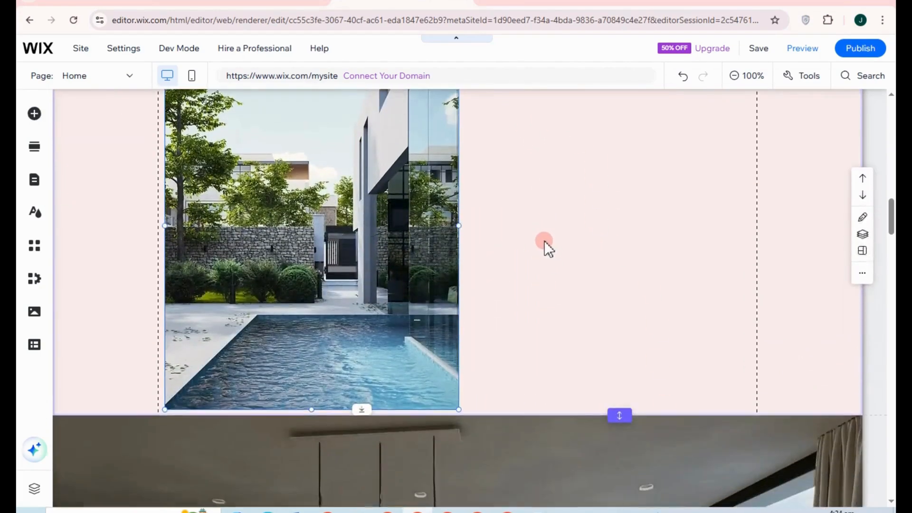
{"action": "scroll", "coordinate": [452, 265], "scroll_direction": "up", "scroll_amount": 4}
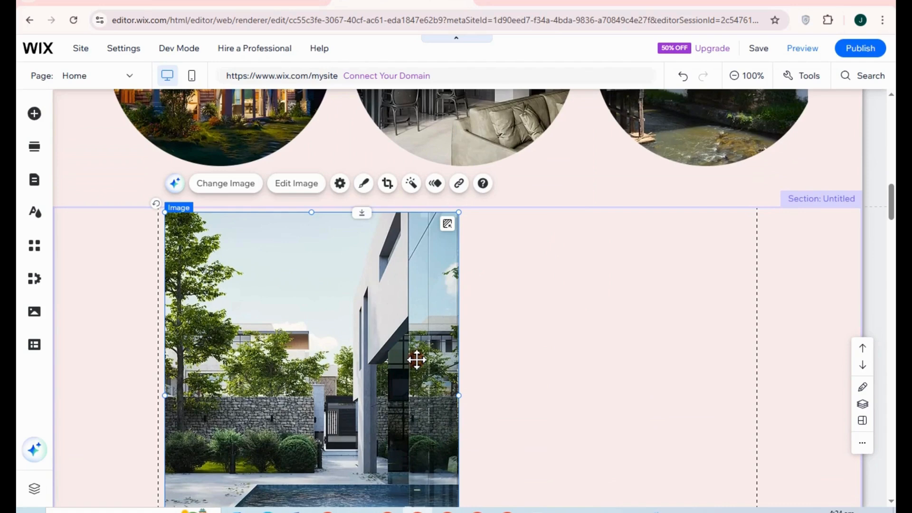
{"action": "left_click", "coordinate": [36, 116]}
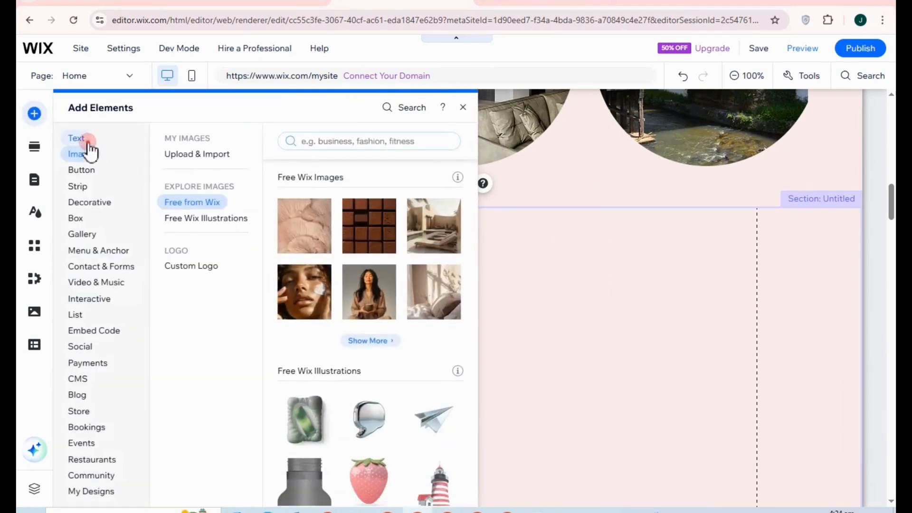
{"action": "left_click", "coordinate": [82, 141]}
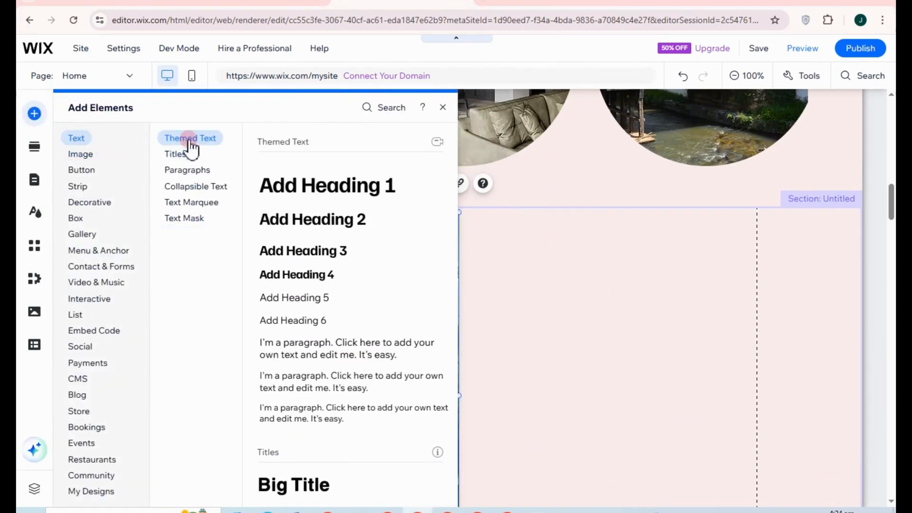
{"action": "left_click", "coordinate": [201, 219]}
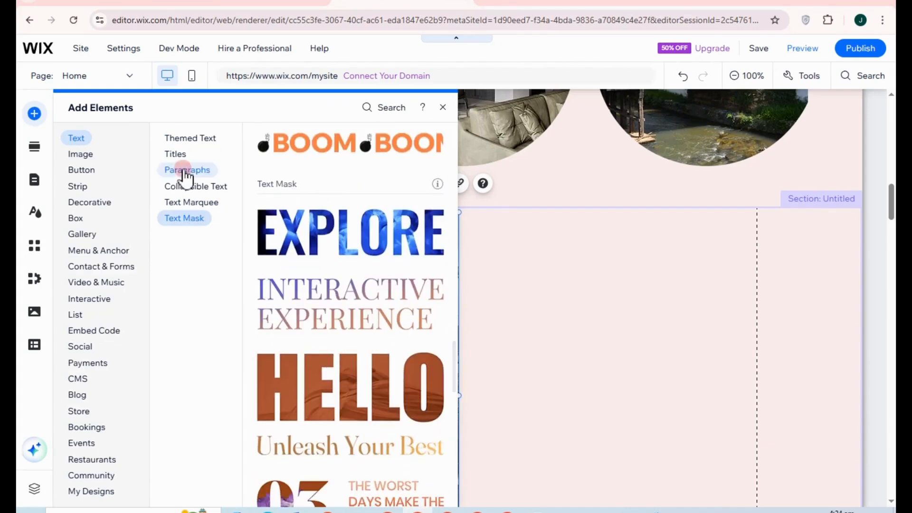
{"action": "left_click", "coordinate": [179, 154]}
{"action": "left_click", "coordinate": [187, 139]}
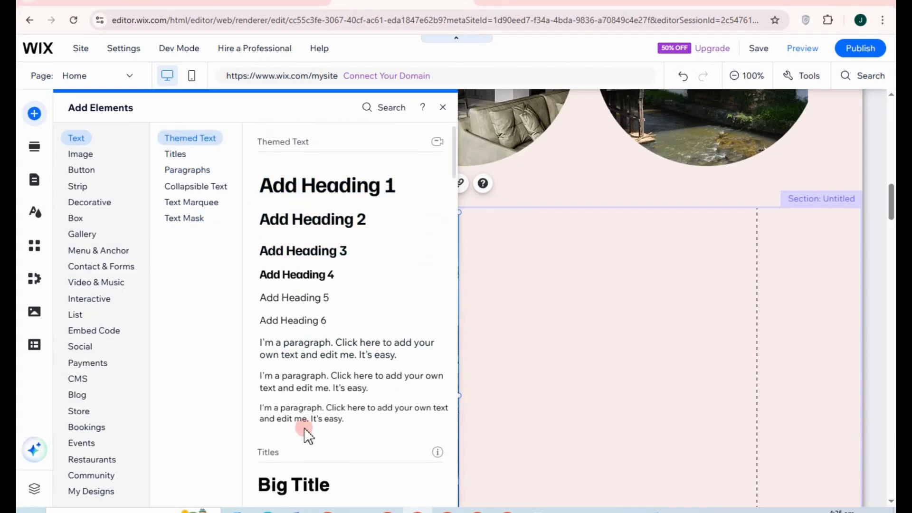
{"action": "left_click", "coordinate": [306, 255]}
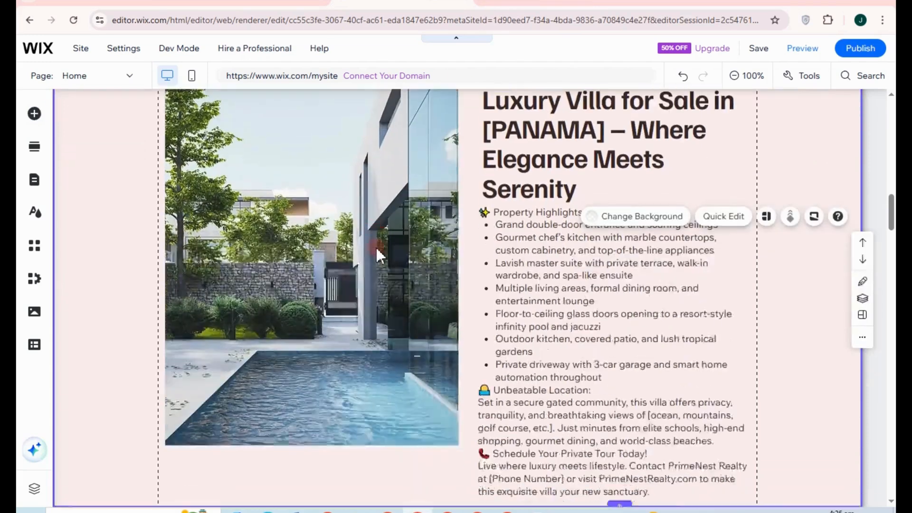
{"action": "scroll", "coordinate": [471, 284], "scroll_direction": "down", "scroll_amount": 2}
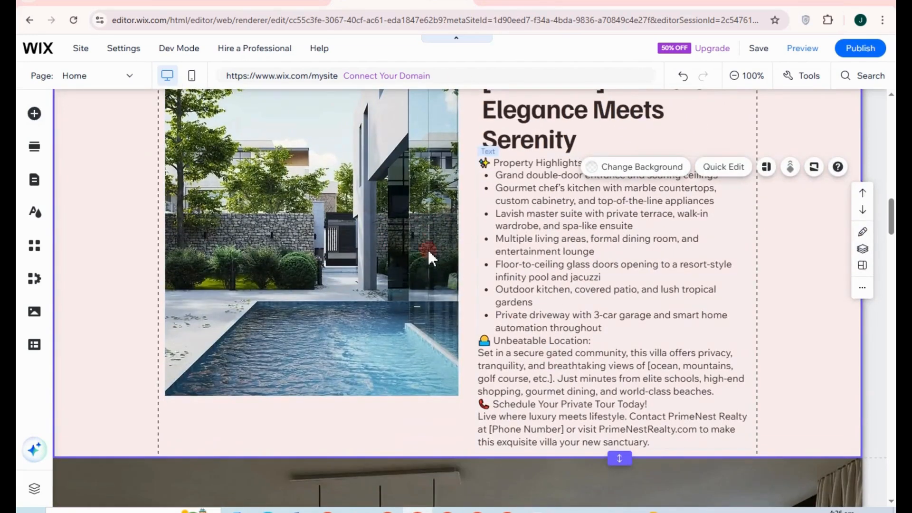
{"action": "scroll", "coordinate": [522, 214], "scroll_direction": "up", "scroll_amount": 2}
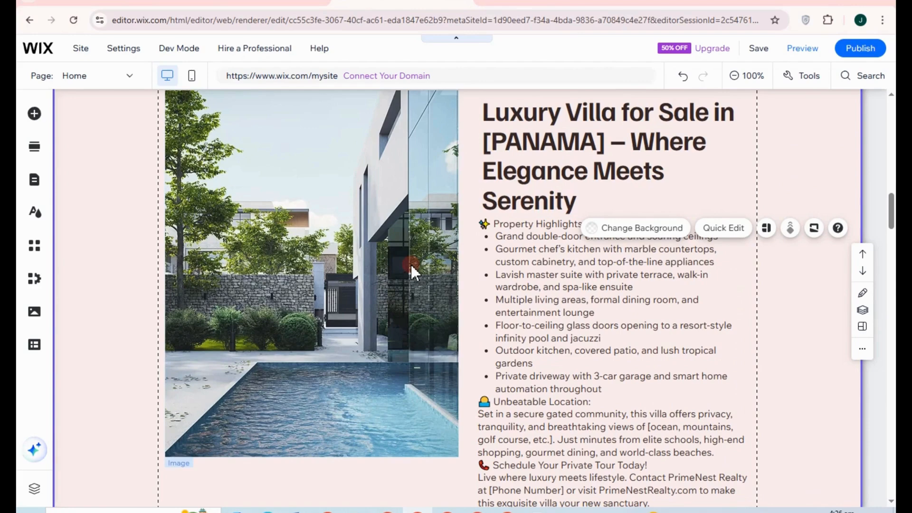
{"action": "left_click", "coordinate": [588, 288]}
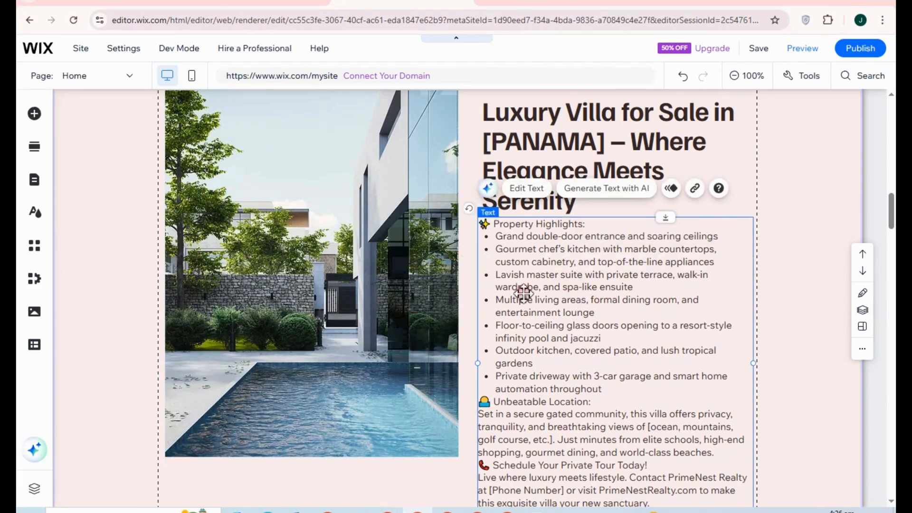
{"action": "scroll", "coordinate": [350, 274], "scroll_direction": "up", "scroll_amount": 3}
{"action": "scroll", "coordinate": [403, 288], "scroll_direction": "down", "scroll_amount": 6}
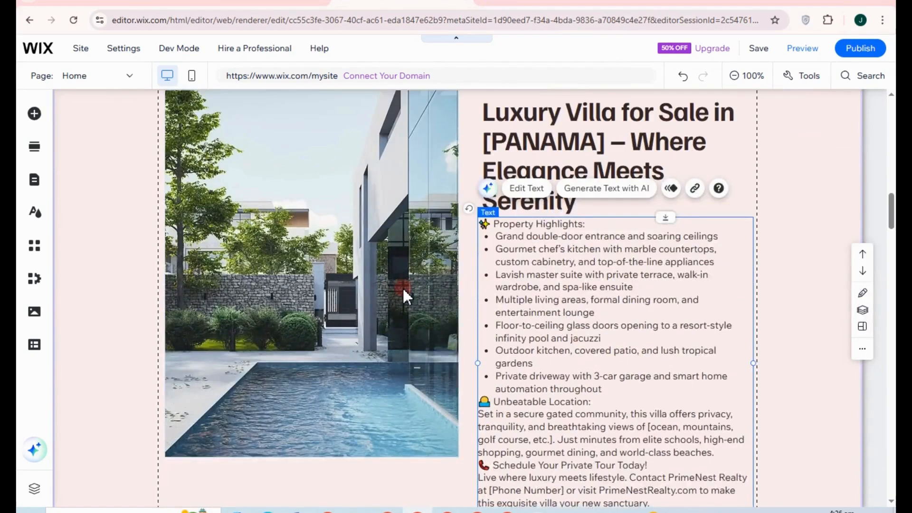
{"action": "scroll", "coordinate": [403, 288], "scroll_direction": "up", "scroll_amount": 2}
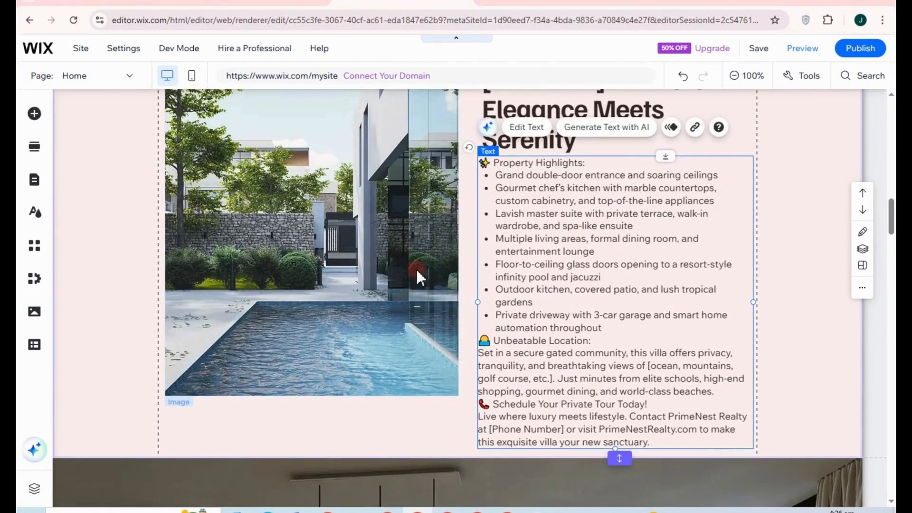
{"action": "left_click", "coordinate": [451, 416]}
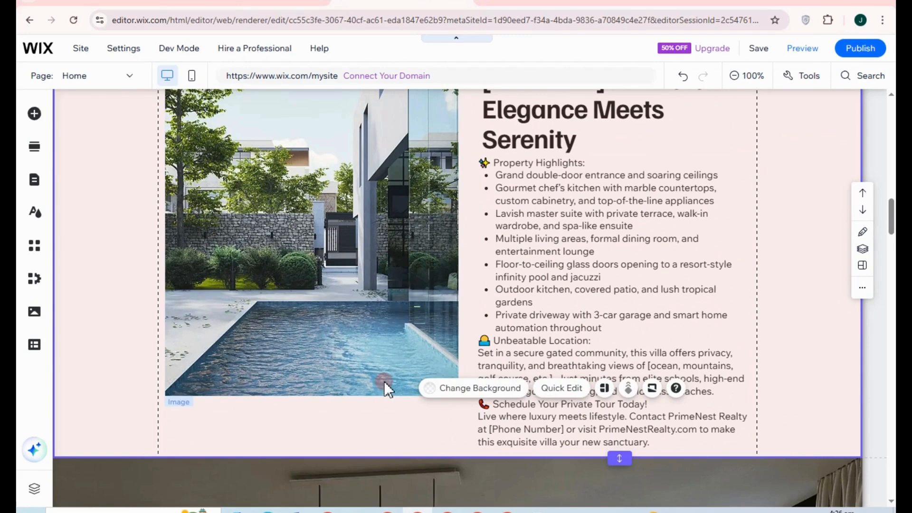
{"action": "key", "text": "alt"}
{"action": "left_click", "coordinate": [463, 459]}
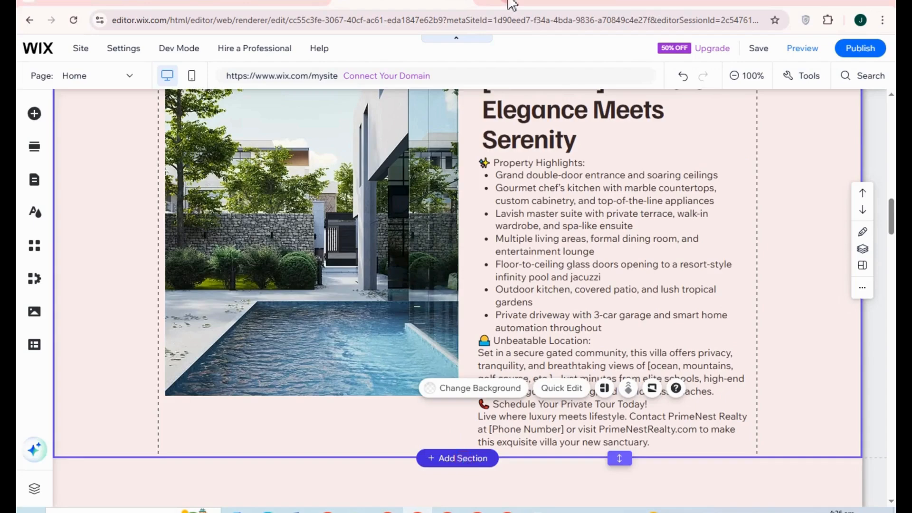
Step: Place a 3D Carousel gallery of house and interior photos in the new section
{"action": "scroll", "coordinate": [347, 320], "scroll_direction": "down", "scroll_amount": 5}
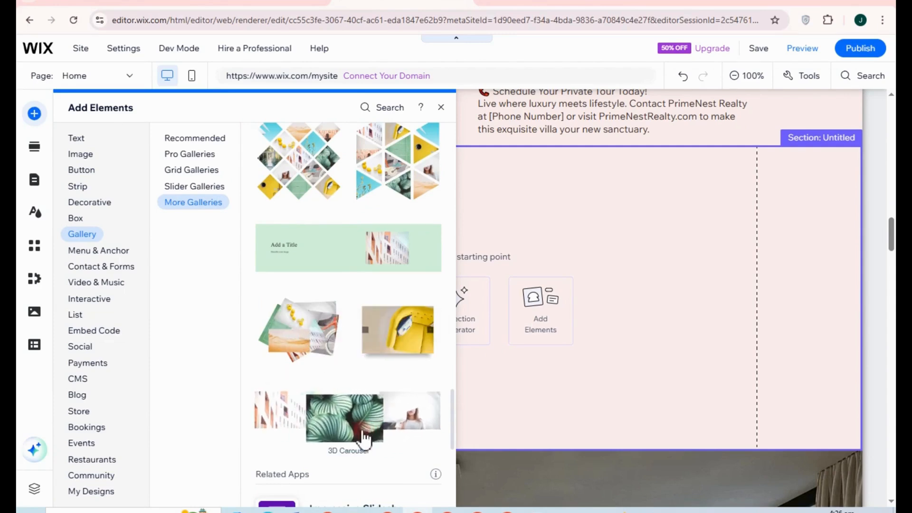
{"action": "left_click_drag", "start_coordinate": [362, 430], "coordinate": [362, 431]}
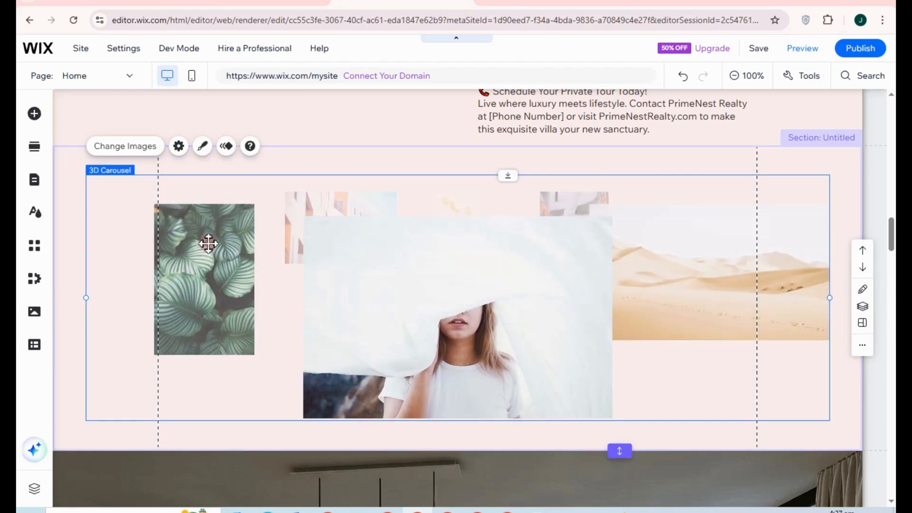
{"action": "scroll", "coordinate": [332, 238], "scroll_direction": "down", "scroll_amount": 2}
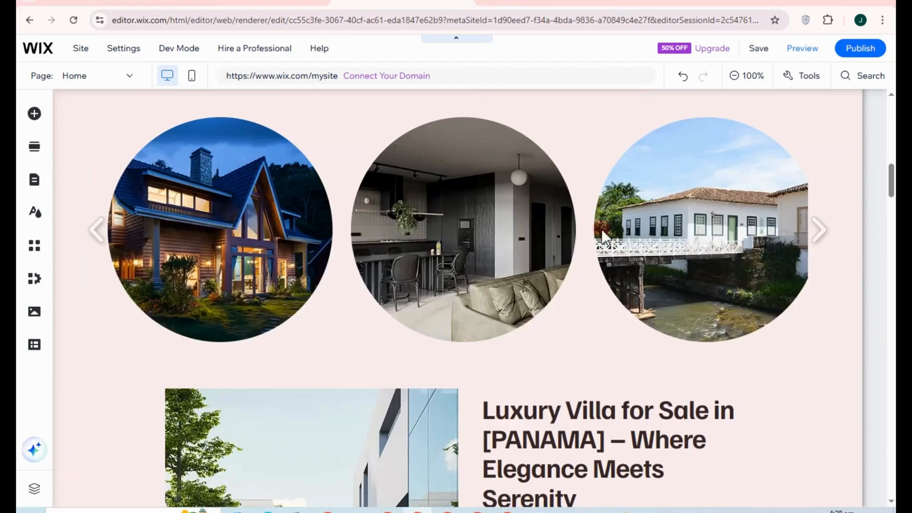
{"action": "scroll", "coordinate": [458, 226], "scroll_direction": "down", "scroll_amount": 5}
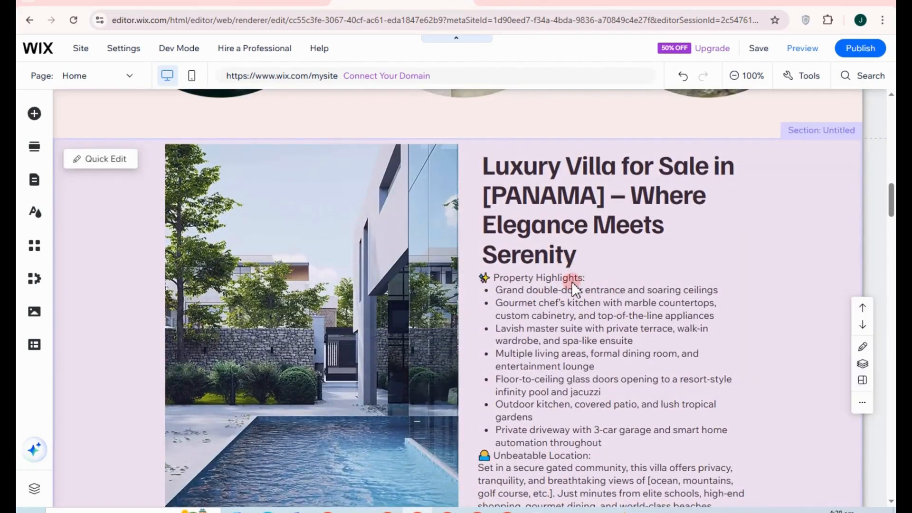
{"action": "scroll", "coordinate": [594, 262], "scroll_direction": "up", "scroll_amount": 3}
Step: Add an empty section below the 3D carousel
{"action": "scroll", "coordinate": [626, 308], "scroll_direction": "down", "scroll_amount": 4}
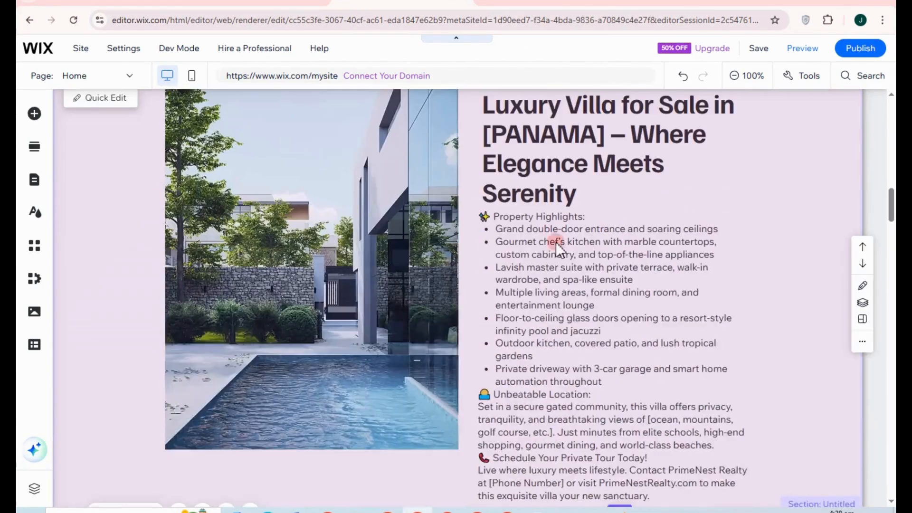
{"action": "scroll", "coordinate": [570, 256], "scroll_direction": "down", "scroll_amount": 4}
{"action": "scroll", "coordinate": [748, 310], "scroll_direction": "down", "scroll_amount": 3}
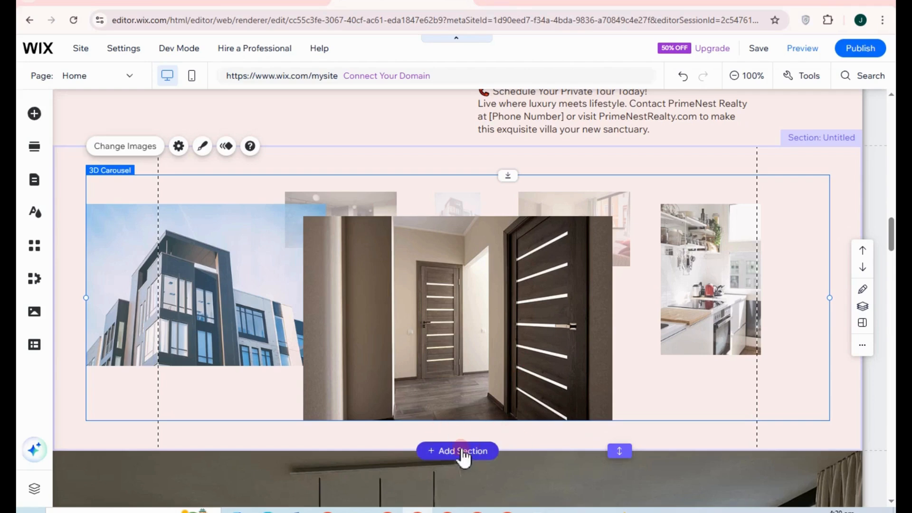
{"action": "left_click", "coordinate": [461, 451]}
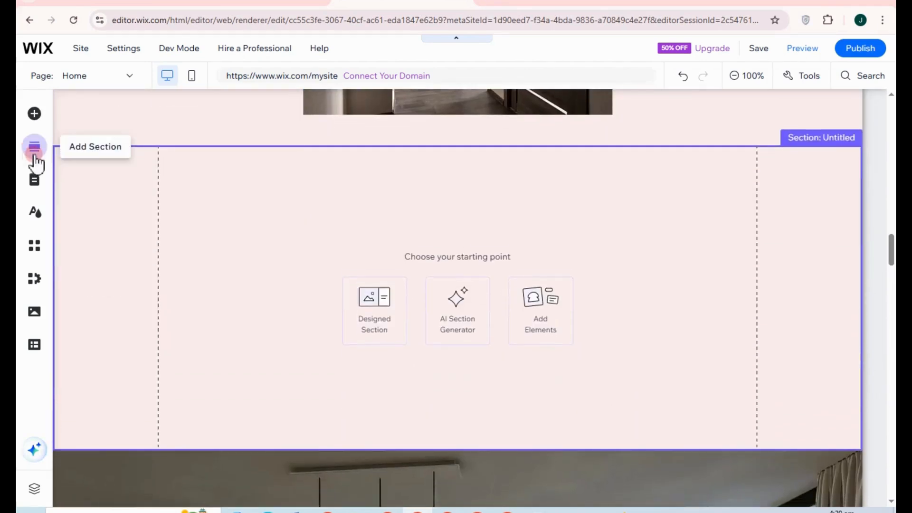
Step: Insert the first Services layout: Residential Sales, Luxury & Estate Sales, Buyer Representation
{"action": "left_click", "coordinate": [34, 157]}
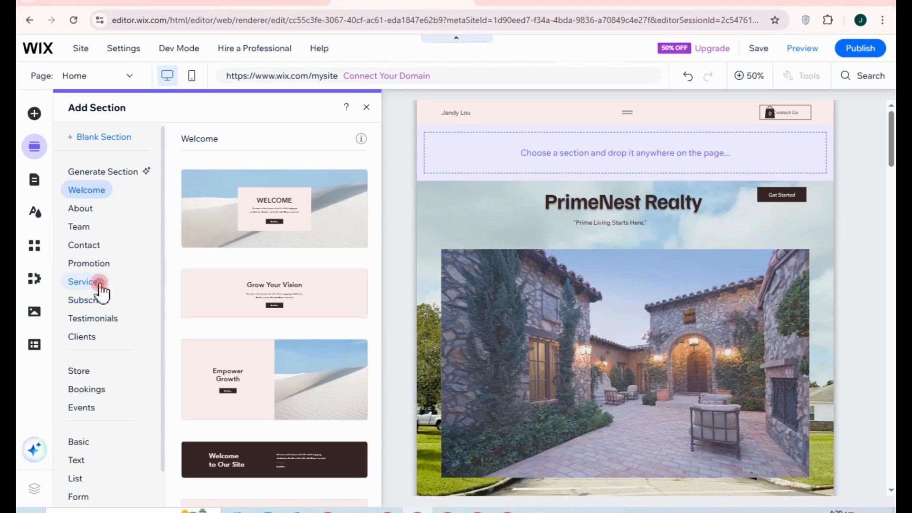
{"action": "left_click", "coordinate": [84, 282]}
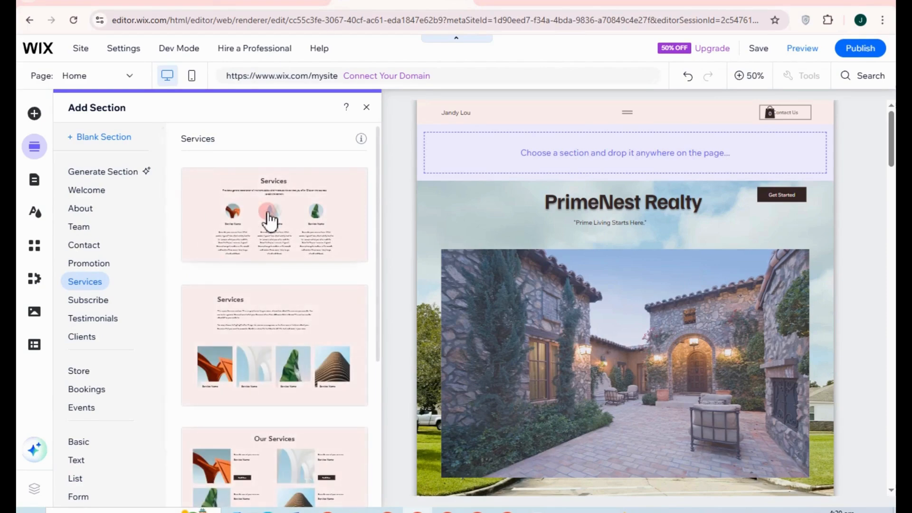
{"action": "left_click", "coordinate": [286, 236]}
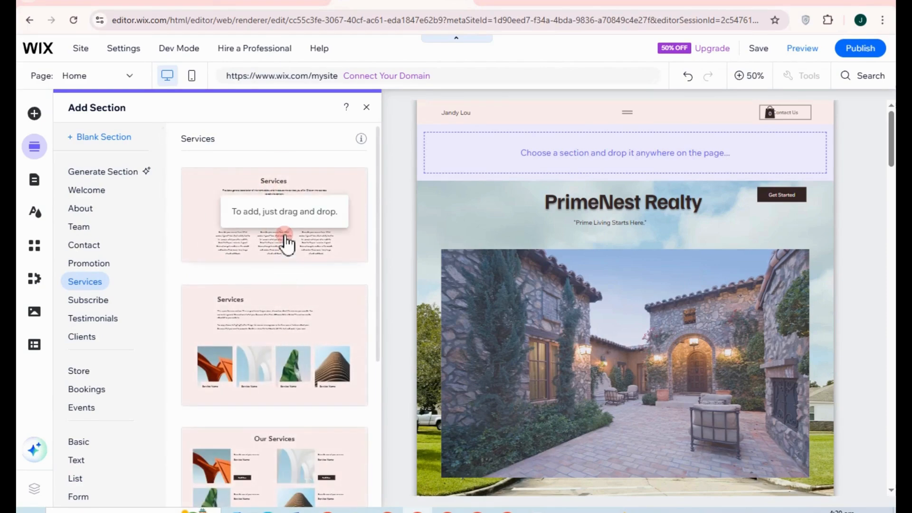
{"action": "left_click", "coordinate": [285, 236]}
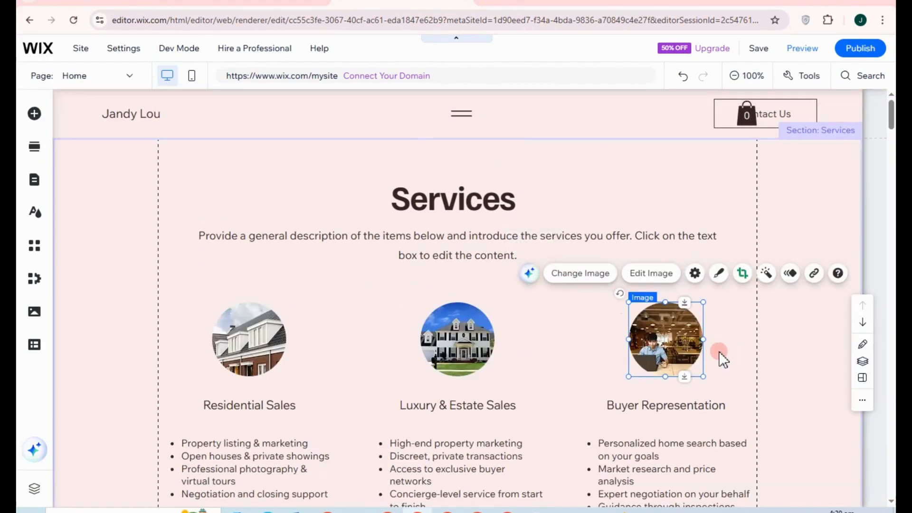
Step: Add an empty section below the Services section
{"action": "scroll", "coordinate": [319, 339], "scroll_direction": "down", "scroll_amount": 3}
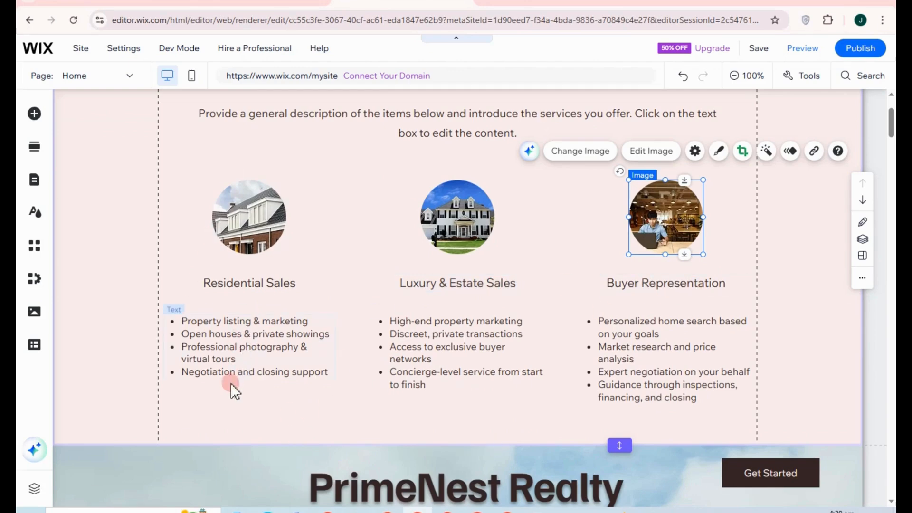
{"action": "scroll", "coordinate": [573, 375], "scroll_direction": "down", "scroll_amount": 1}
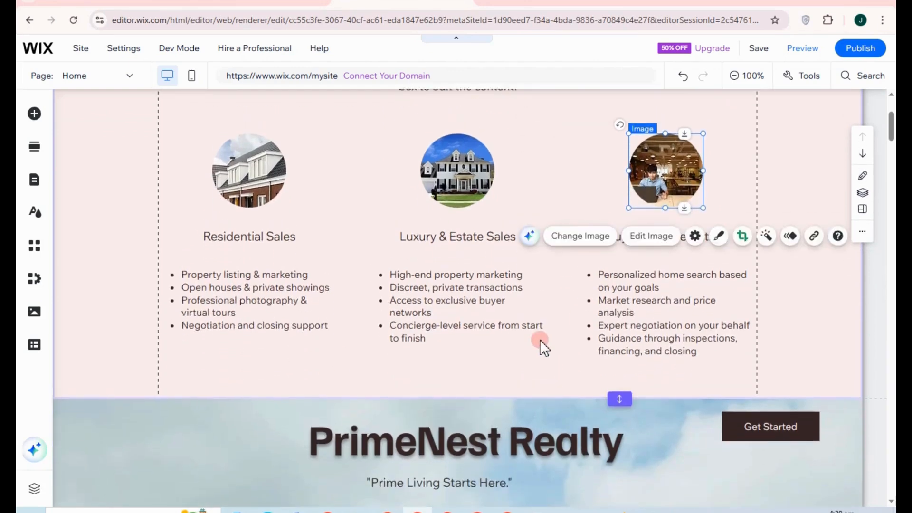
{"action": "scroll", "coordinate": [483, 423], "scroll_direction": "up", "scroll_amount": 1}
{"action": "left_click", "coordinate": [483, 423]}
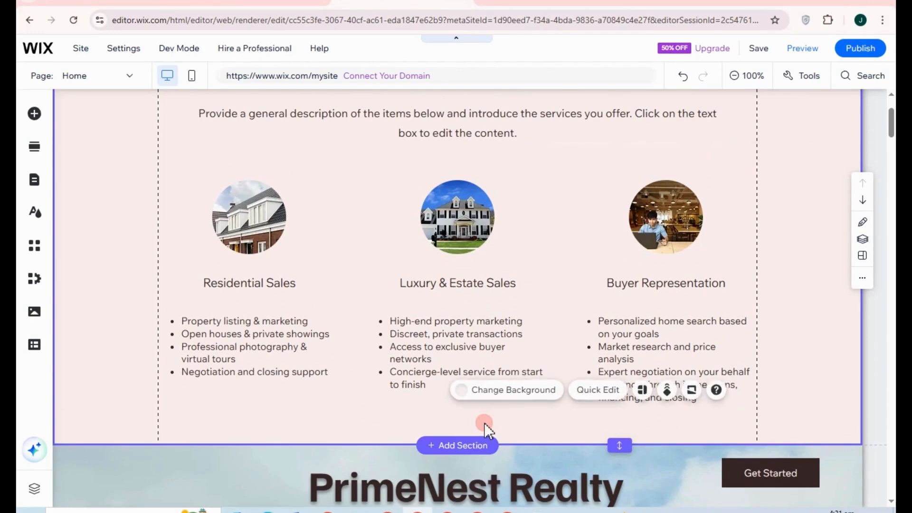
{"action": "left_click", "coordinate": [468, 448]}
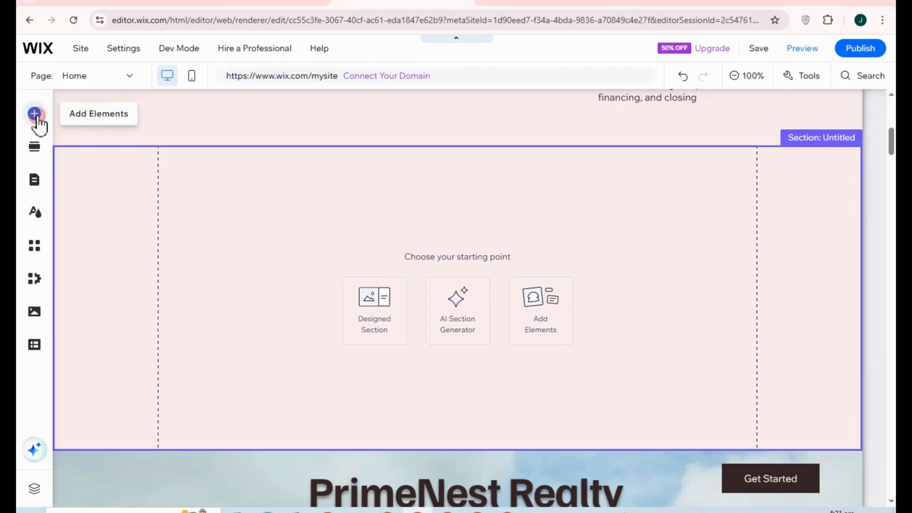
Step: Add the Contact us form from Contact & Forms to the empty section
{"action": "left_click", "coordinate": [36, 117]}
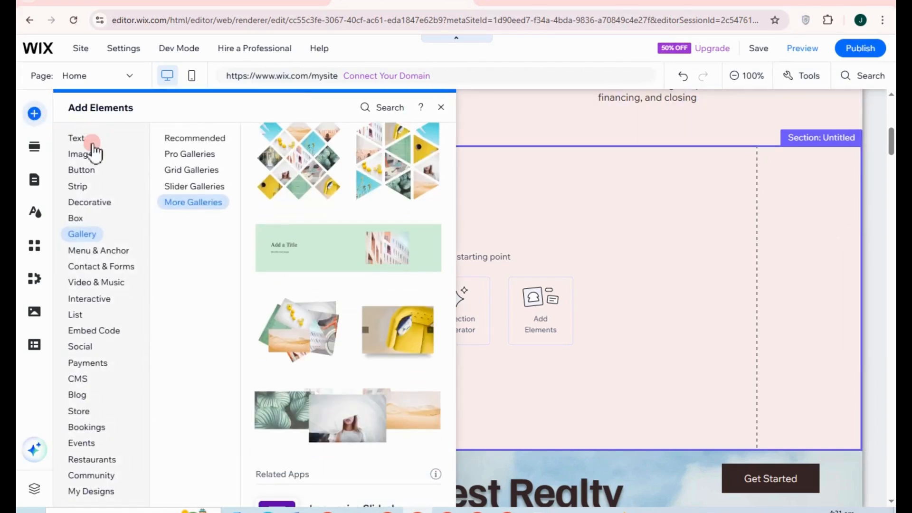
{"action": "left_click", "coordinate": [92, 256]}
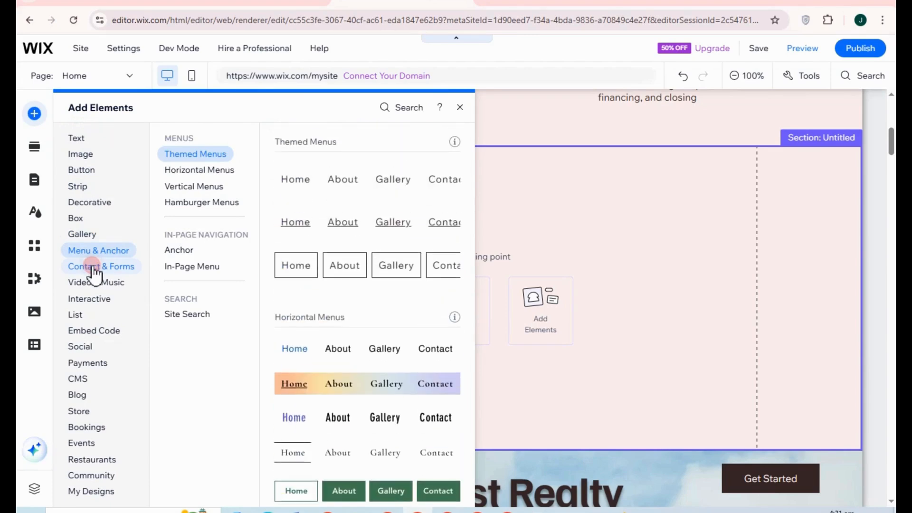
{"action": "left_click", "coordinate": [93, 267]}
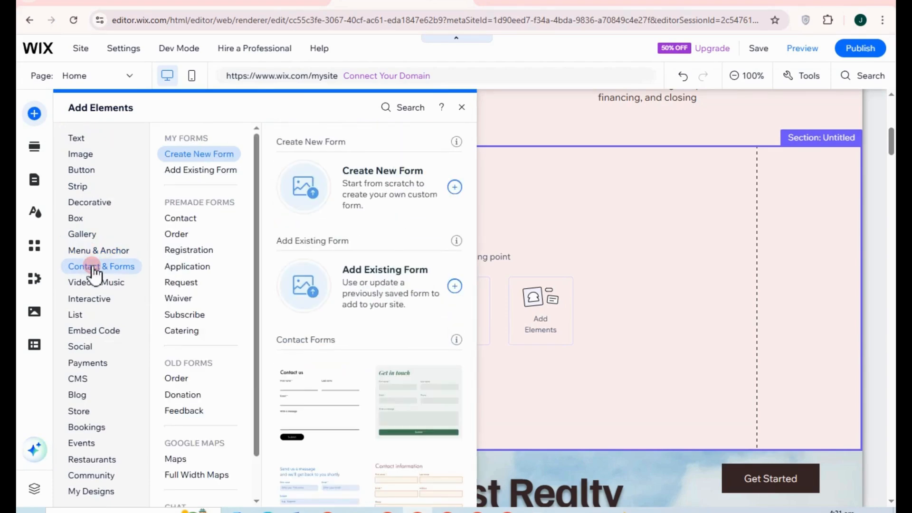
{"action": "scroll", "coordinate": [370, 374], "scroll_direction": "down", "scroll_amount": 2}
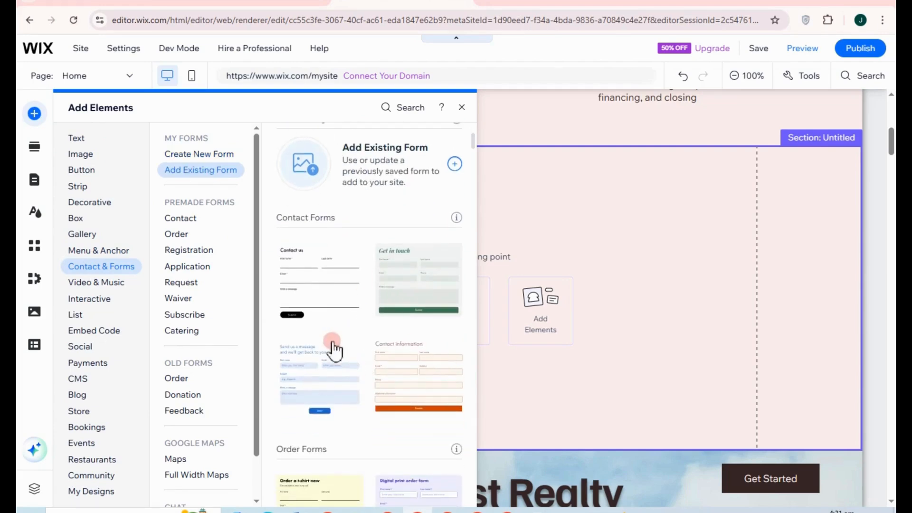
{"action": "left_click", "coordinate": [336, 281]}
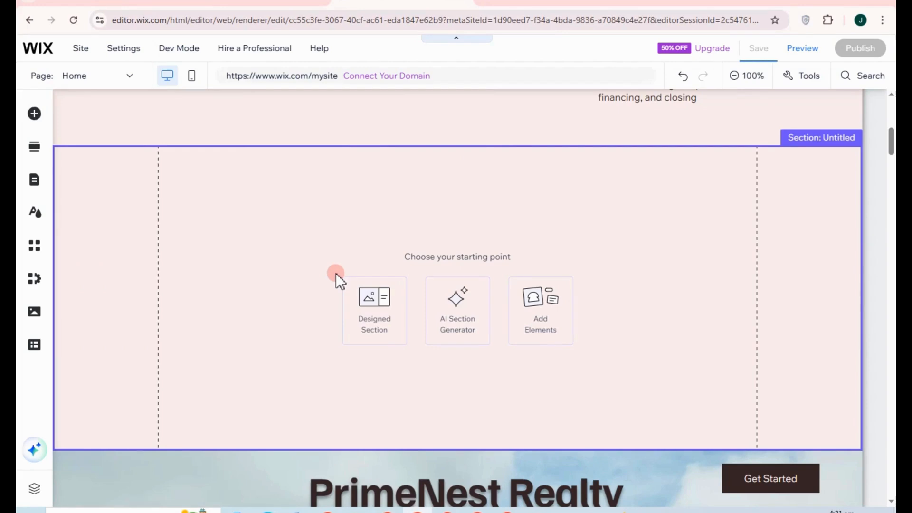
Step: Fit the section to the form's bottom and centre the Contact us form horizontally
{"action": "scroll", "coordinate": [391, 233], "scroll_direction": "up", "scroll_amount": 2}
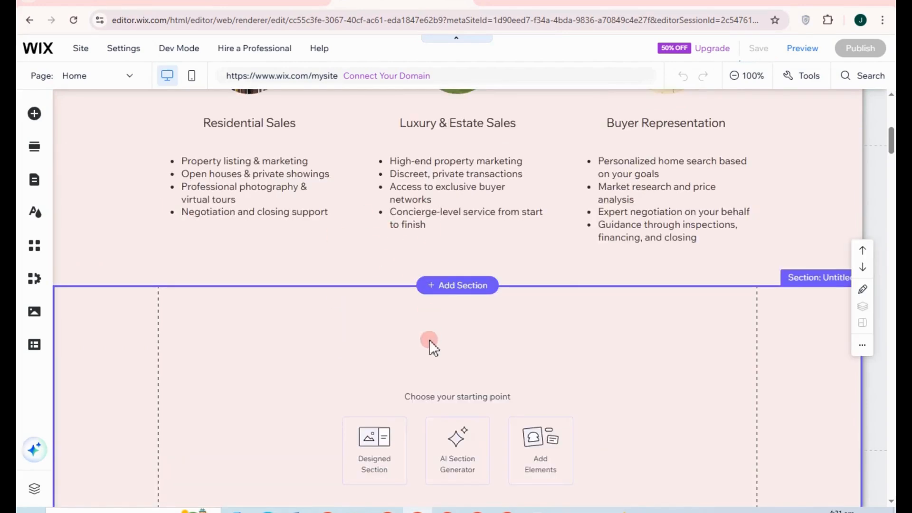
{"action": "scroll", "coordinate": [466, 314], "scroll_direction": "down", "scroll_amount": 1}
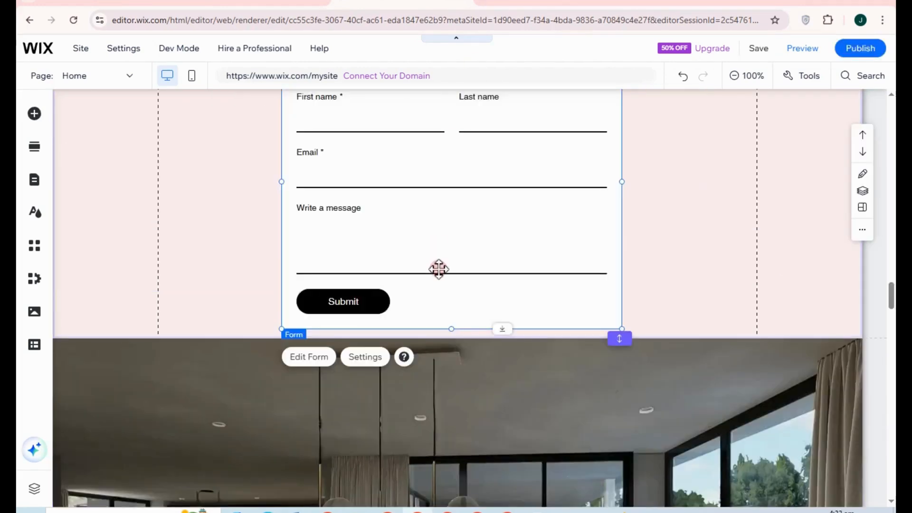
{"action": "scroll", "coordinate": [438, 224], "scroll_direction": "up", "scroll_amount": 2}
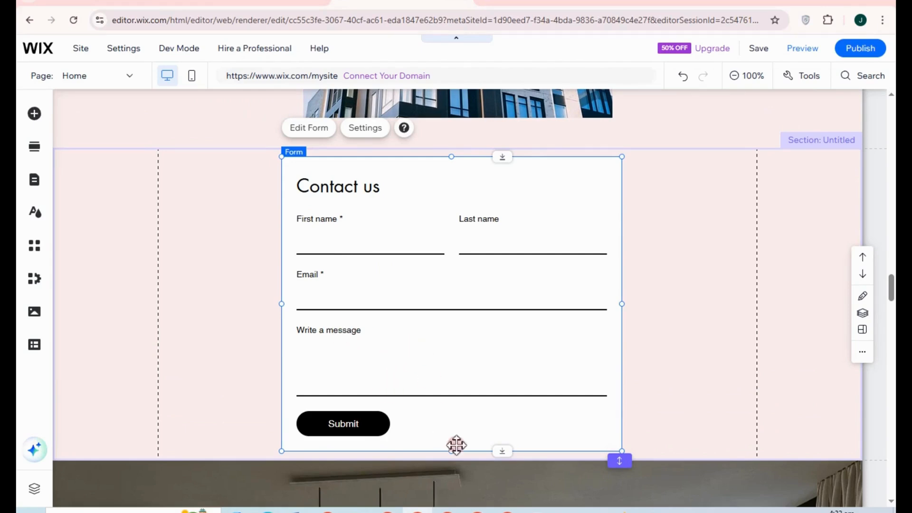
{"action": "left_click_drag", "start_coordinate": [455, 495], "coordinate": [414, 435]}
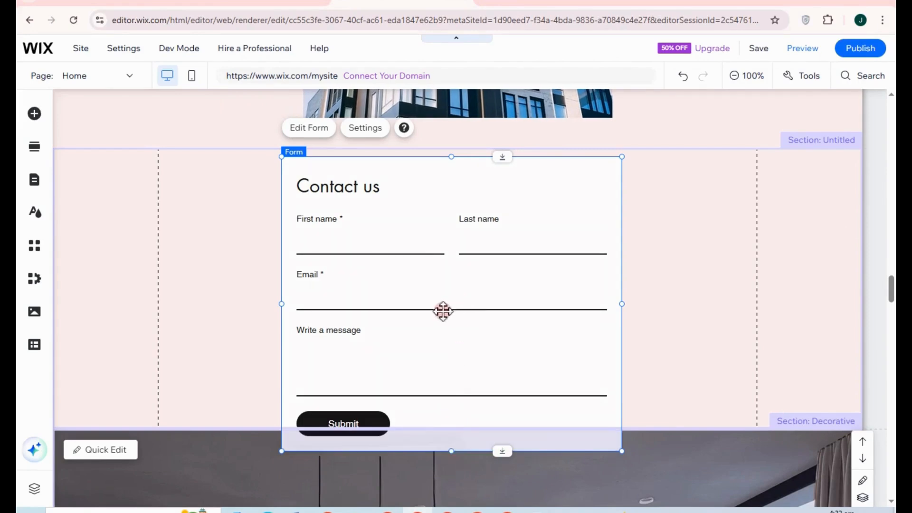
{"action": "left_click_drag", "start_coordinate": [468, 298], "coordinate": [469, 300]}
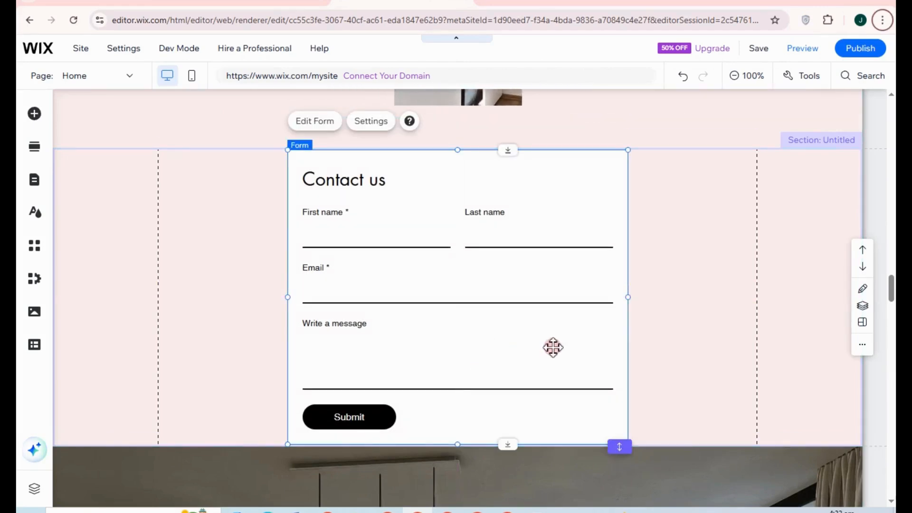
Step: Browse the Add Elements categories from Video & Music through Blog, then open the section library
{"action": "left_click", "coordinate": [31, 120]}
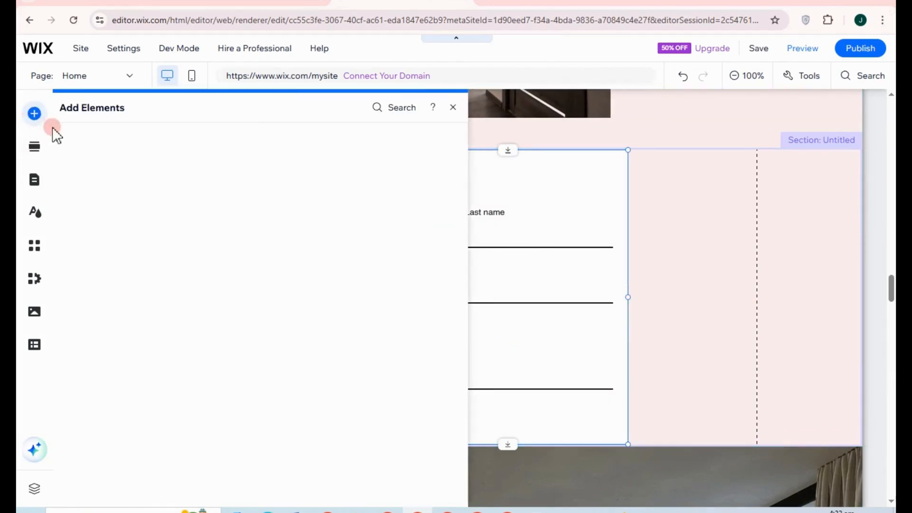
{"action": "left_click", "coordinate": [100, 283]}
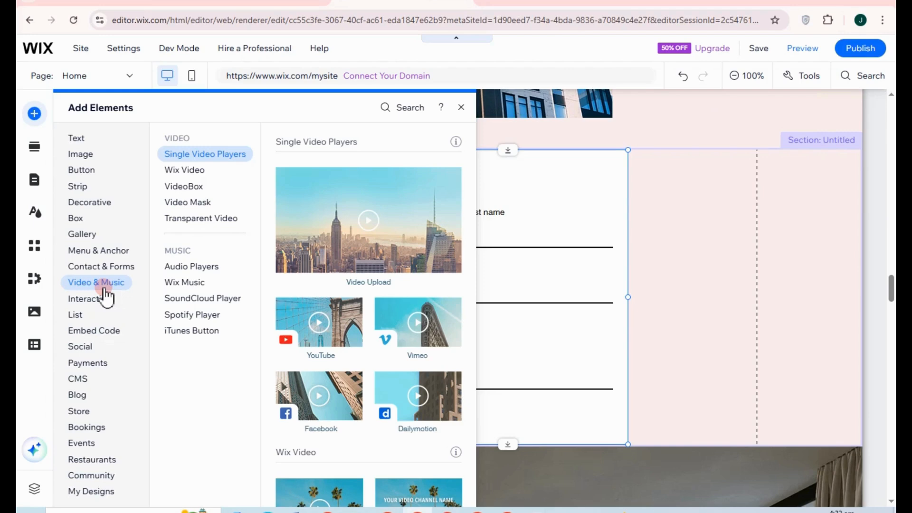
{"action": "left_click", "coordinate": [102, 300]}
{"action": "left_click", "coordinate": [101, 333]}
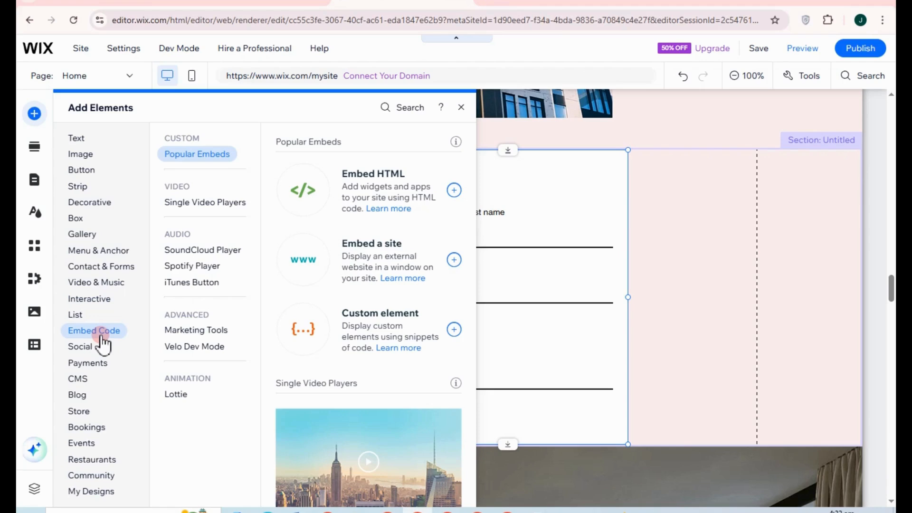
{"action": "left_click", "coordinate": [93, 348]}
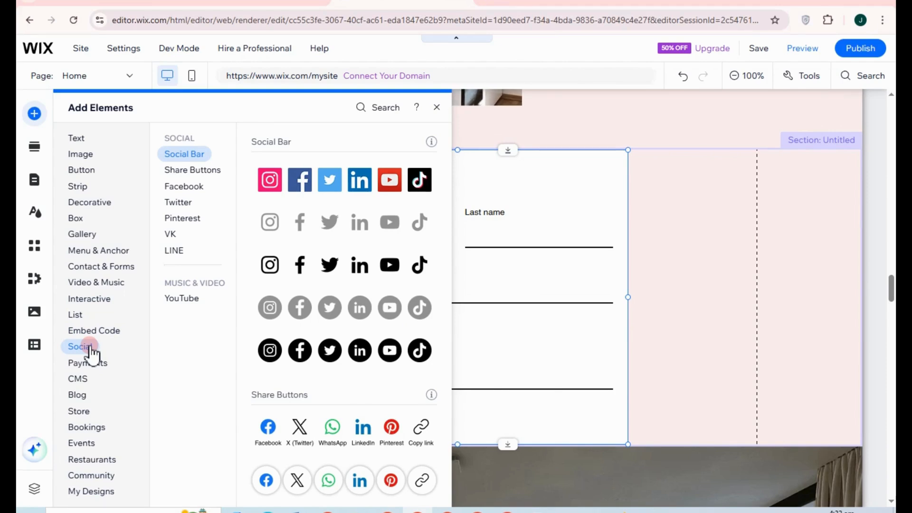
{"action": "left_click", "coordinate": [91, 363]}
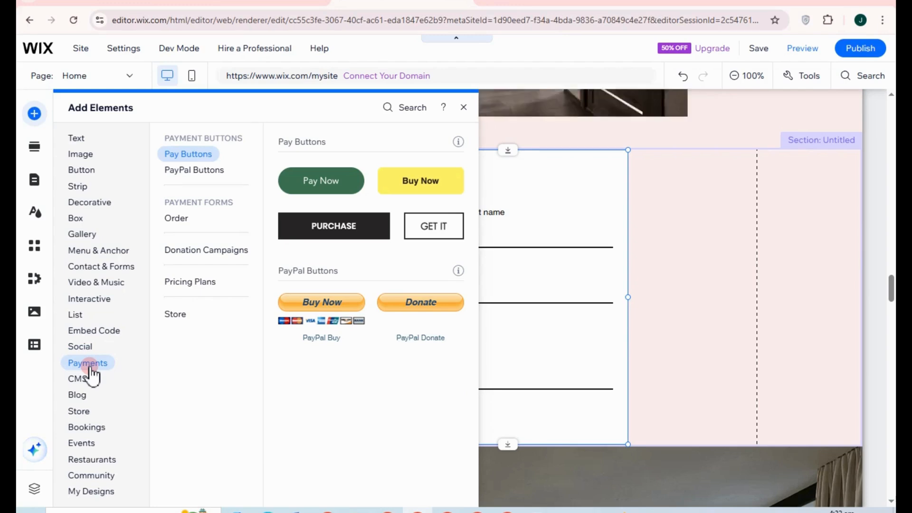
{"action": "left_click", "coordinate": [90, 380]}
{"action": "left_click", "coordinate": [88, 396]}
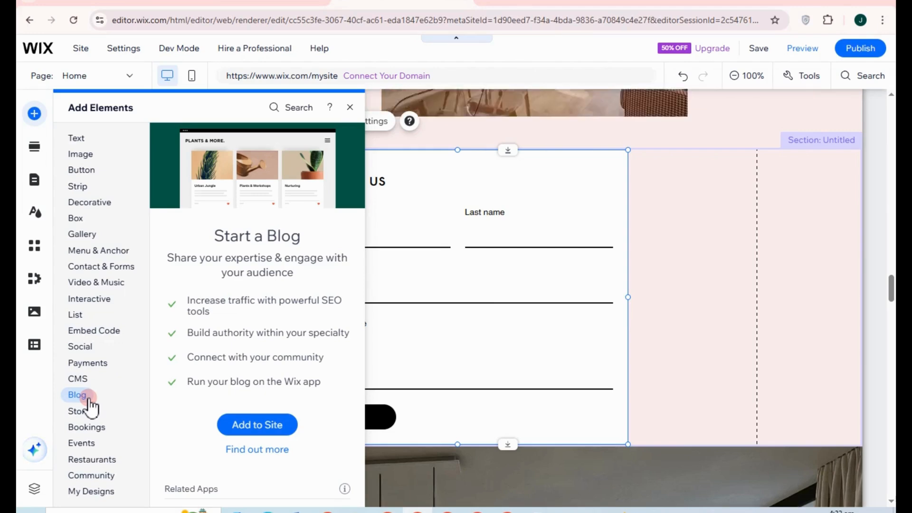
{"action": "mouse_move", "coordinate": [90, 418]}
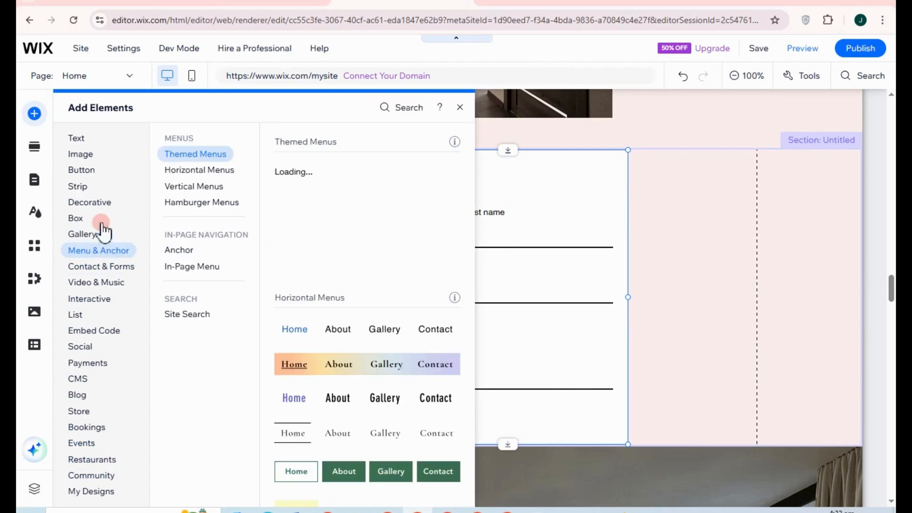
{"action": "left_click", "coordinate": [38, 151]}
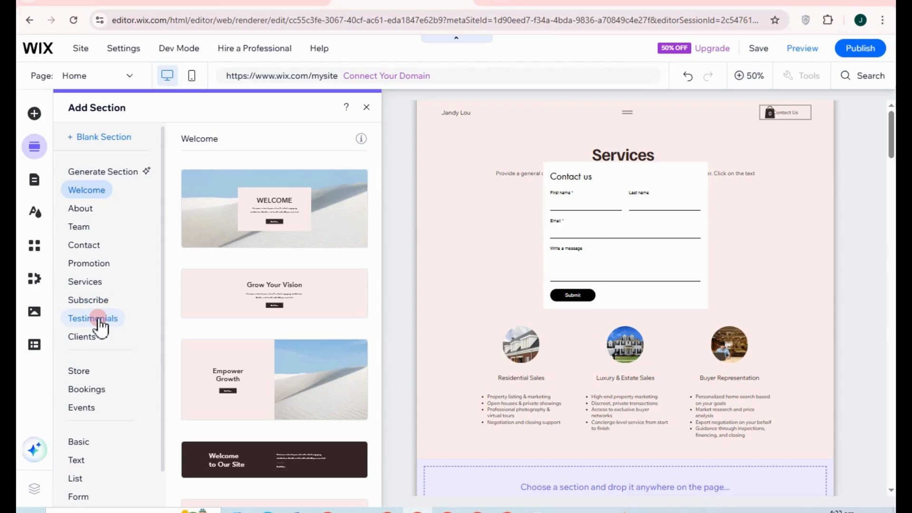
Step: Look over the Testimonials and Clients section designs, then switch to Pages & Menu
{"action": "left_click", "coordinate": [98, 317]}
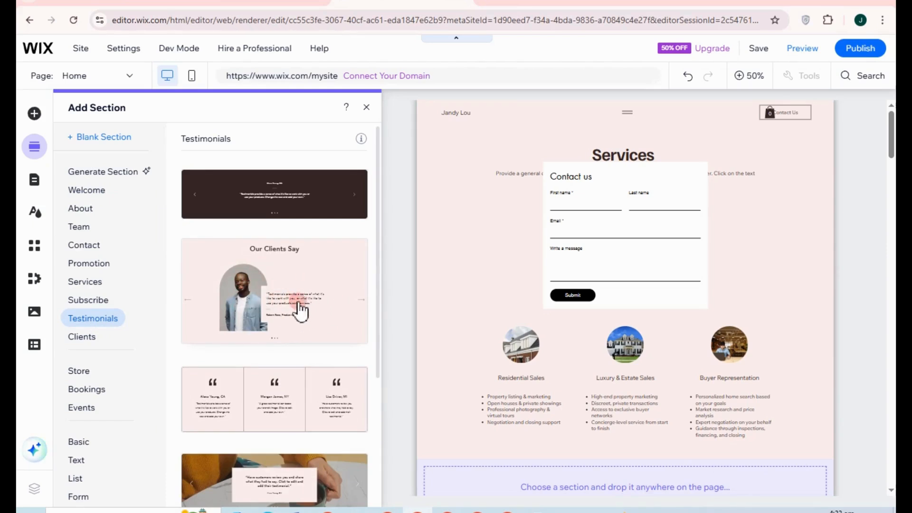
{"action": "left_click", "coordinate": [86, 338]}
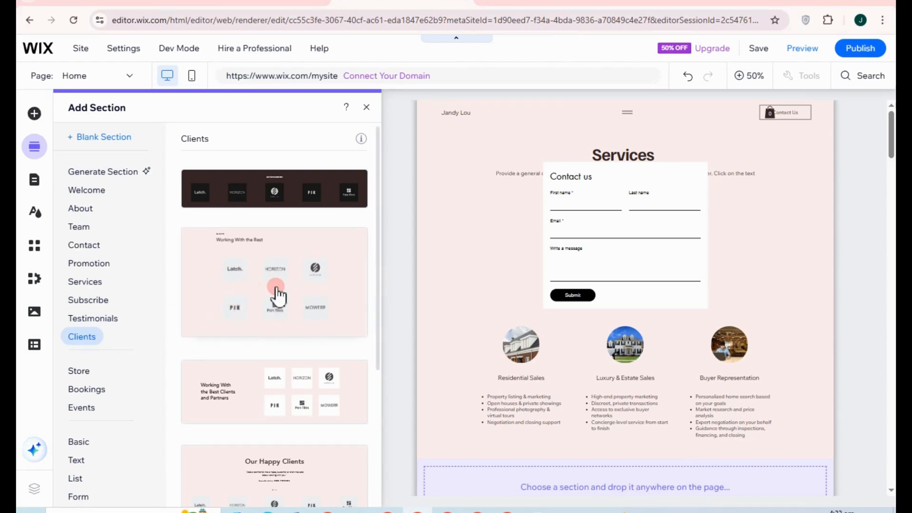
{"action": "scroll", "coordinate": [93, 390], "scroll_direction": "down", "scroll_amount": 1}
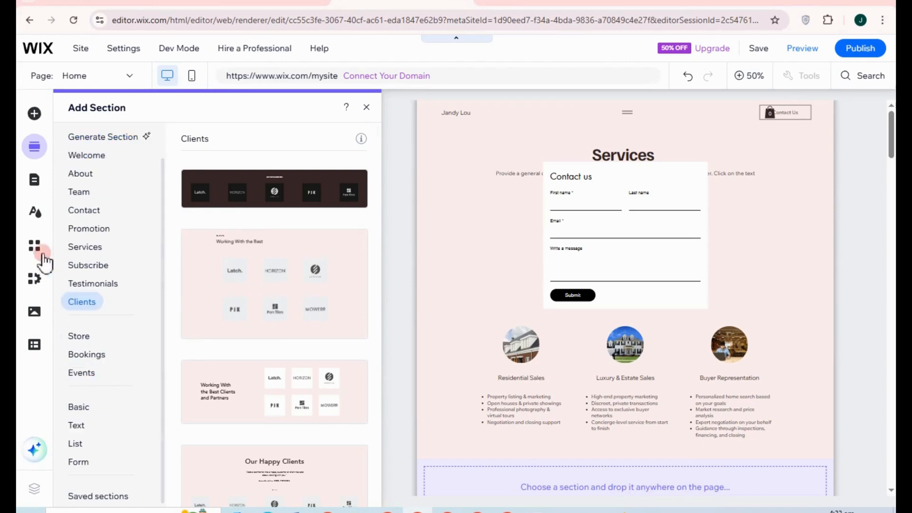
{"action": "left_click", "coordinate": [37, 180]}
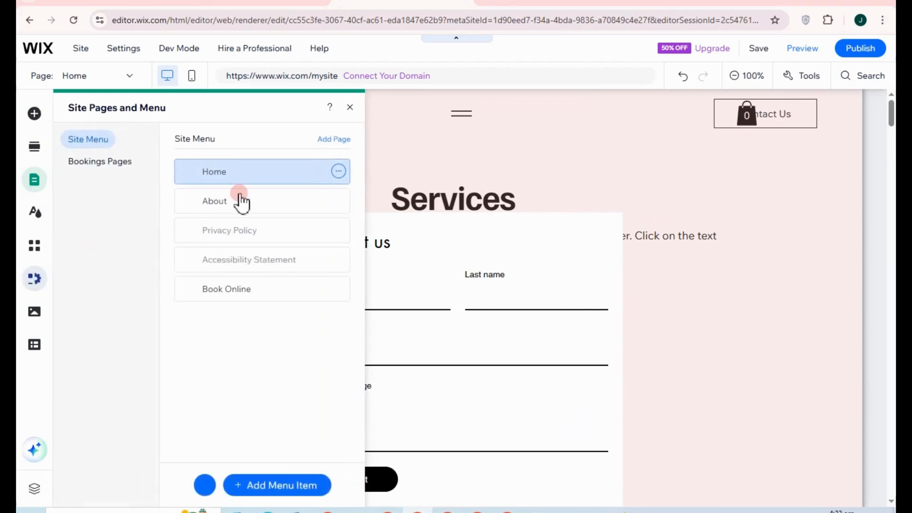
Step: Reorder the menu so Privacy Policy sits second after Home, then start adding a page
{"action": "left_click", "coordinate": [240, 198]}
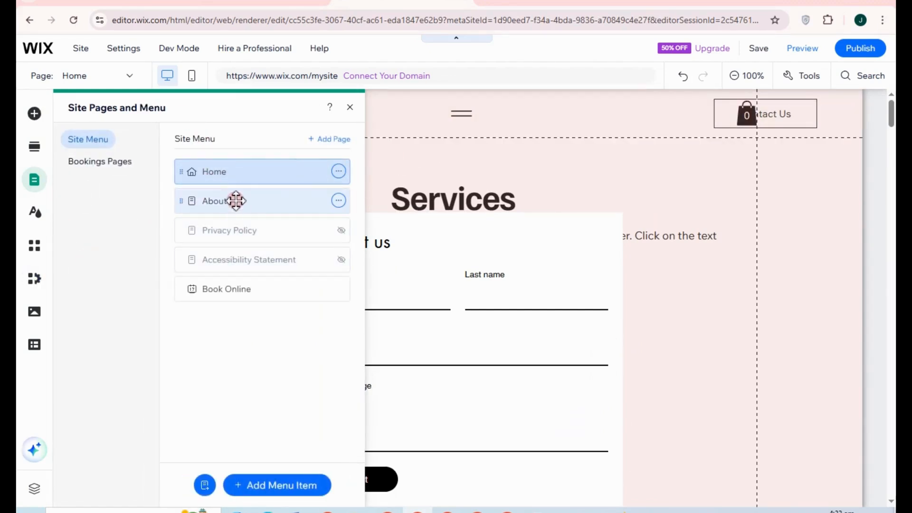
{"action": "mouse_move", "coordinate": [236, 199]}
{"action": "left_mouse_down"}
{"action": "mouse_move", "coordinate": [236, 285]}
{"action": "mouse_move", "coordinate": [232, 202]}
{"action": "left_mouse_up"}
{"action": "left_click", "coordinate": [237, 285]}
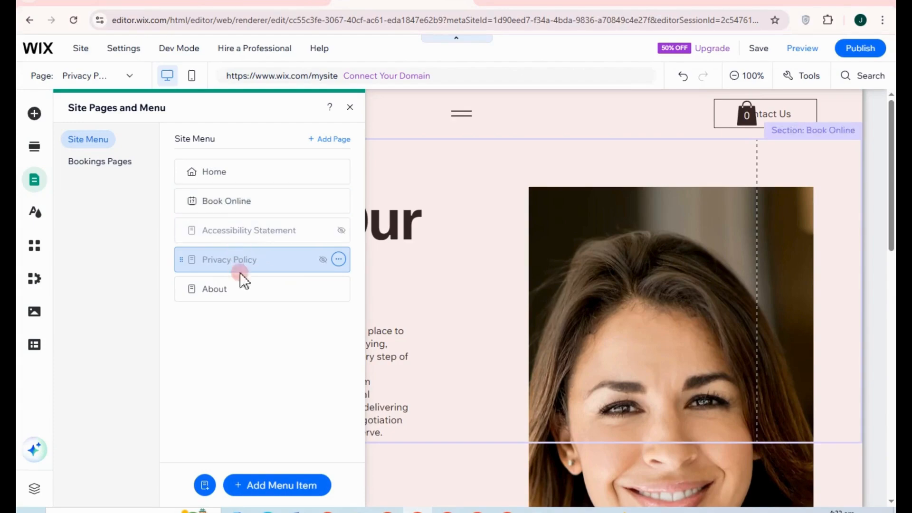
{"action": "left_click_drag", "start_coordinate": [238, 270], "coordinate": [241, 234]}
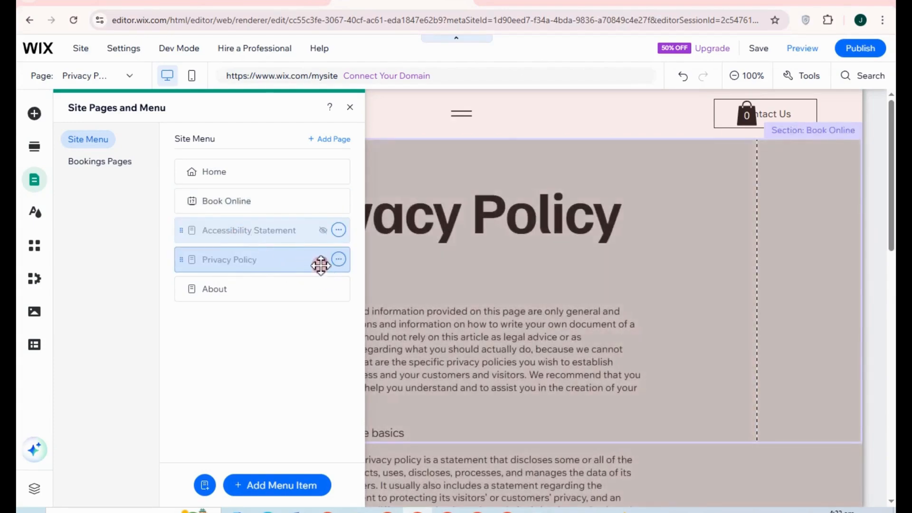
{"action": "left_click", "coordinate": [320, 198]}
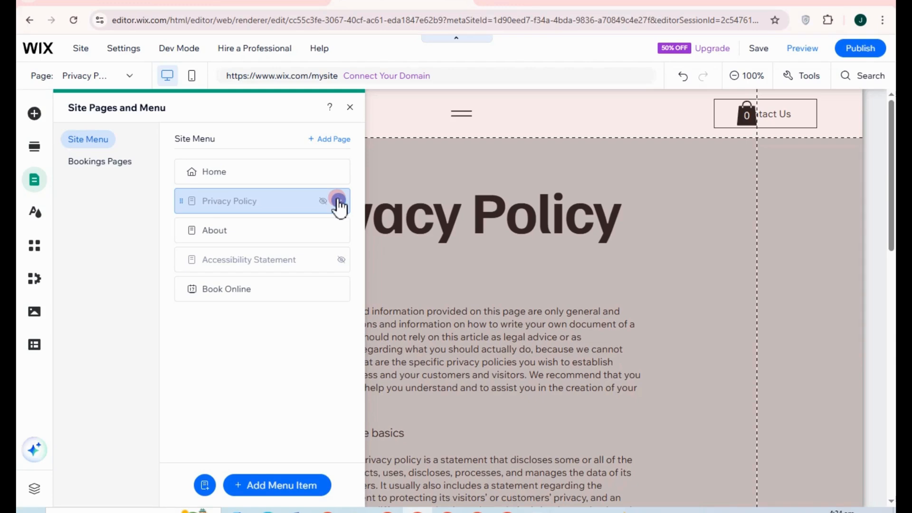
{"action": "left_click", "coordinate": [285, 260]}
{"action": "left_click", "coordinate": [330, 139]}
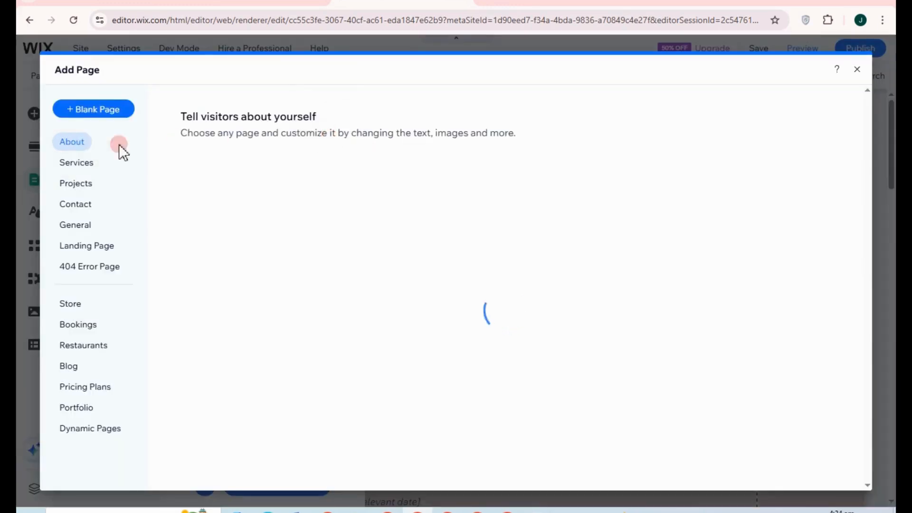
Step: Add a new Services page based on the Basic services template
{"action": "left_click", "coordinate": [79, 165]}
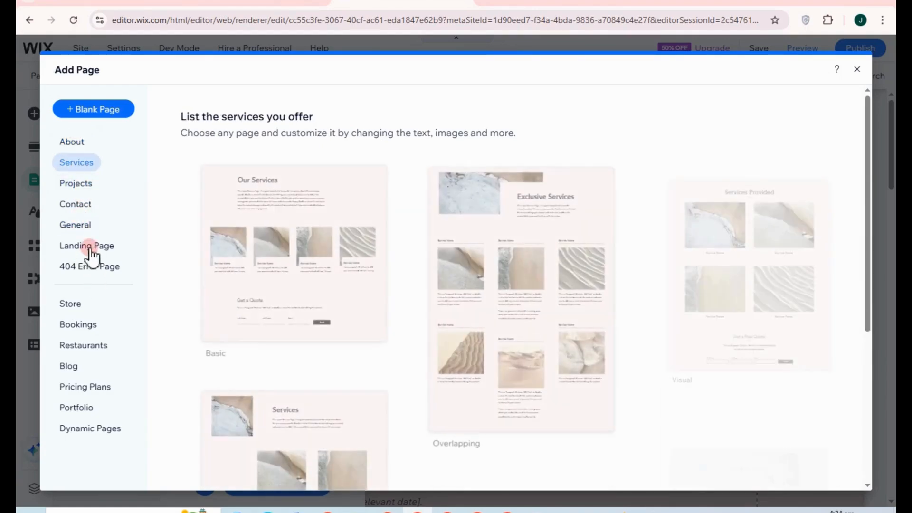
{"action": "mouse_move", "coordinate": [228, 229]}
{"action": "left_click", "coordinate": [268, 236]}
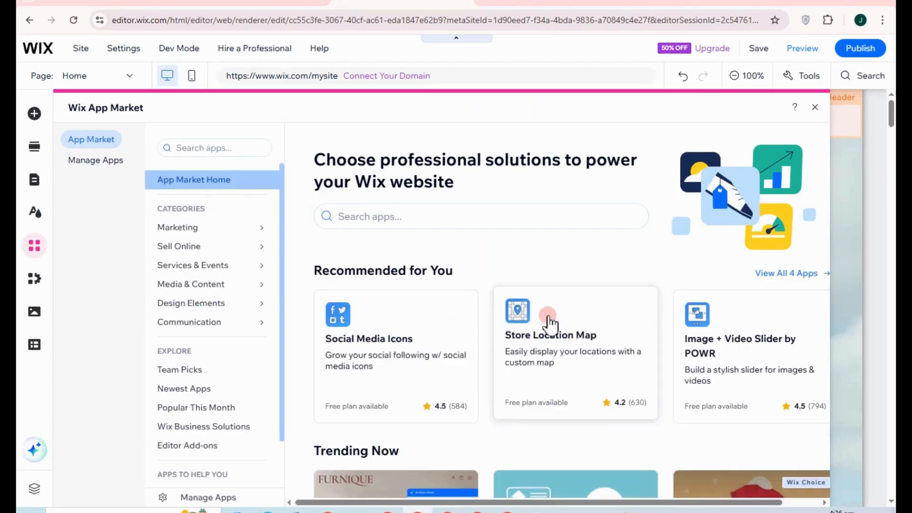
Step: Close the App Market, browse My Business, Media and CMS panels, then close CMS
{"action": "scroll", "coordinate": [589, 326], "scroll_direction": "down", "scroll_amount": 2}
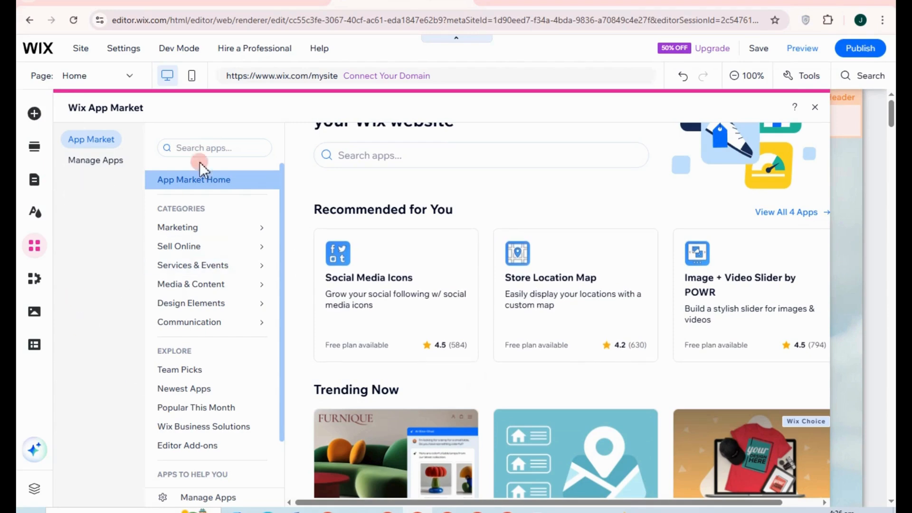
{"action": "left_click", "coordinate": [39, 284]}
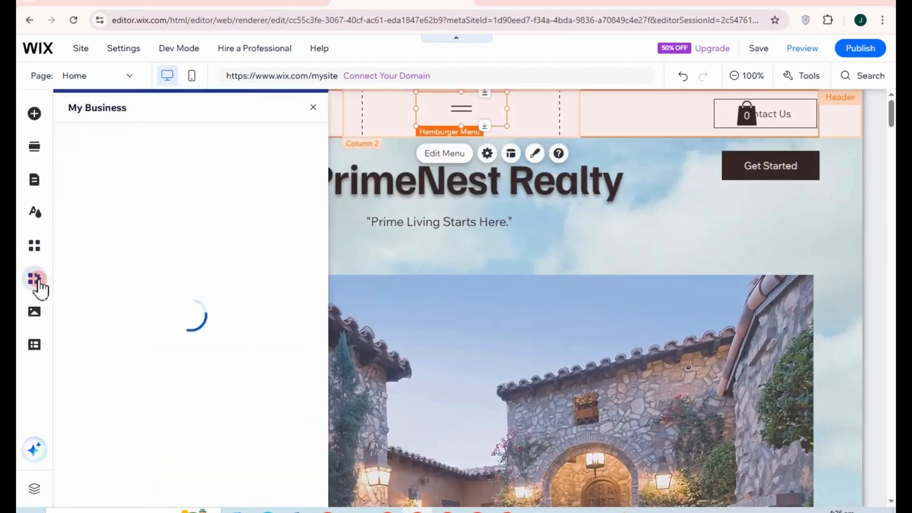
{"action": "left_click", "coordinate": [120, 161]}
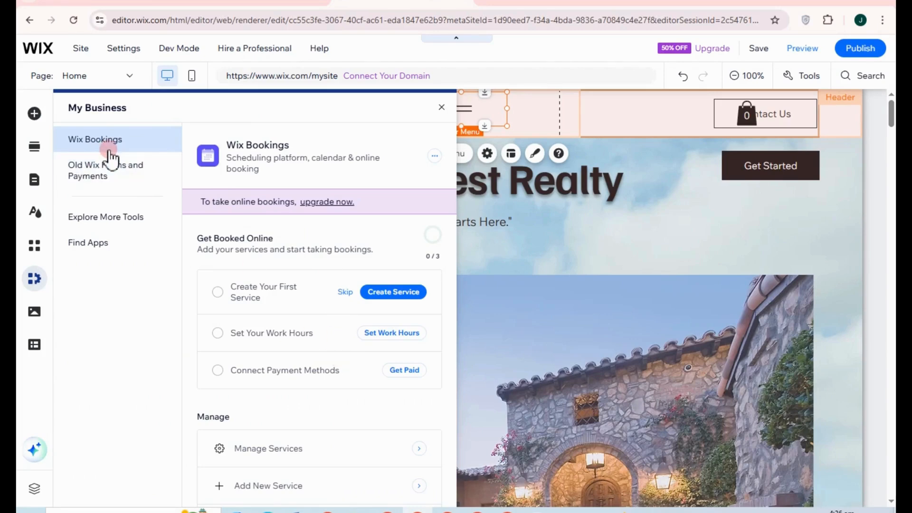
{"action": "left_click", "coordinate": [278, 180]}
{"action": "left_click", "coordinate": [37, 323]}
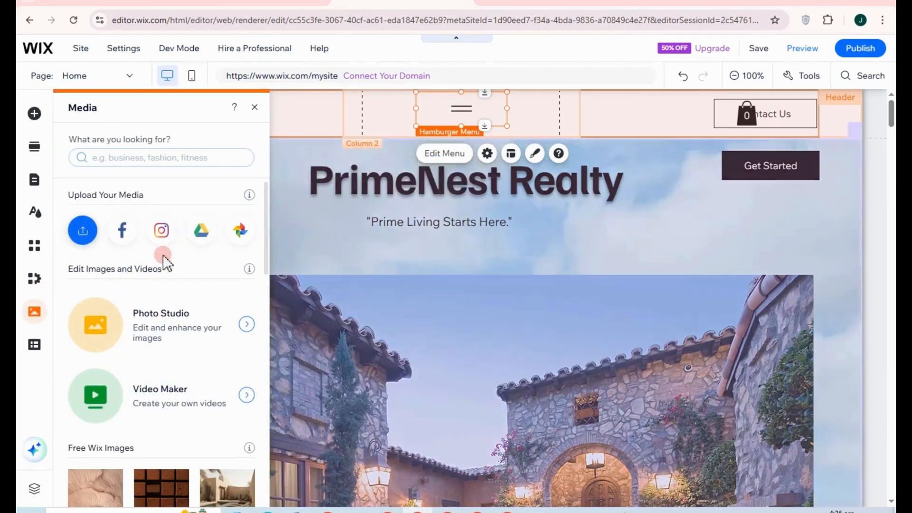
{"action": "left_click", "coordinate": [32, 350]}
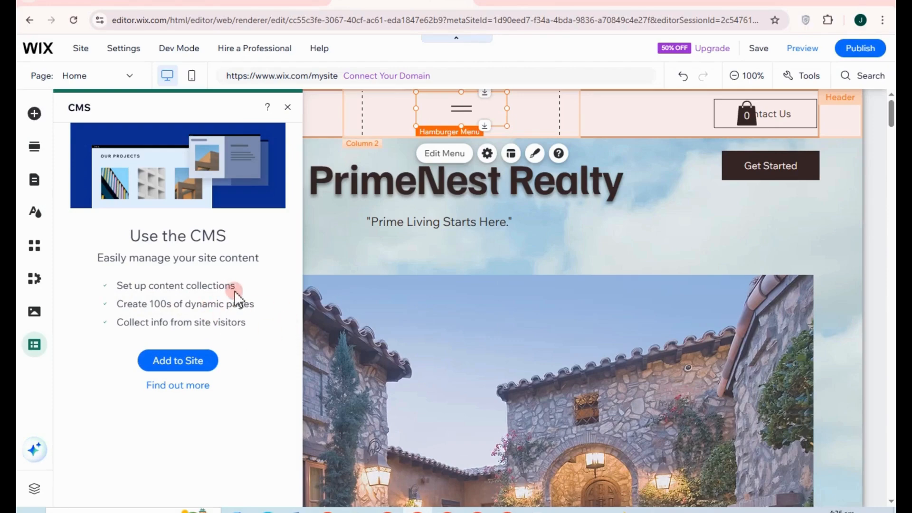
{"action": "left_click", "coordinate": [432, 313]}
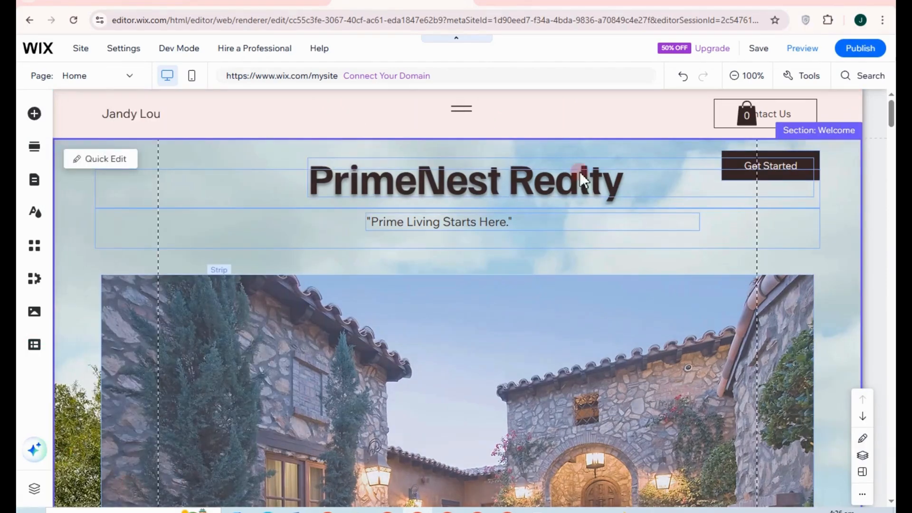
Step: Preview the site and scroll past Services, listings and galleries to the Contact us form
{"action": "left_click", "coordinate": [800, 49]}
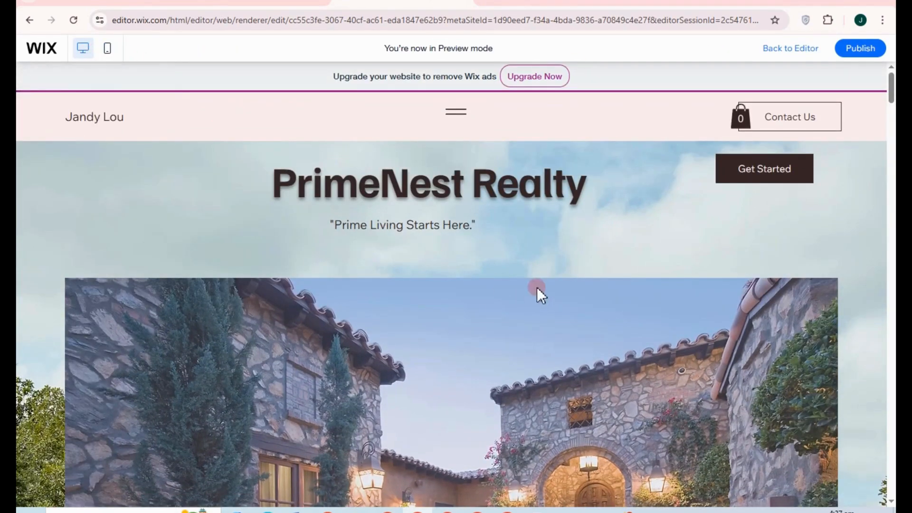
{"action": "scroll", "coordinate": [580, 314], "scroll_direction": "down", "scroll_amount": 1}
{"action": "scroll", "coordinate": [600, 318], "scroll_direction": "down", "scroll_amount": 15}
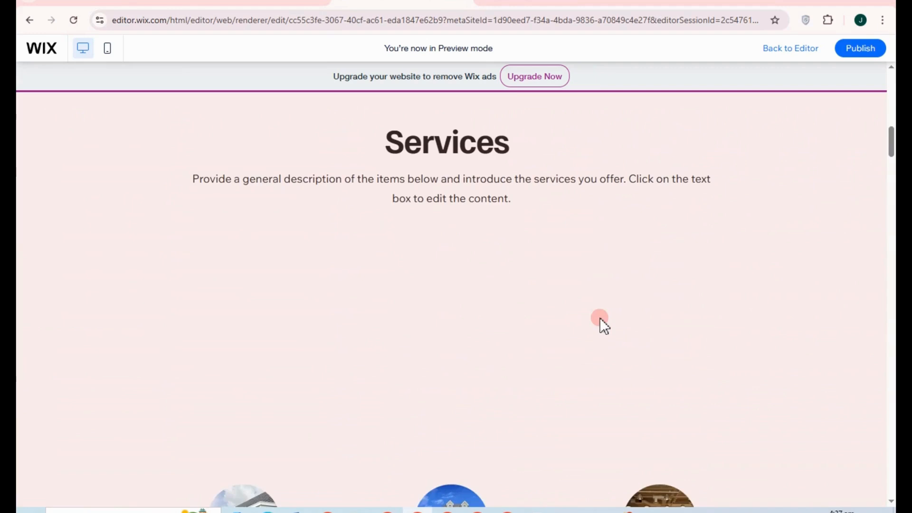
{"action": "scroll", "coordinate": [599, 317], "scroll_direction": "down", "scroll_amount": 10}
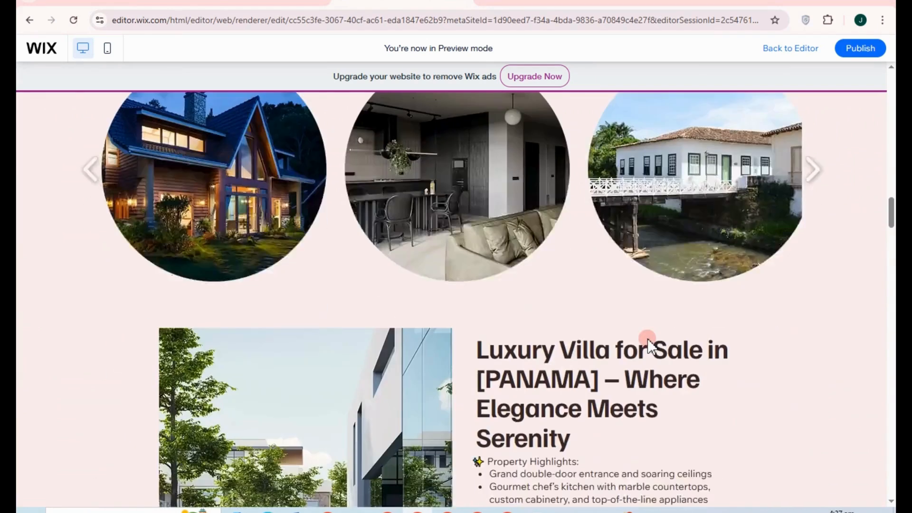
{"action": "scroll", "coordinate": [649, 339], "scroll_direction": "down", "scroll_amount": 10}
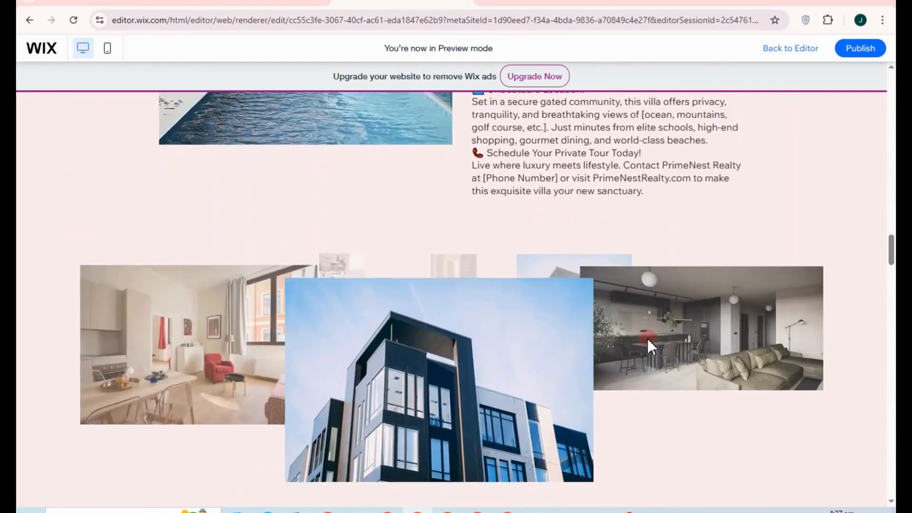
{"action": "scroll", "coordinate": [648, 340], "scroll_direction": "down", "scroll_amount": 10}
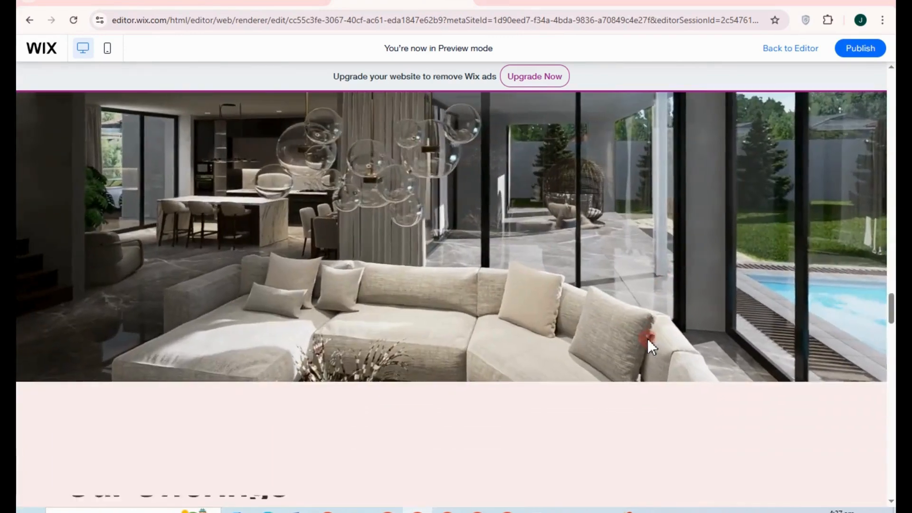
{"action": "scroll", "coordinate": [648, 339], "scroll_direction": "up", "scroll_amount": 4}
{"action": "scroll", "coordinate": [648, 339], "scroll_direction": "down", "scroll_amount": 5}
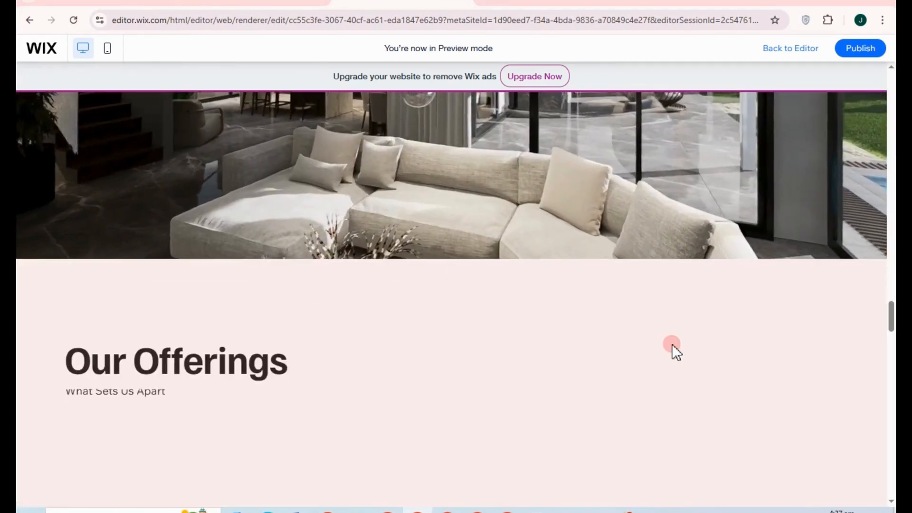
{"action": "scroll", "coordinate": [673, 347], "scroll_direction": "down", "scroll_amount": 5}
{"action": "scroll", "coordinate": [674, 350], "scroll_direction": "up", "scroll_amount": 6}
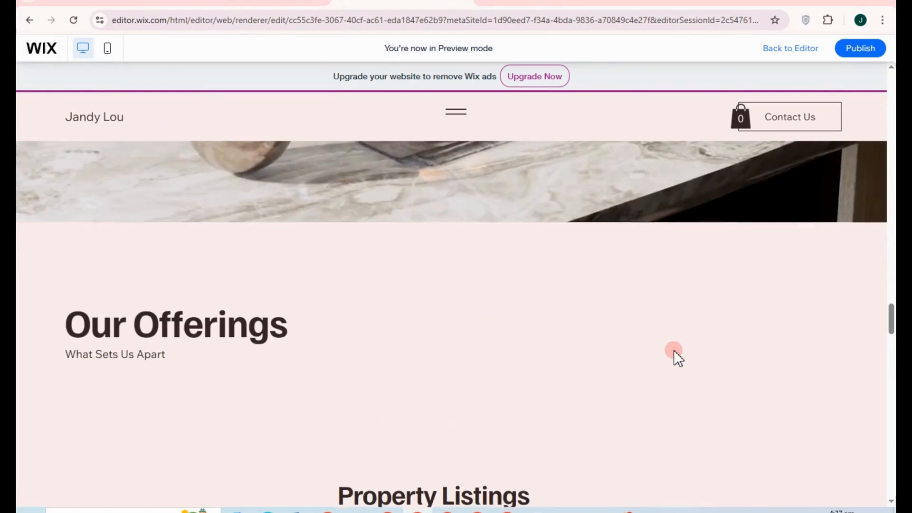
{"action": "scroll", "coordinate": [674, 350], "scroll_direction": "up", "scroll_amount": 6}
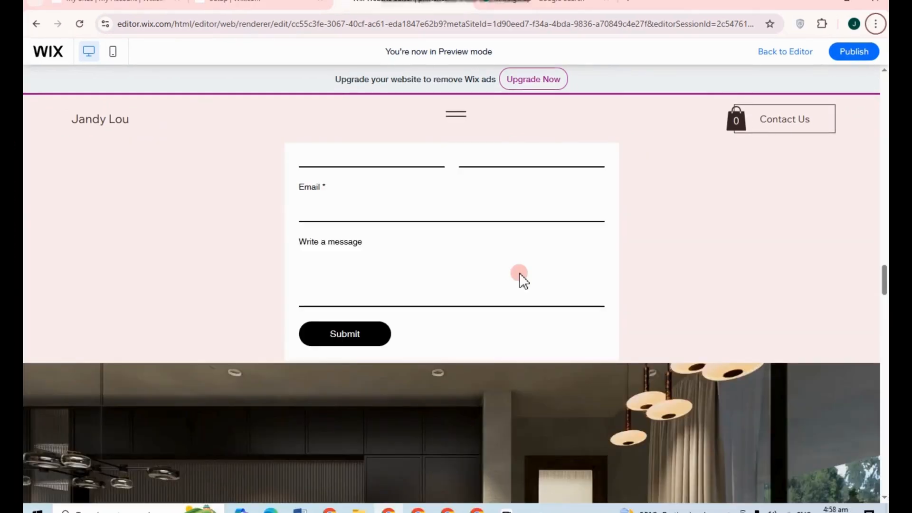
{"action": "scroll", "coordinate": [400, 211], "scroll_direction": "up", "scroll_amount": 3}
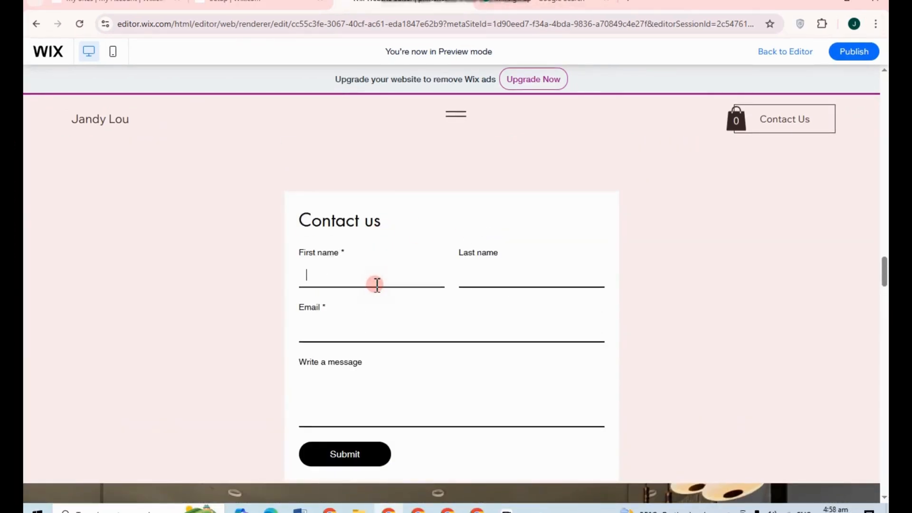
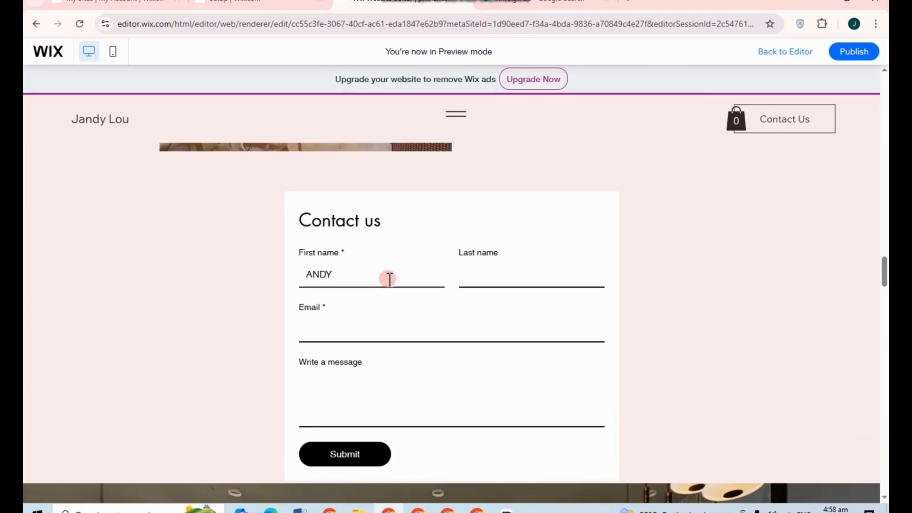
Step: Enter a test first name, last name and e-mail address in the Contact us form
{"action": "left_click", "coordinate": [475, 283]}
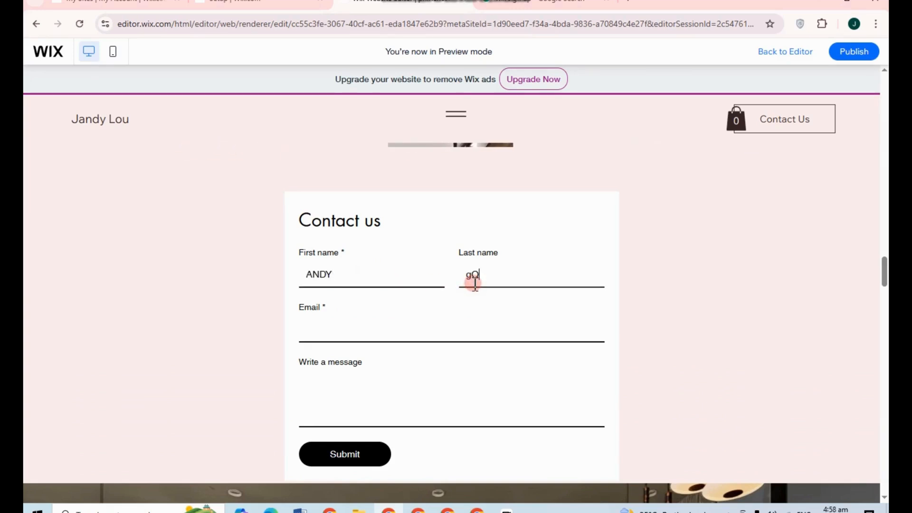
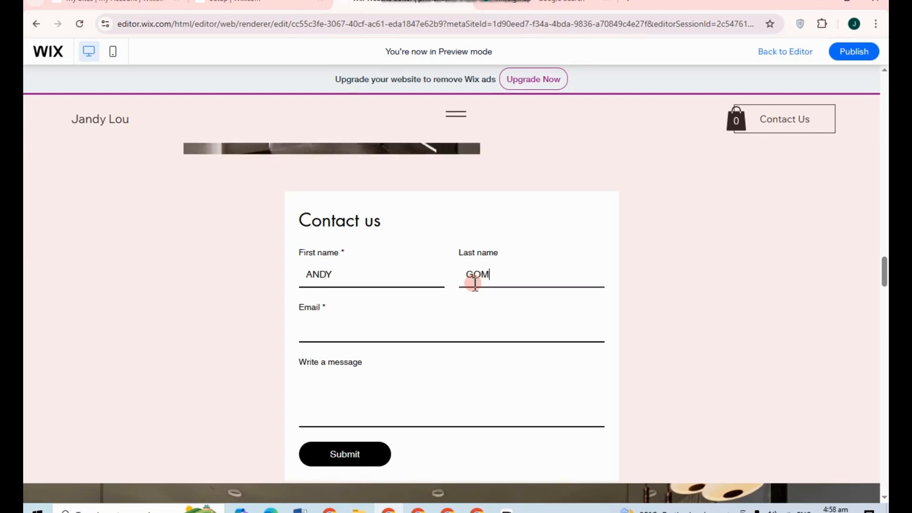
{"action": "left_click", "coordinate": [441, 330]}
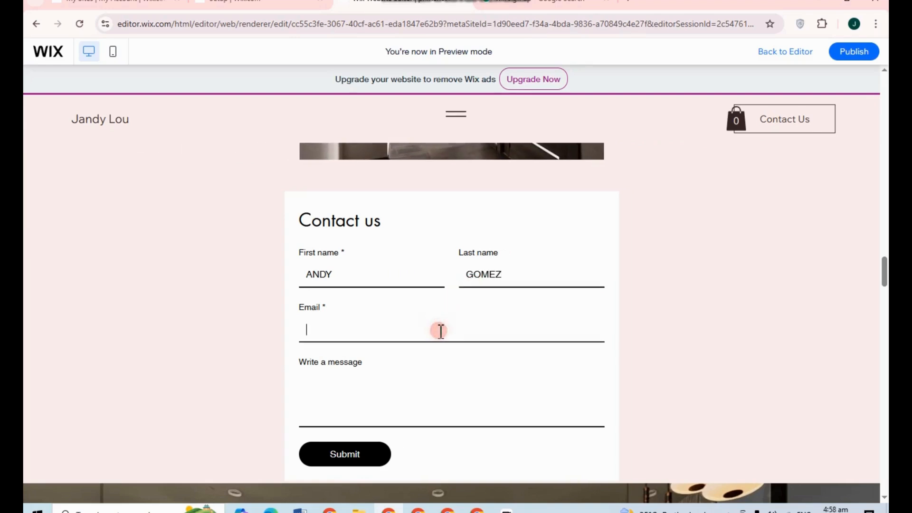
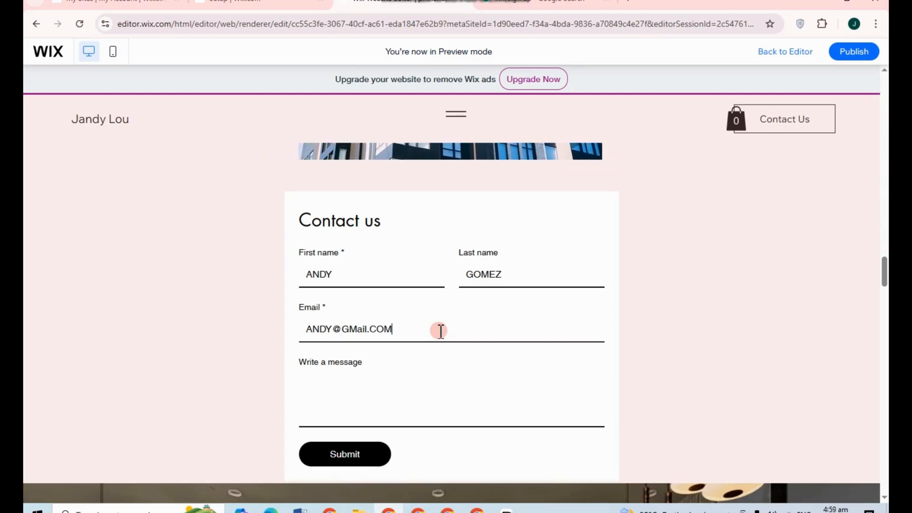
Step: Write the message 'I want to ask more information about the apartment 1570', fixing typos
{"action": "left_click", "coordinate": [365, 418]}
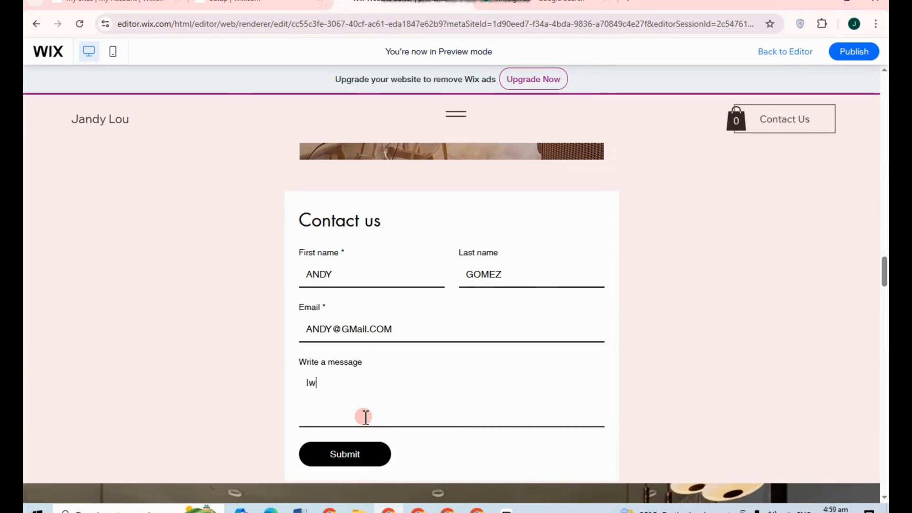
{"action": "type", "text": "Iwam"}
{"action": "key", "text": "BackSpace"}
{"action": "key", "text": "BackSpace"}
{"action": "key", "text": "BackSpace"}
{"action": "type", "text": "want to"}
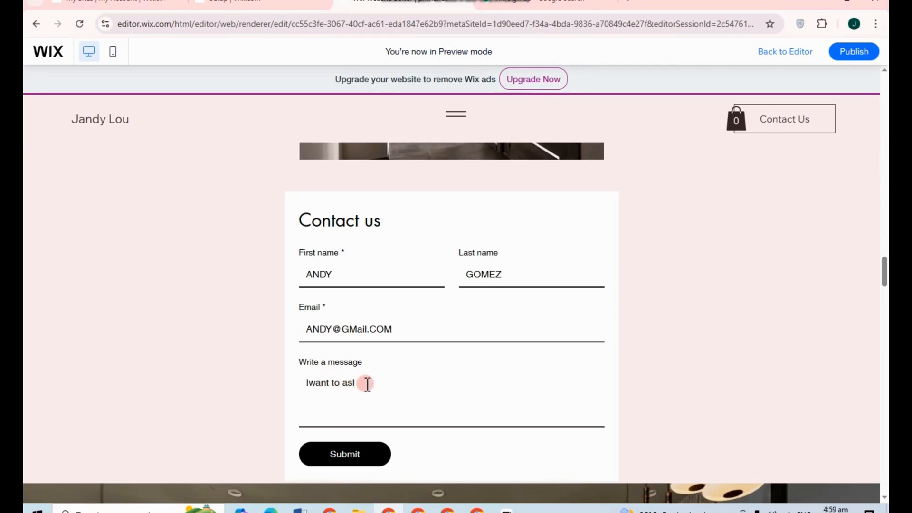
{"action": "type", "text": " ask m"}
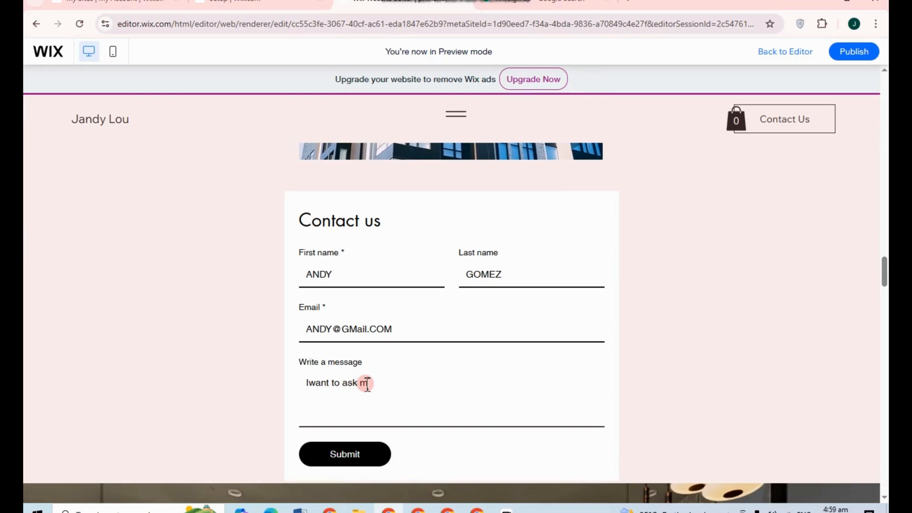
{"action": "type", "text": "oreinforma"}
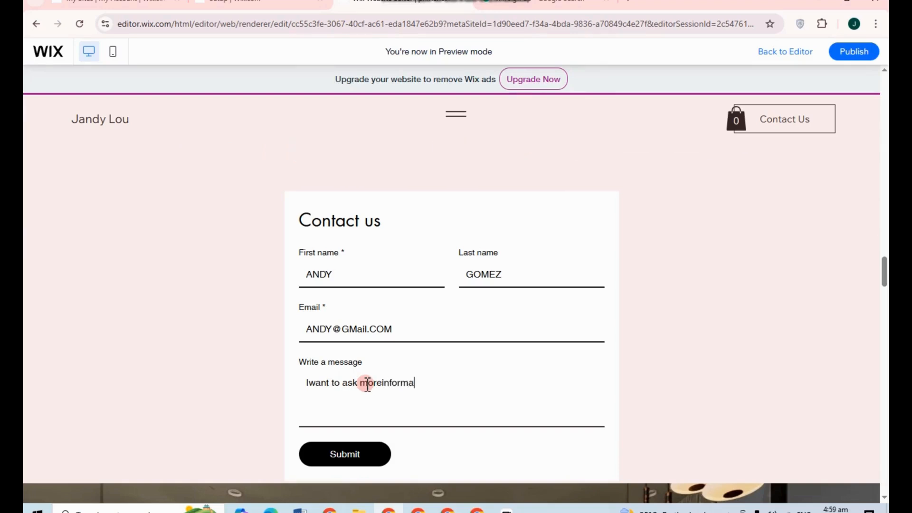
{"action": "left_click", "coordinate": [383, 382]}
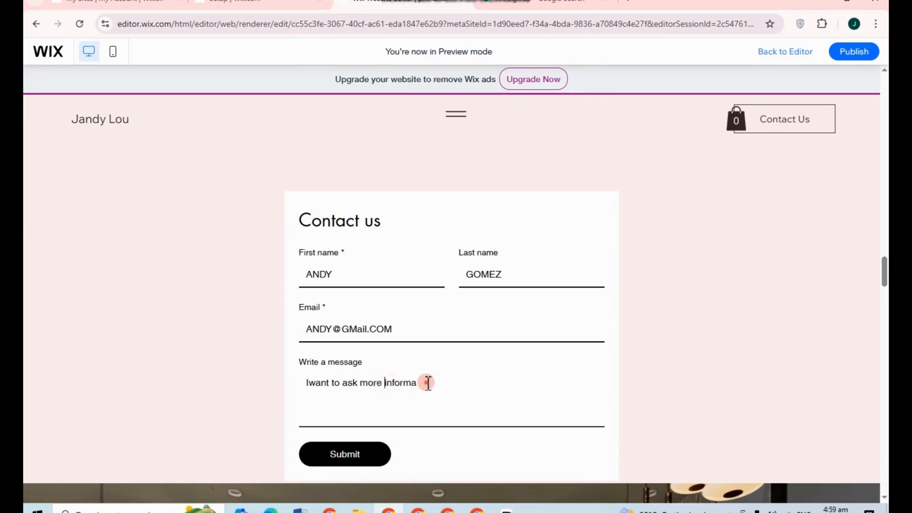
{"action": "type", "text": "tion"}
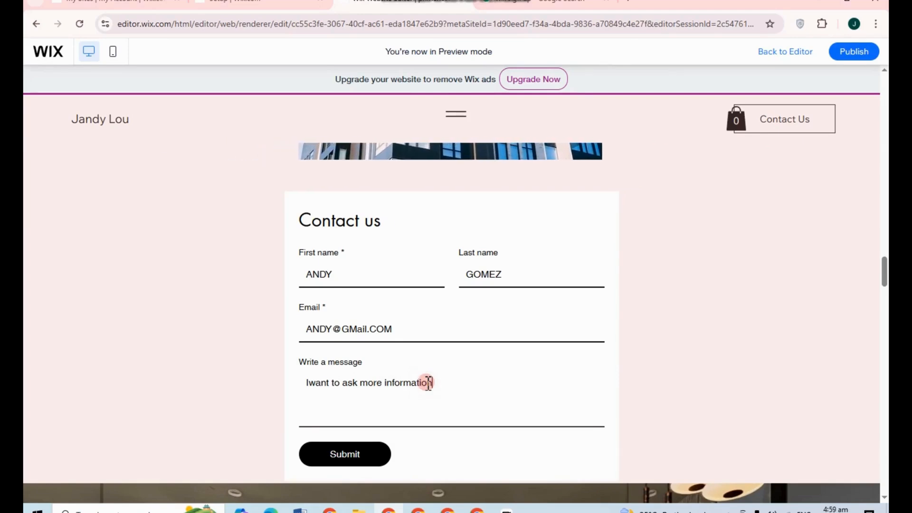
{"action": "type", "text": " bout the"}
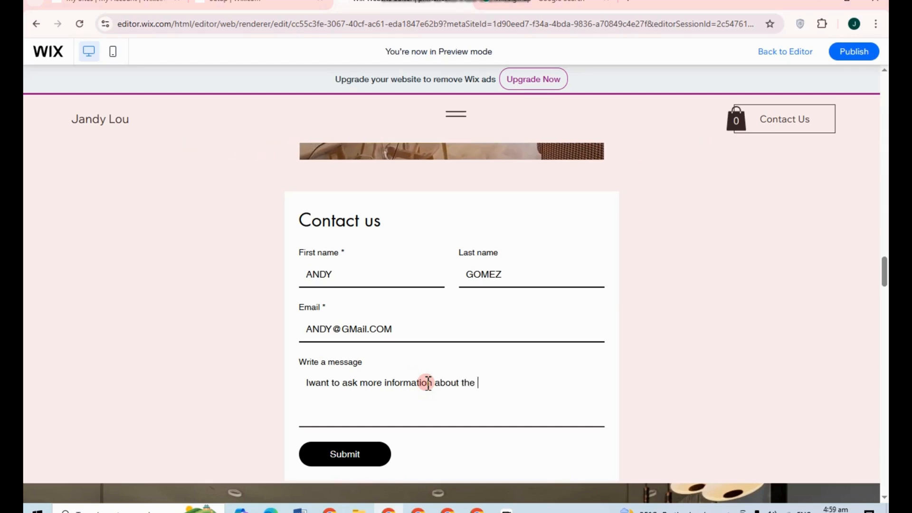
{"action": "type", "text": " apartment"}
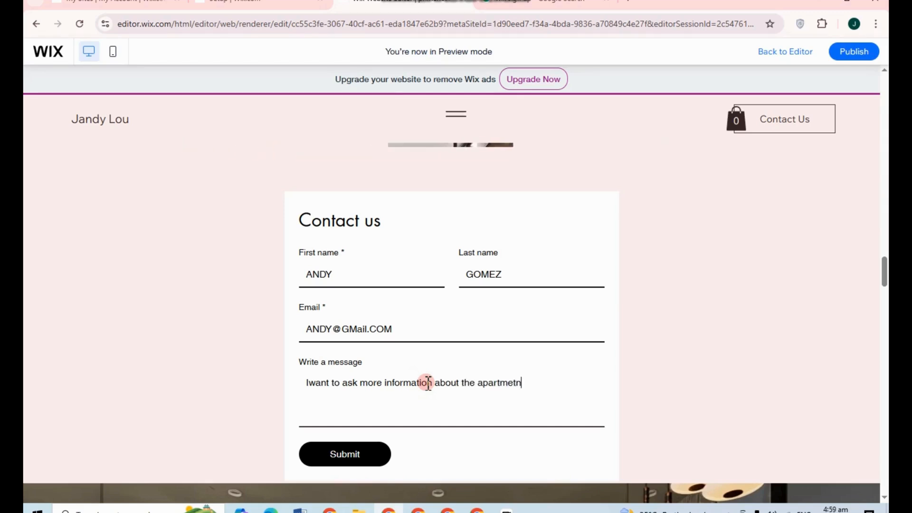
{"action": "key", "text": "BackSpace"}
{"action": "key", "text": "BackSpace"}
{"action": "type", "text": "nt "}
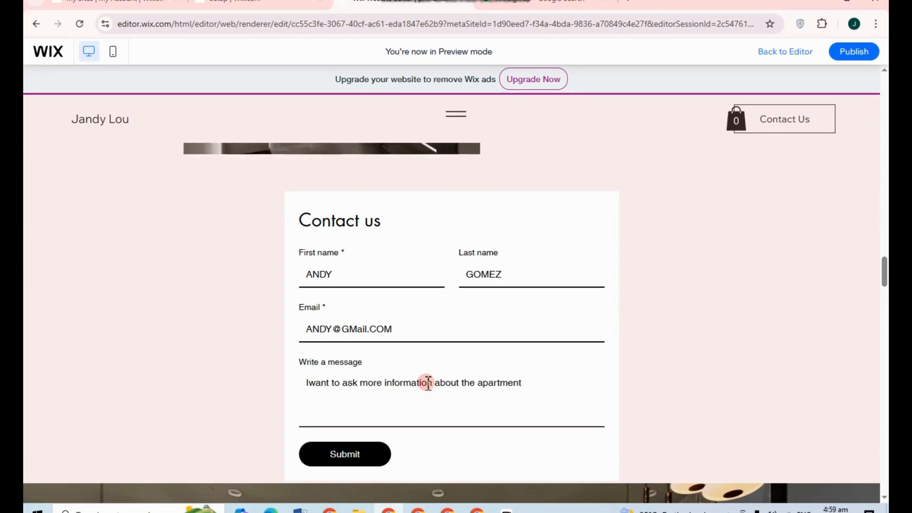
{"action": "type", "text": "15"}
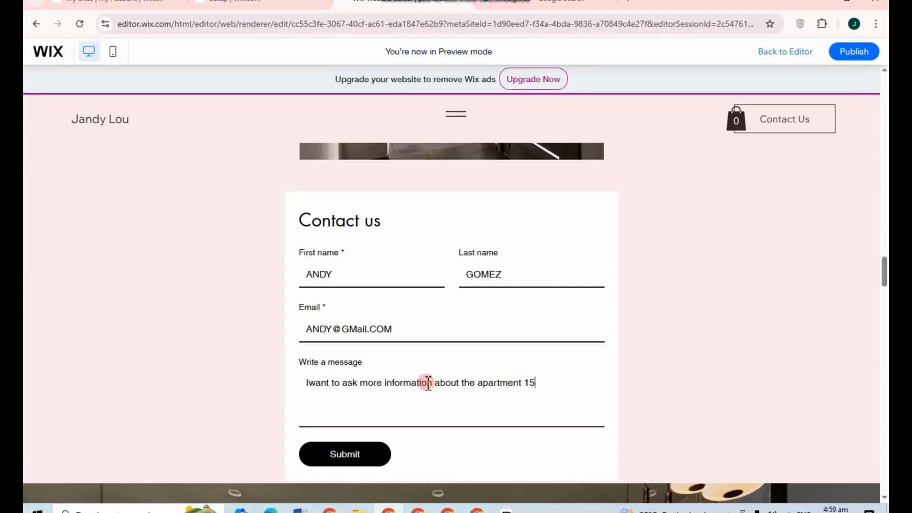
{"action": "type", "text": "70"}
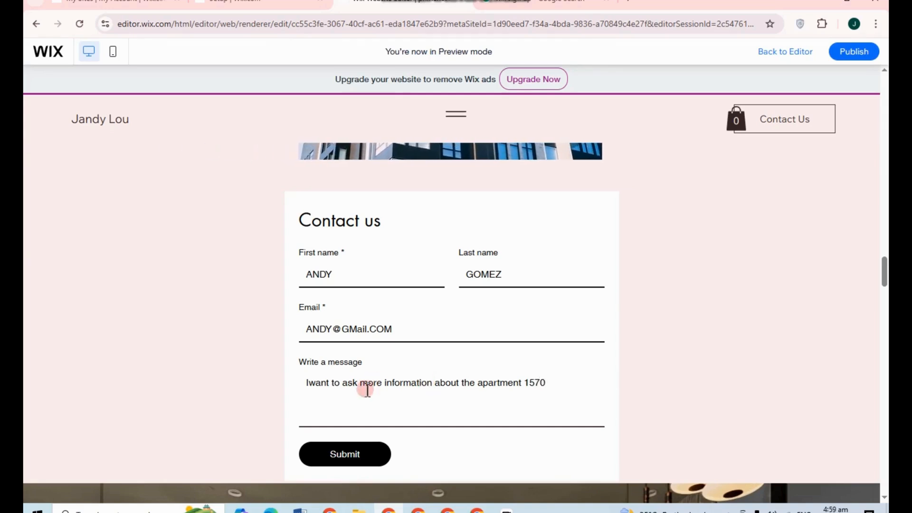
{"action": "left_click", "coordinate": [308, 383]}
{"action": "left_click", "coordinate": [561, 383]}
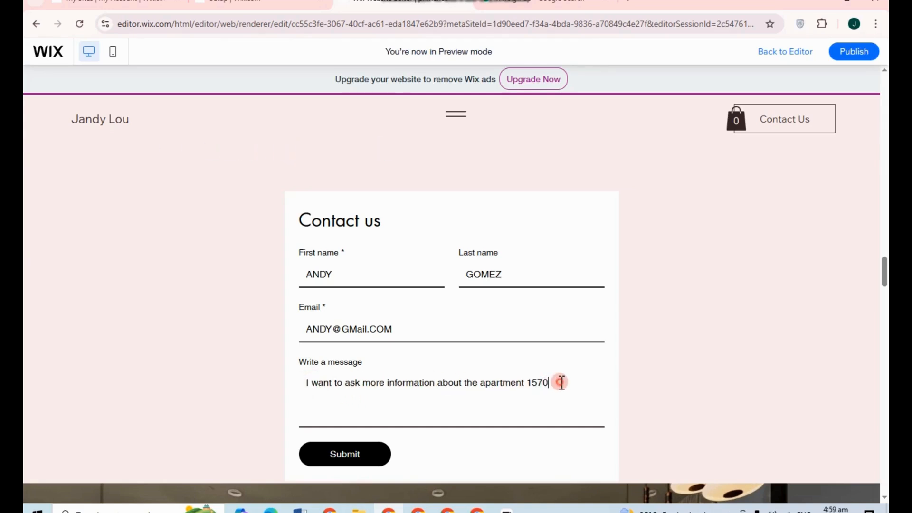